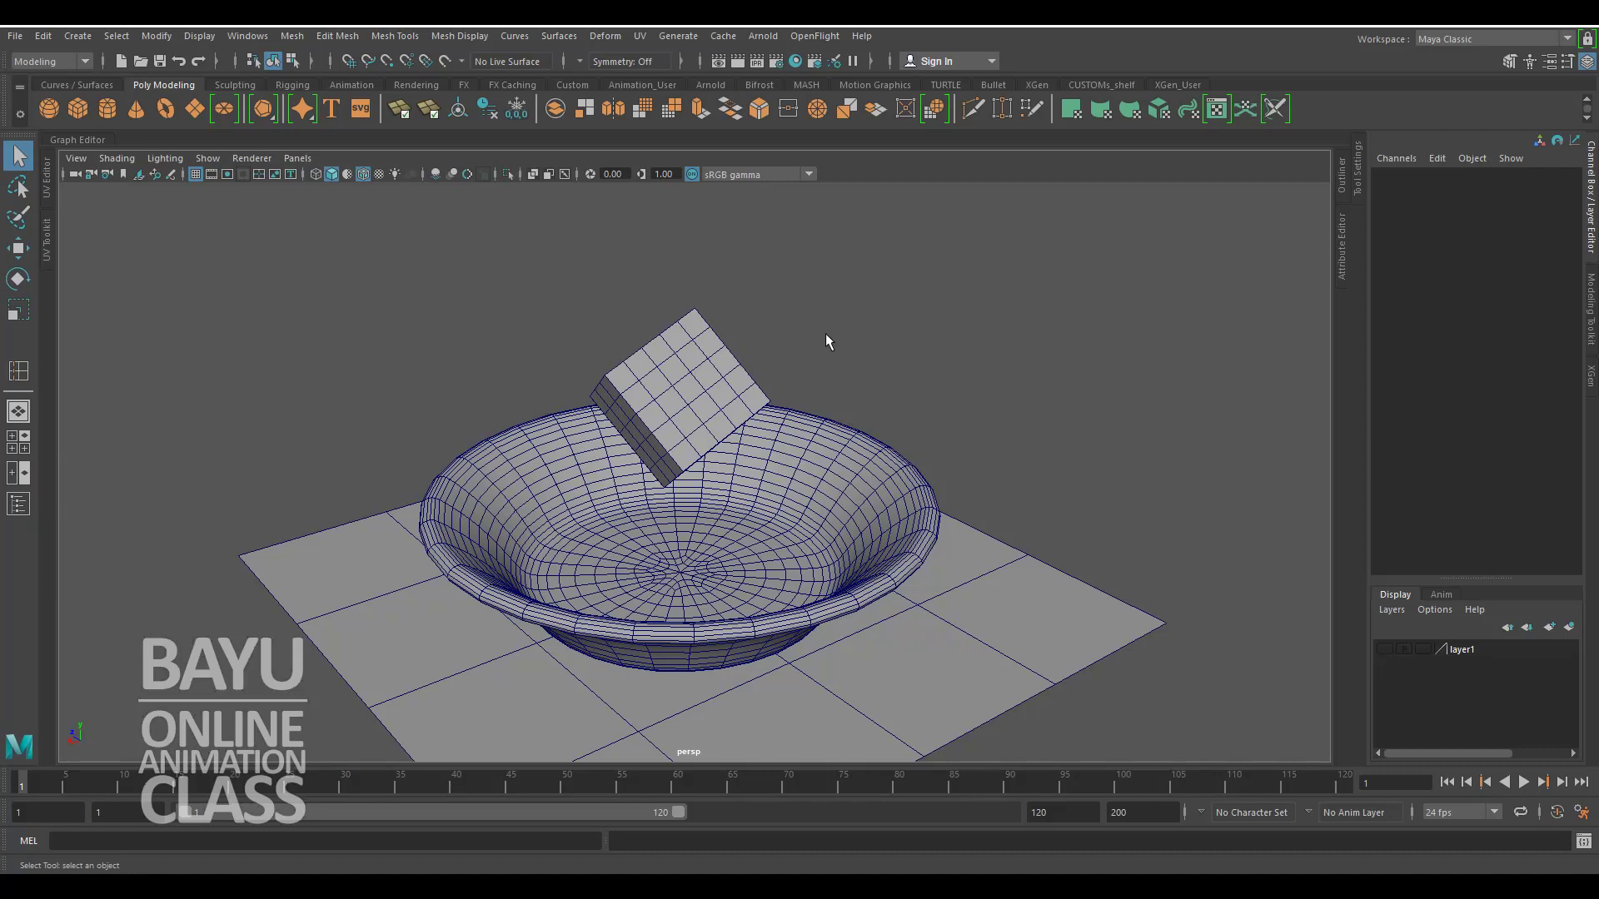
Step: Change the menu set from Modeling to FX
click(86, 62)
click(58, 129)
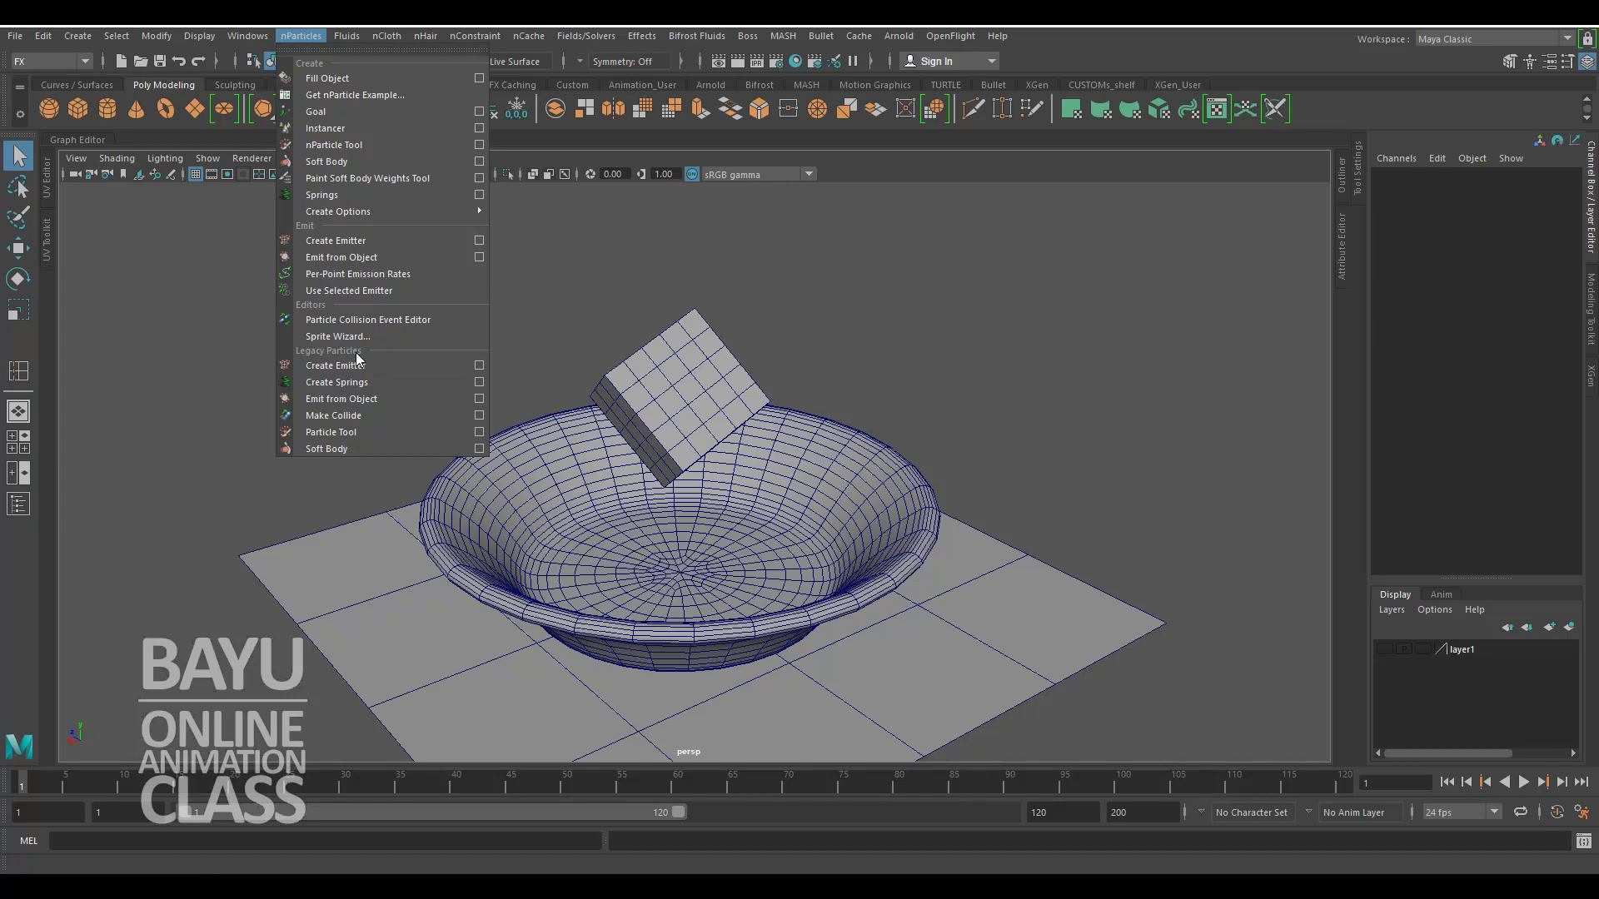
Step: Make the ground plane a passive rigid body
click(1032, 329)
click(1068, 621)
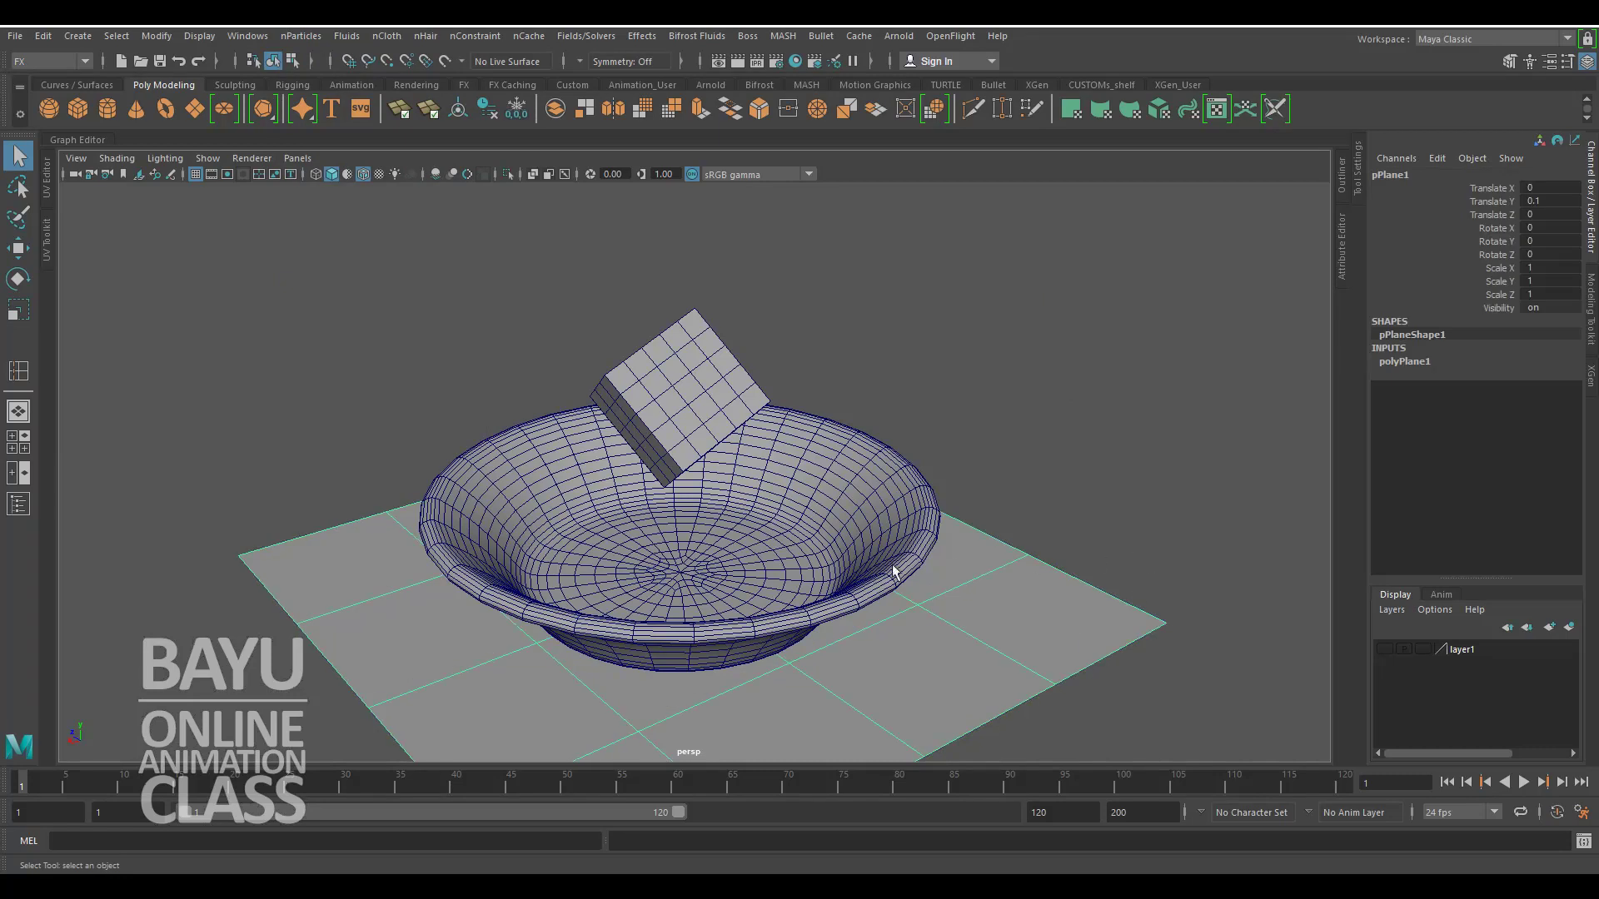
click(848, 494)
click(1112, 483)
click(1072, 622)
click(587, 36)
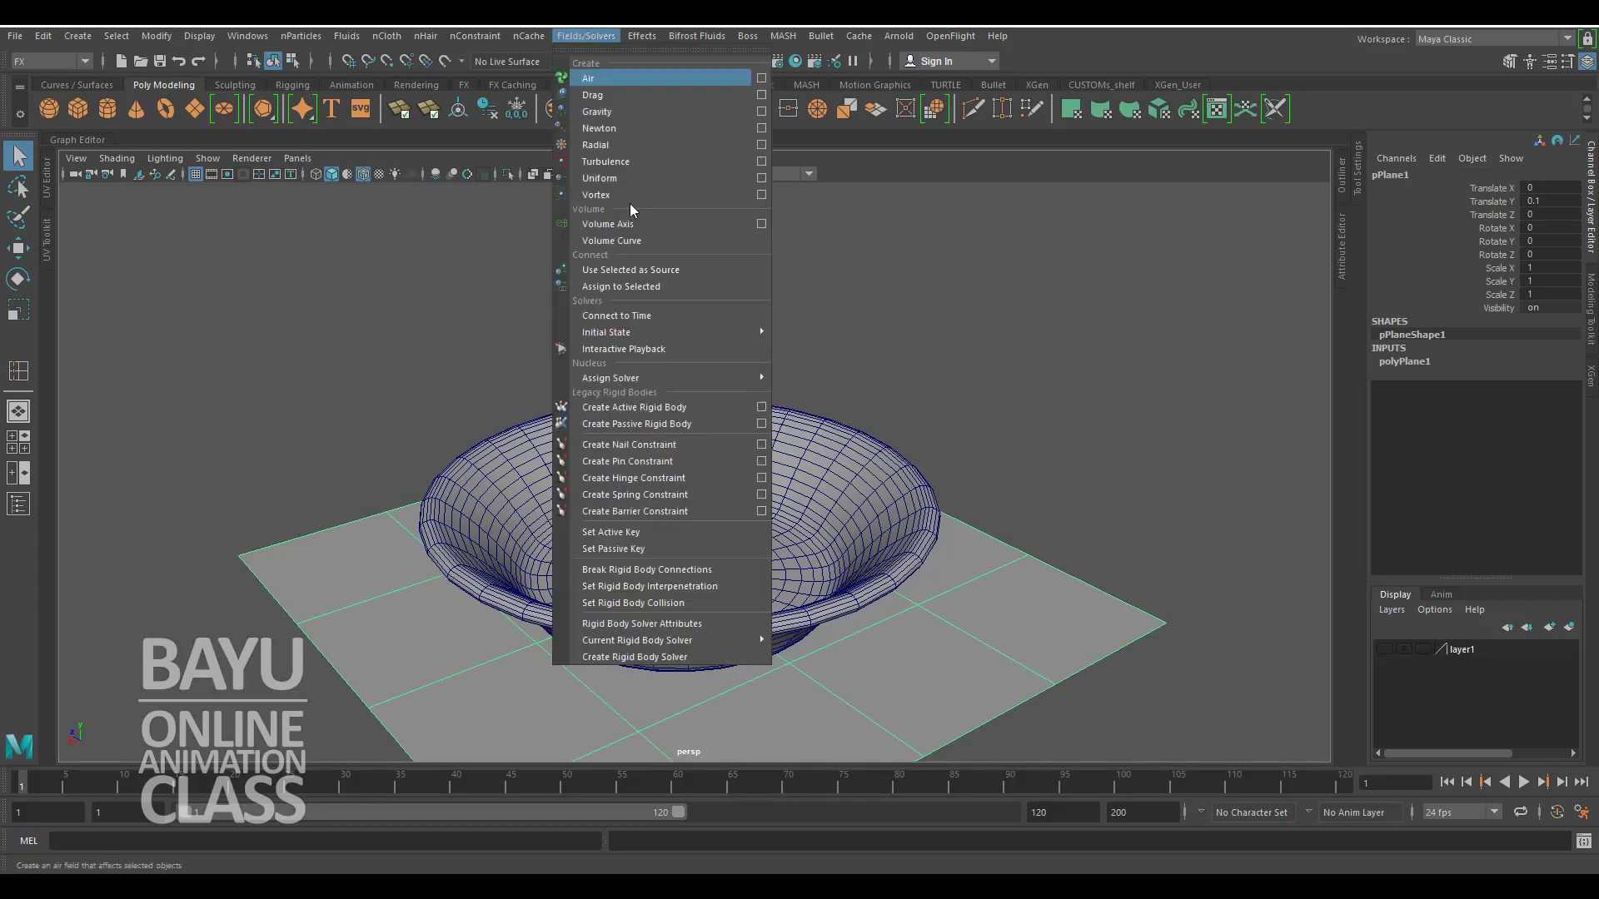
click(640, 425)
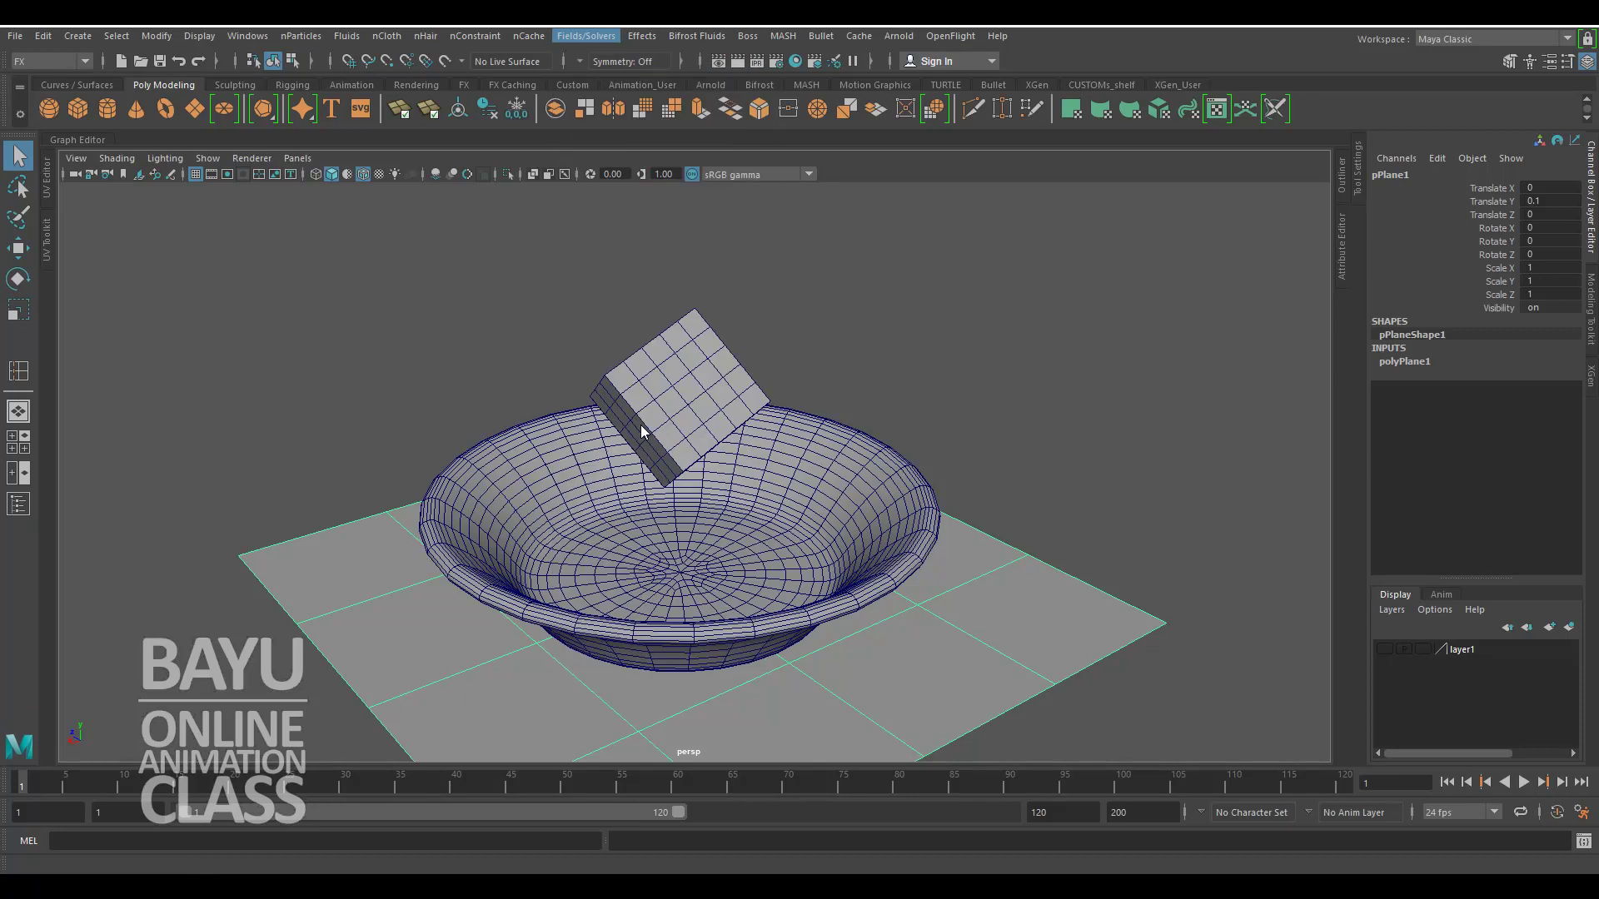
Step: Make the bowl a passive rigid body (rigidBody2) and hide the Channel Box
click(921, 375)
click(758, 457)
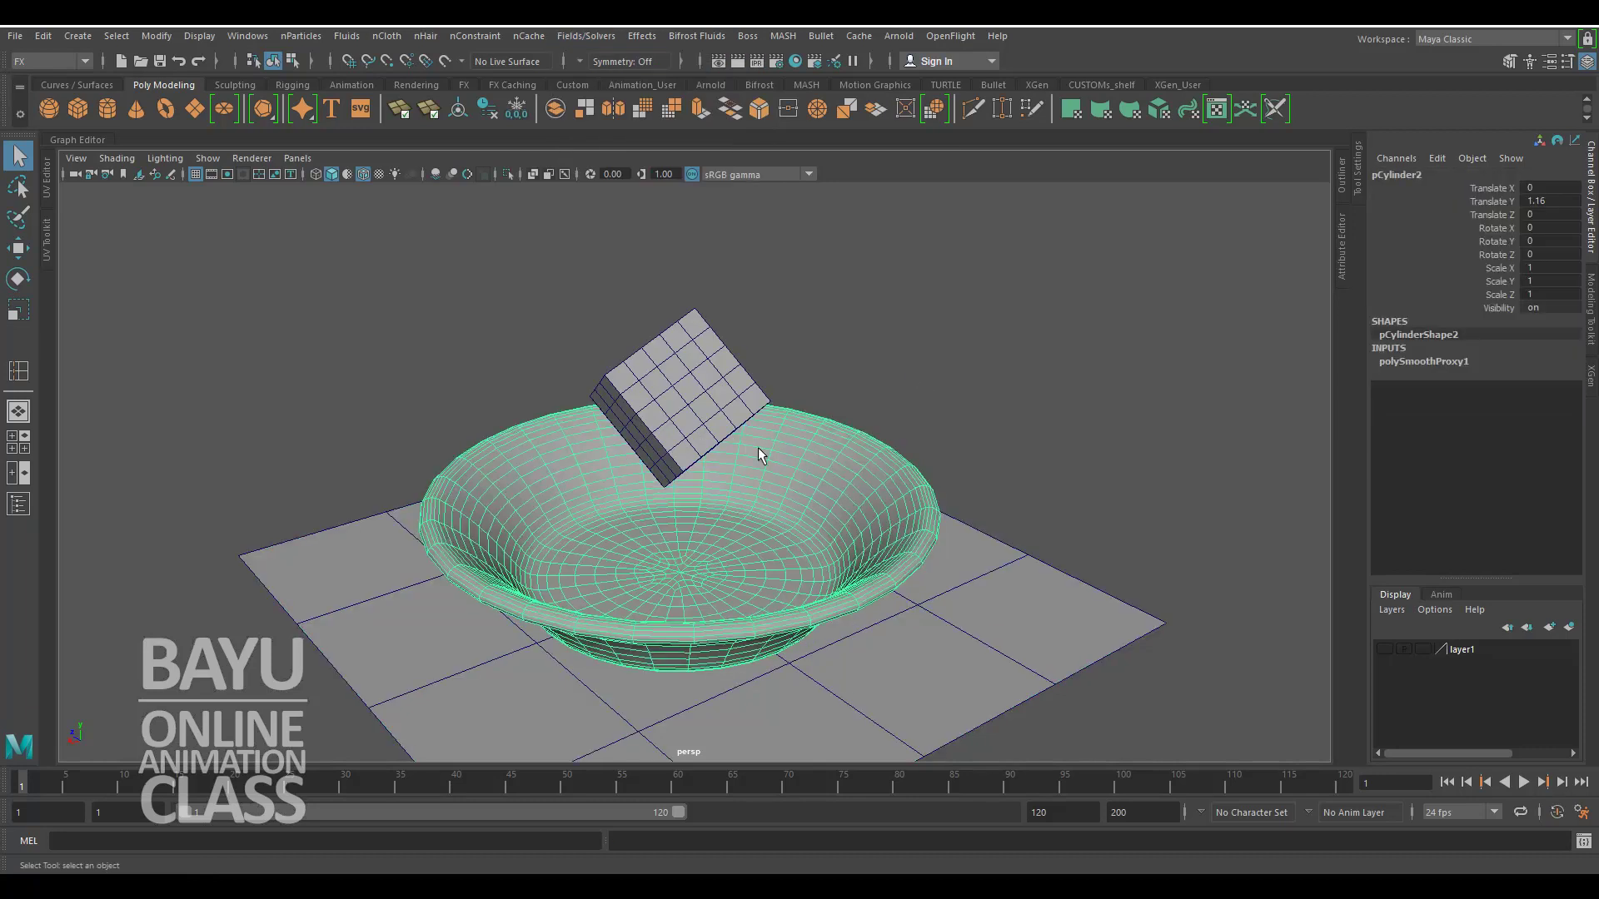
click(588, 36)
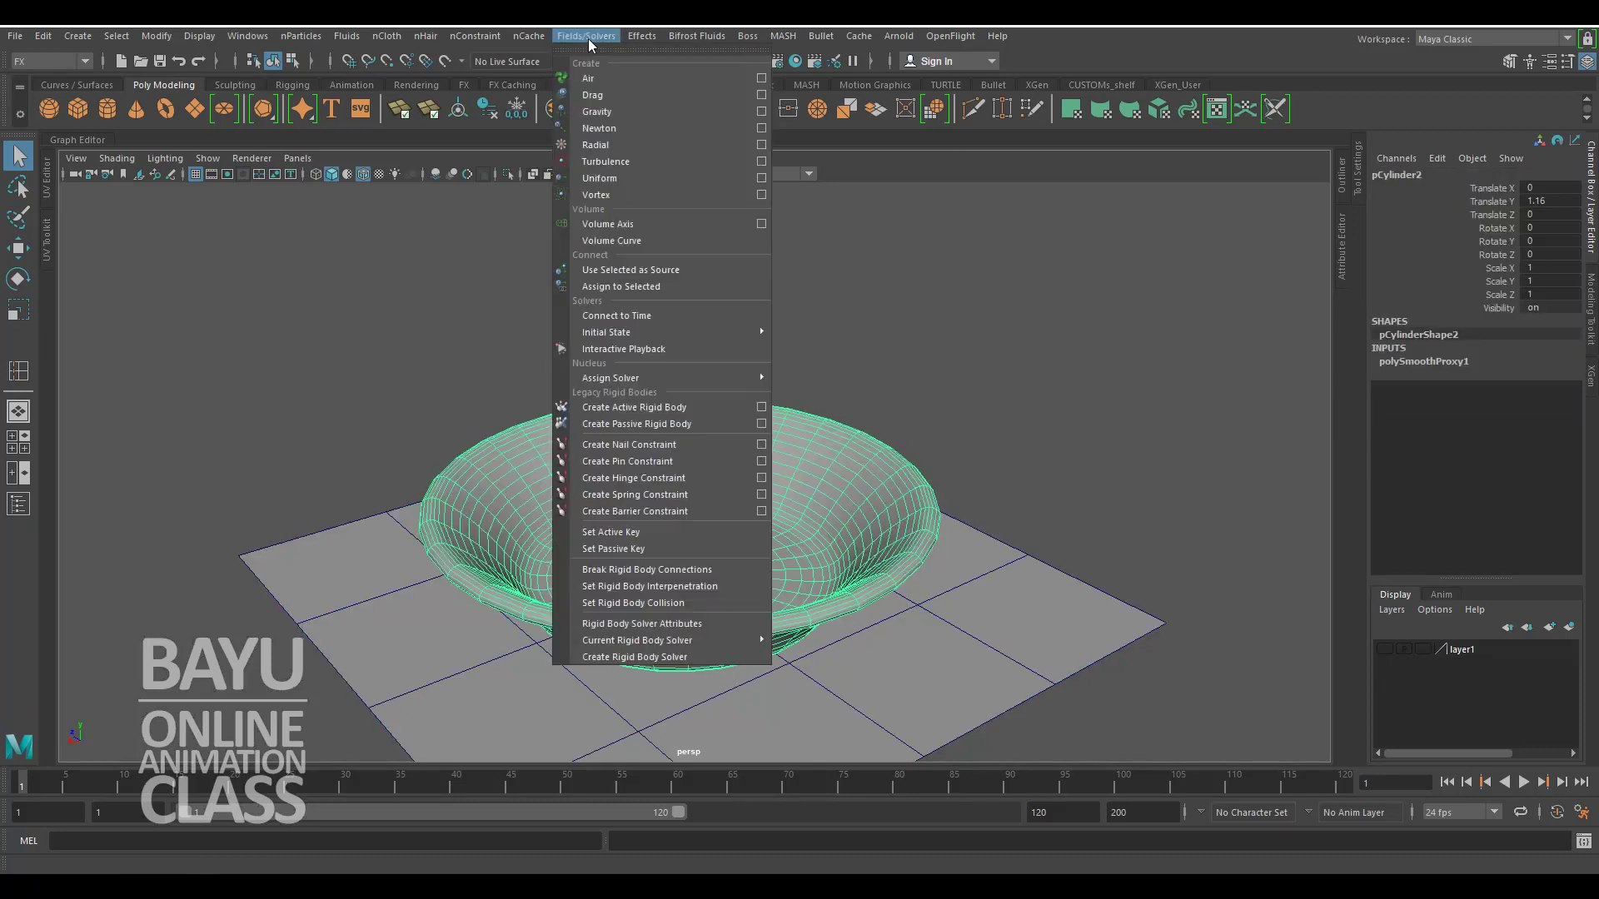
click(649, 423)
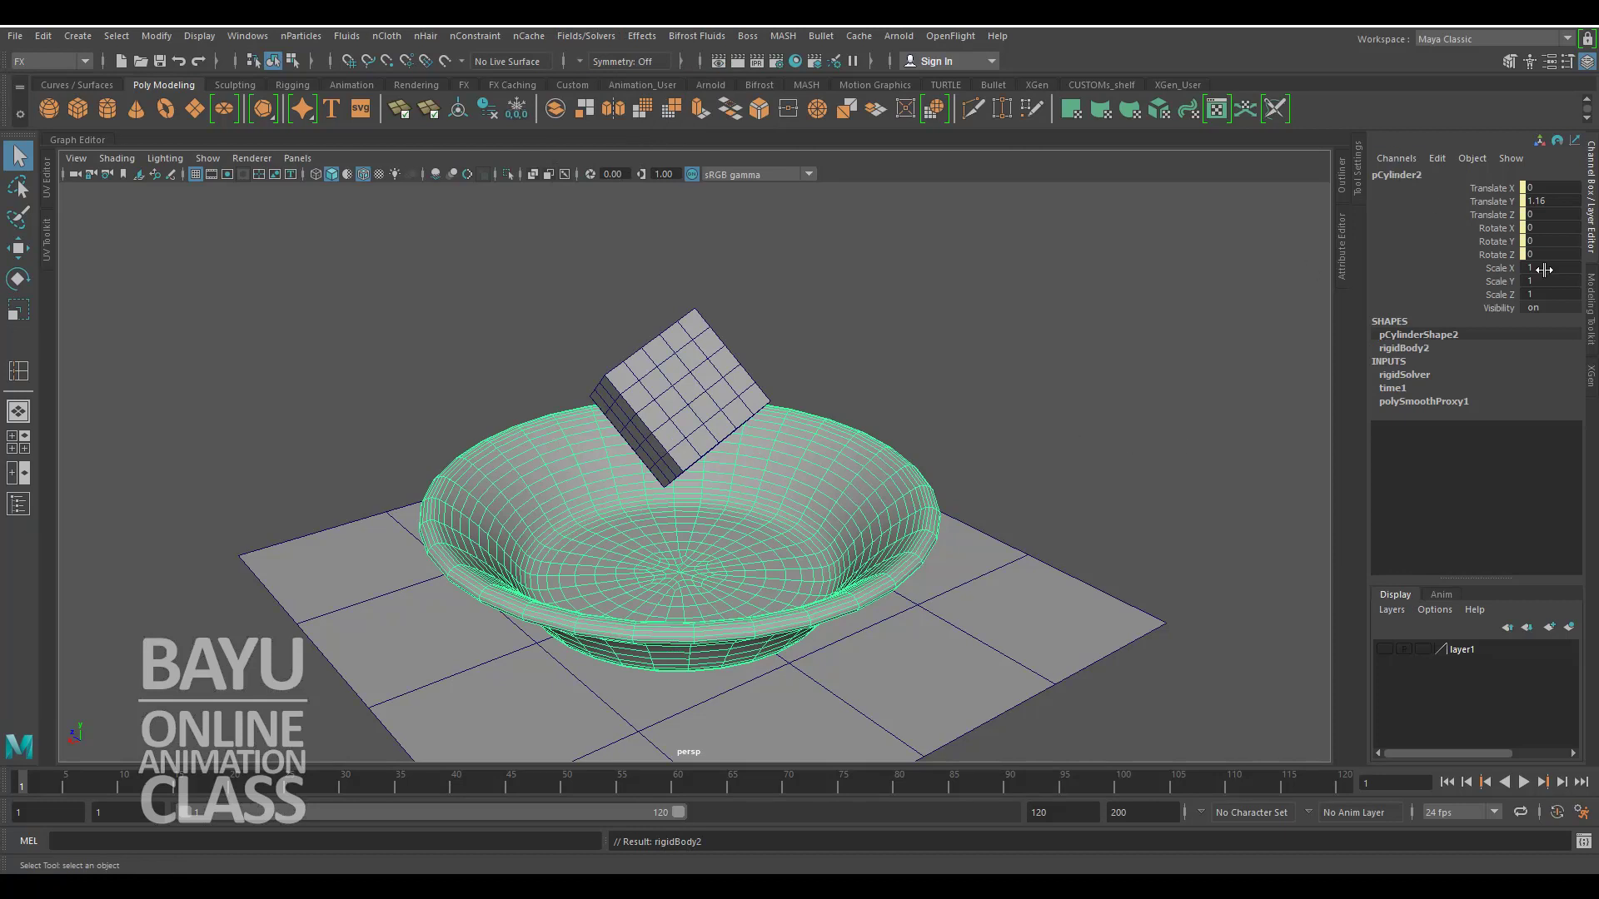
click(1591, 215)
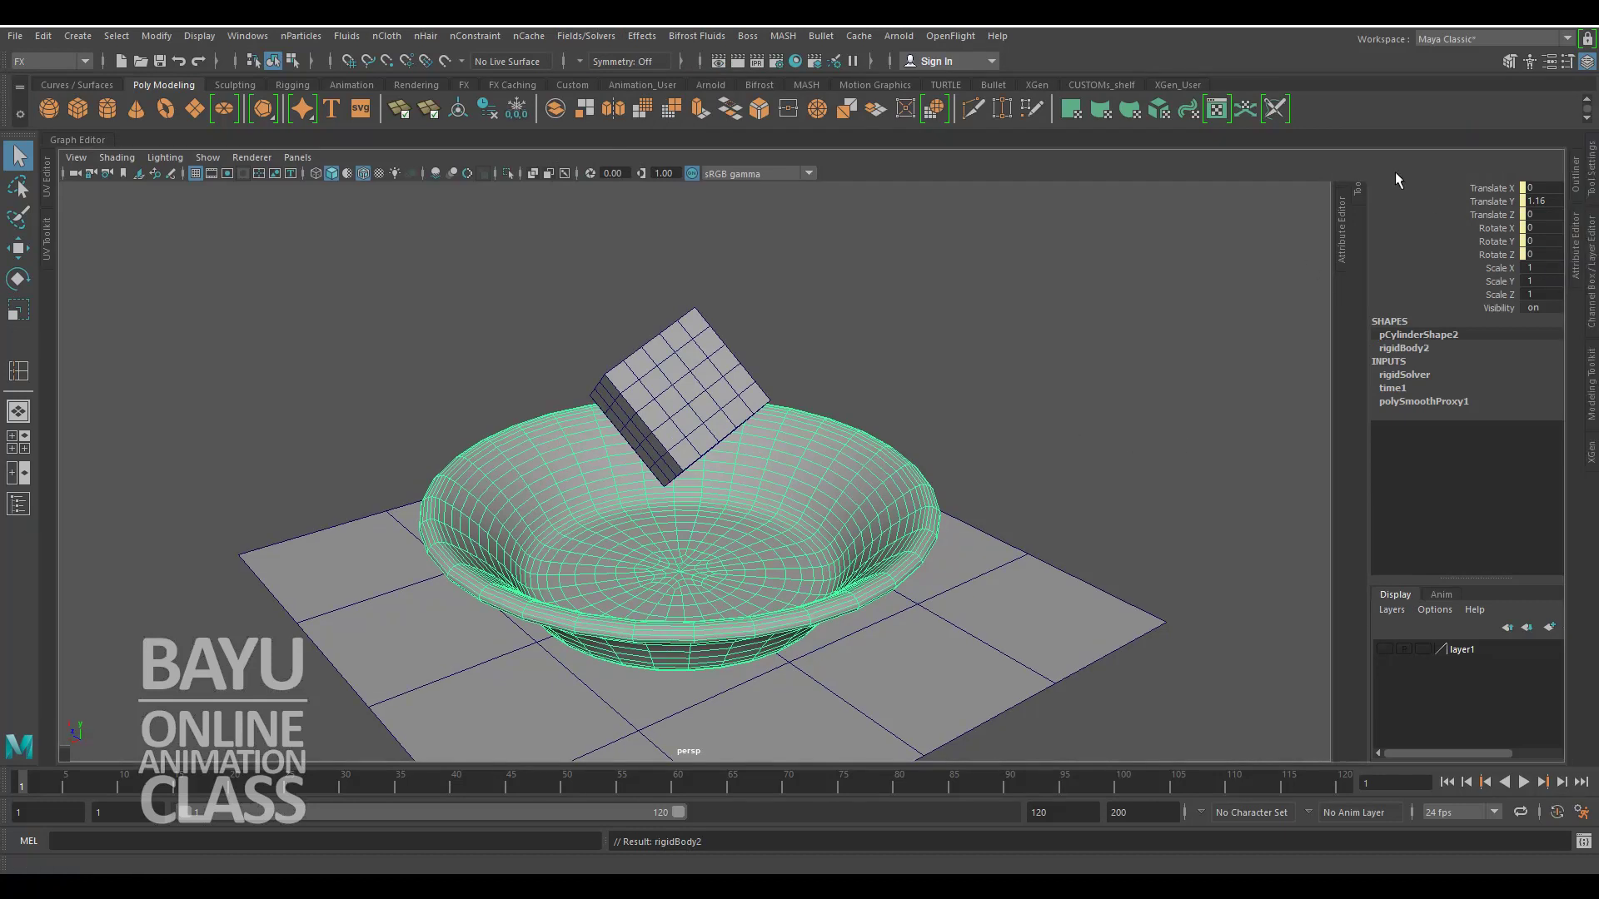
Step: Show the Outliner, expand pCylinder1SmoothProxyGroup, and select the plane and bowl
click(1577, 184)
click(1373, 309)
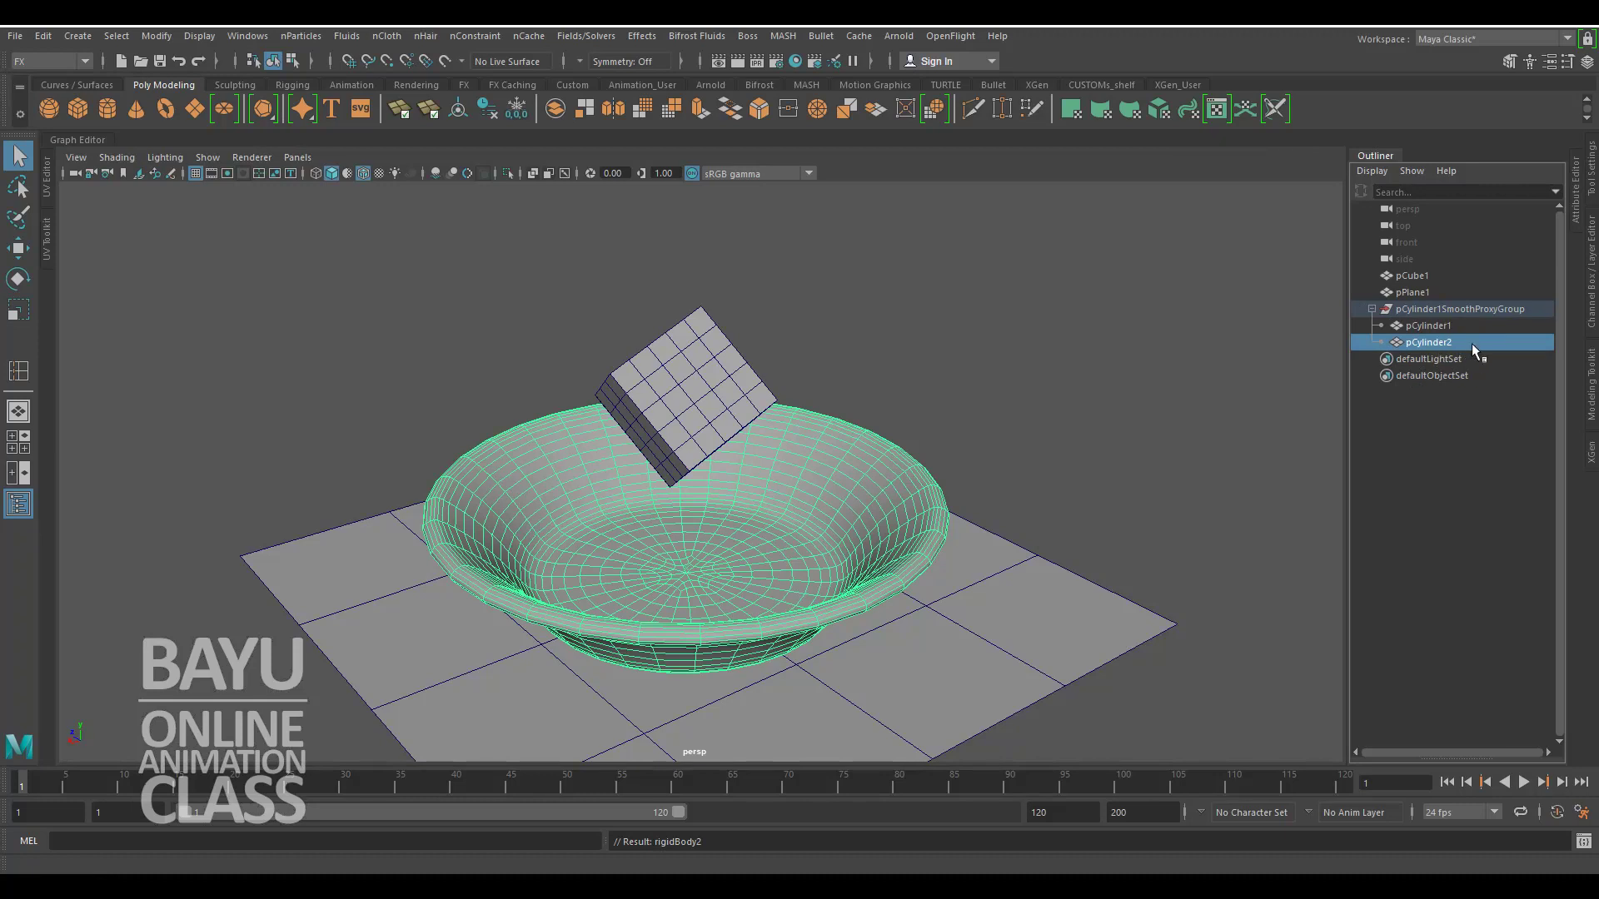
click(1091, 435)
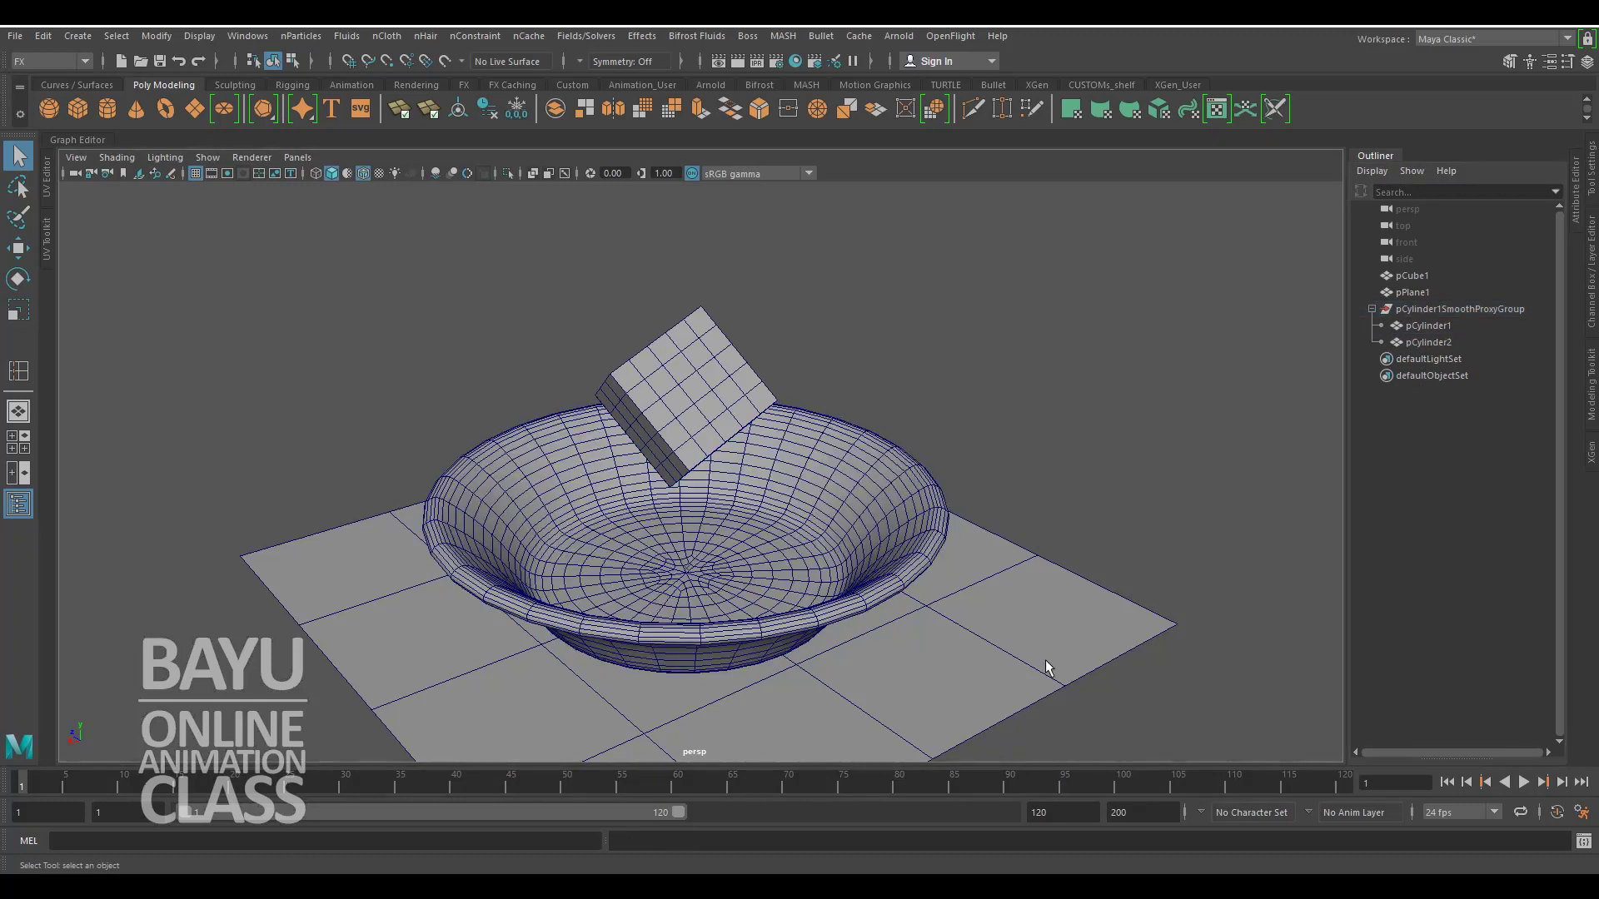
click(1031, 613)
click(922, 474)
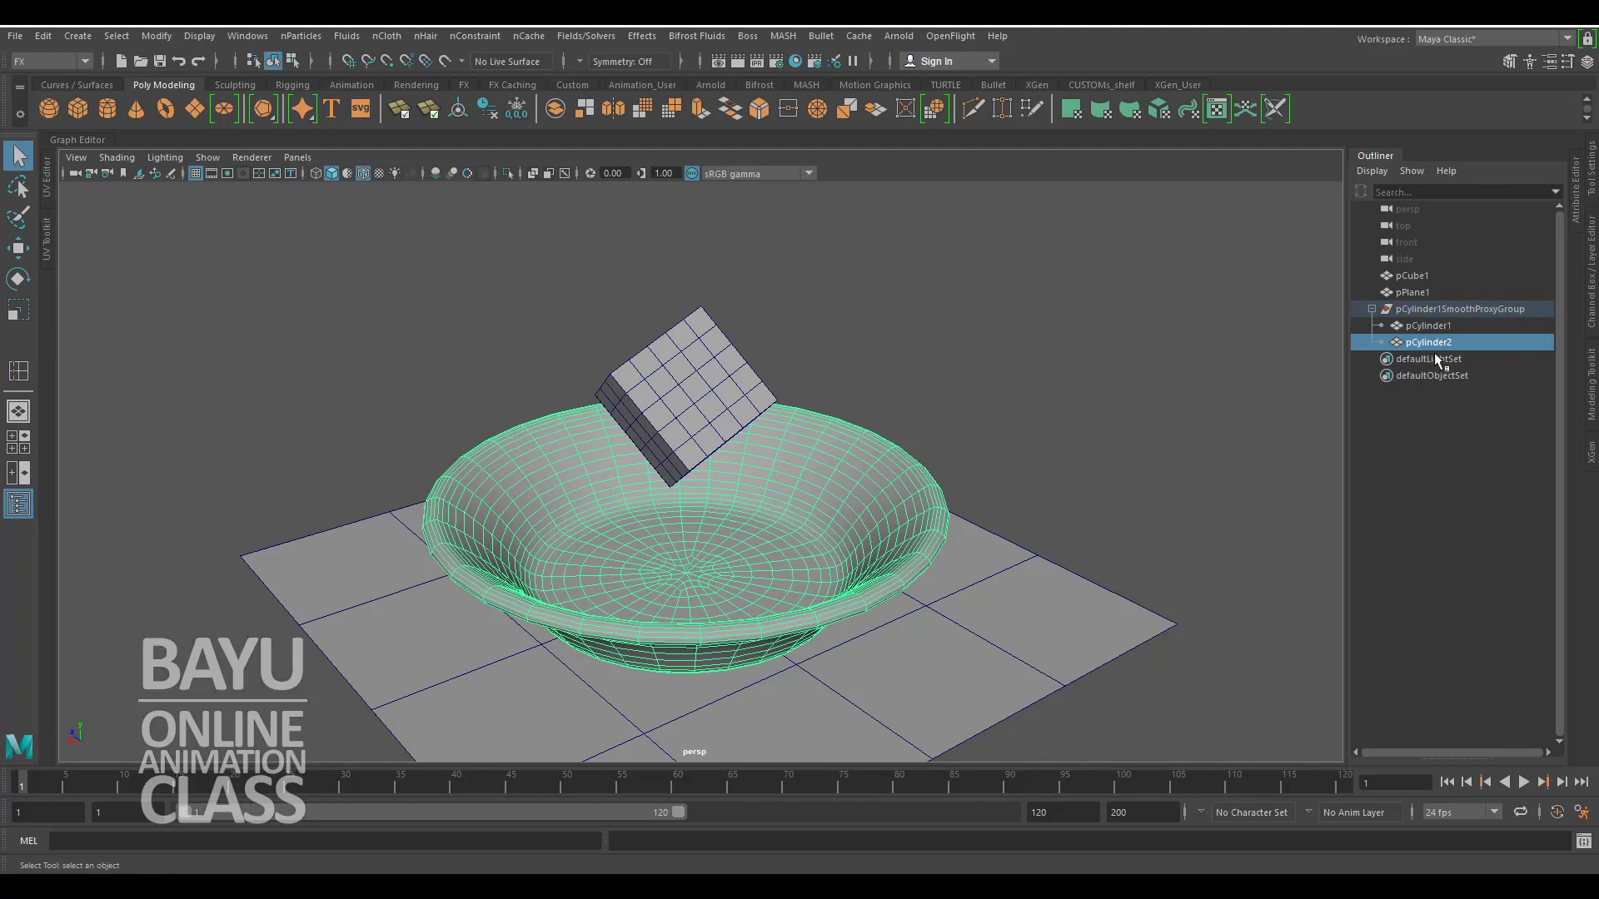
Step: Check the Mesh smoothing commands in the Modeling menu set, then return to FX
click(63, 60)
click(61, 81)
click(292, 35)
click(50, 61)
click(34, 131)
Step: Select the tilted block pCube1
click(926, 369)
click(727, 365)
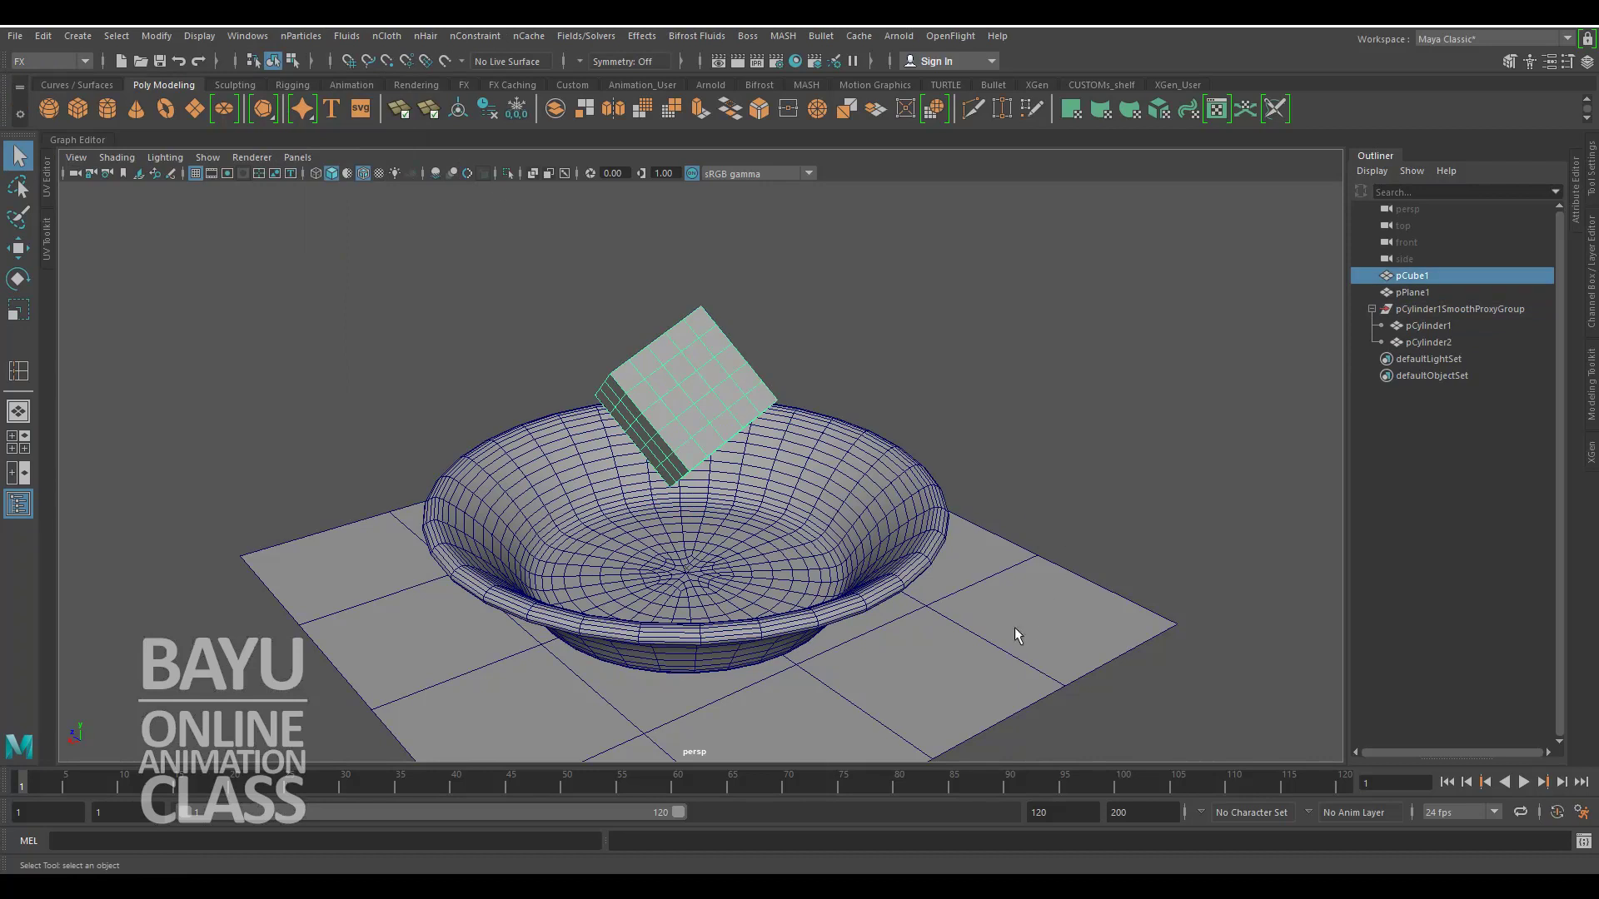
click(1000, 611)
click(875, 491)
click(700, 388)
Step: Bring up the Soft Body options and reset them to defaults
click(301, 35)
click(481, 452)
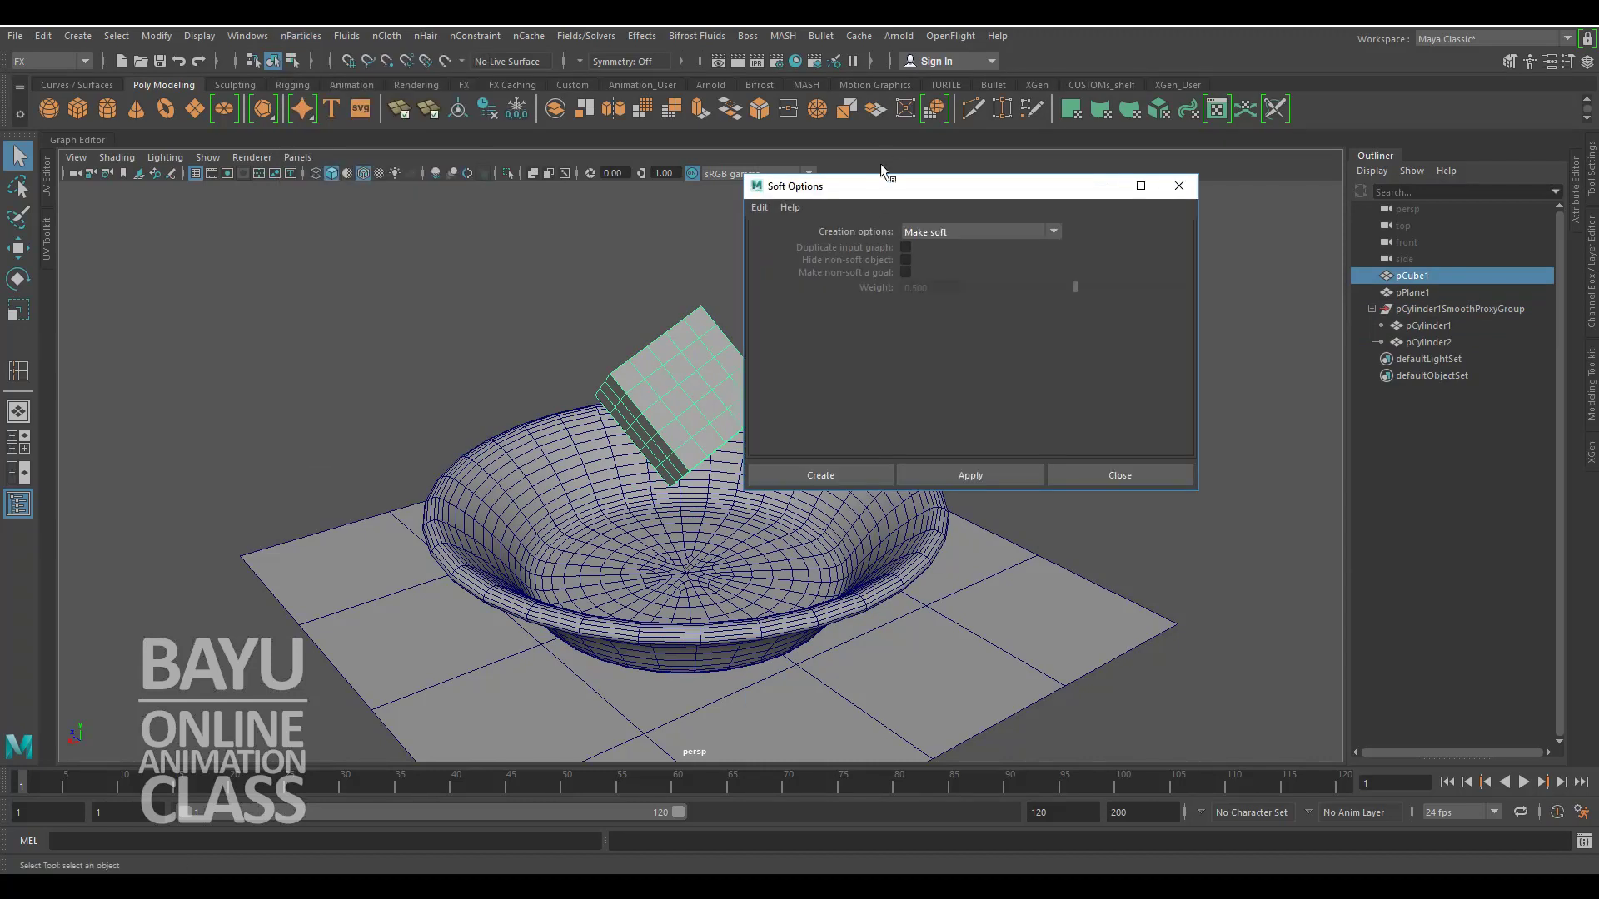
click(841, 203)
click(879, 236)
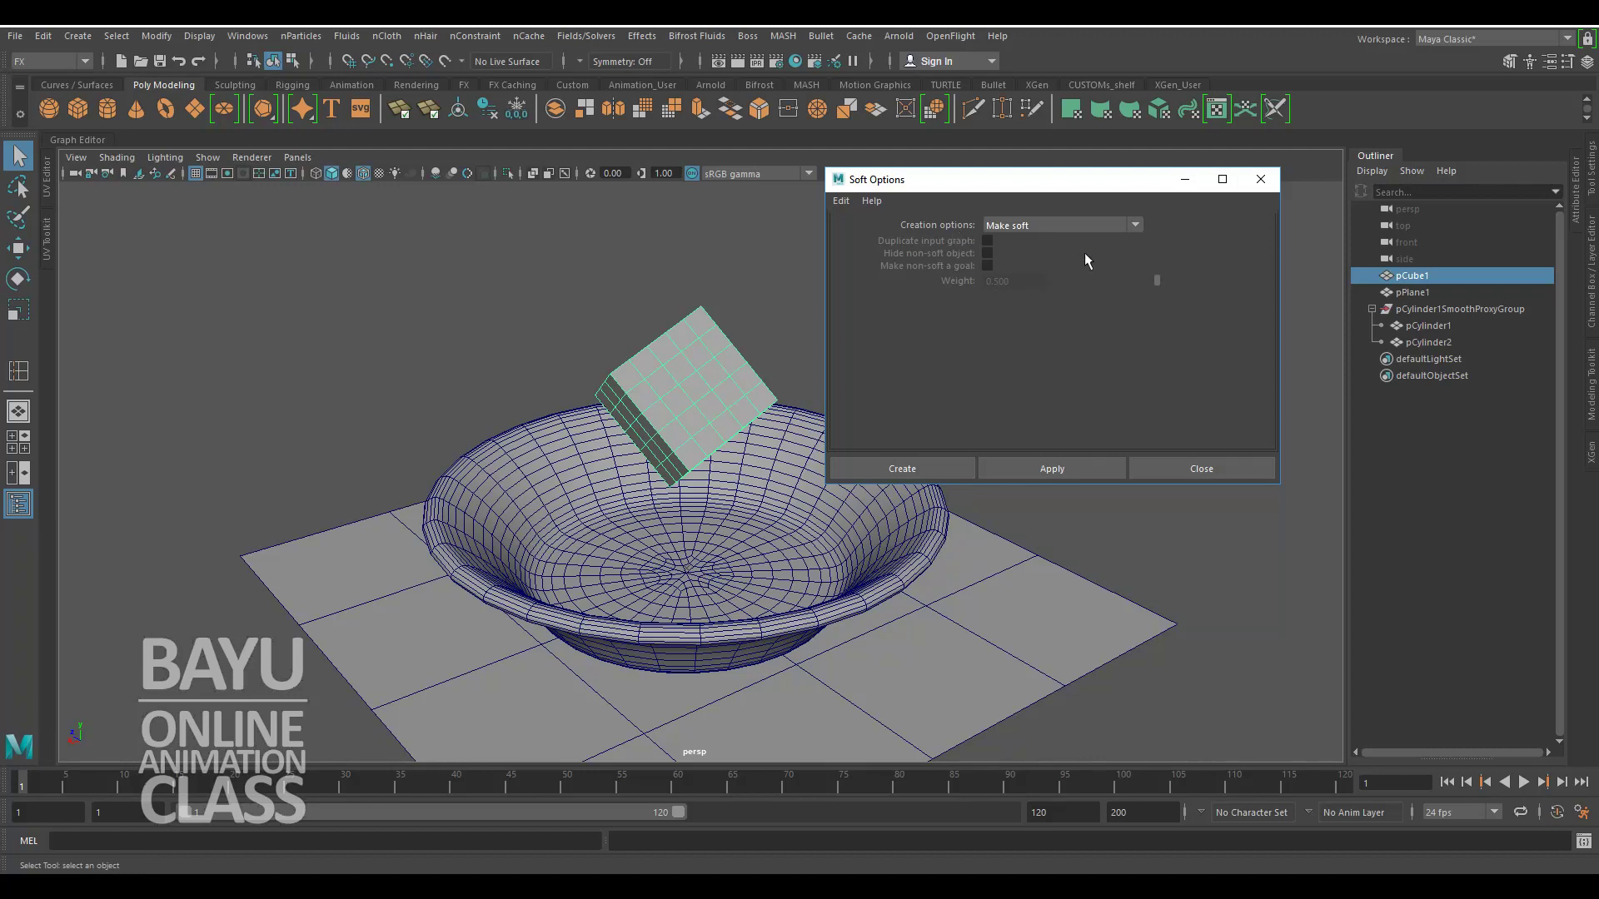
click(1135, 224)
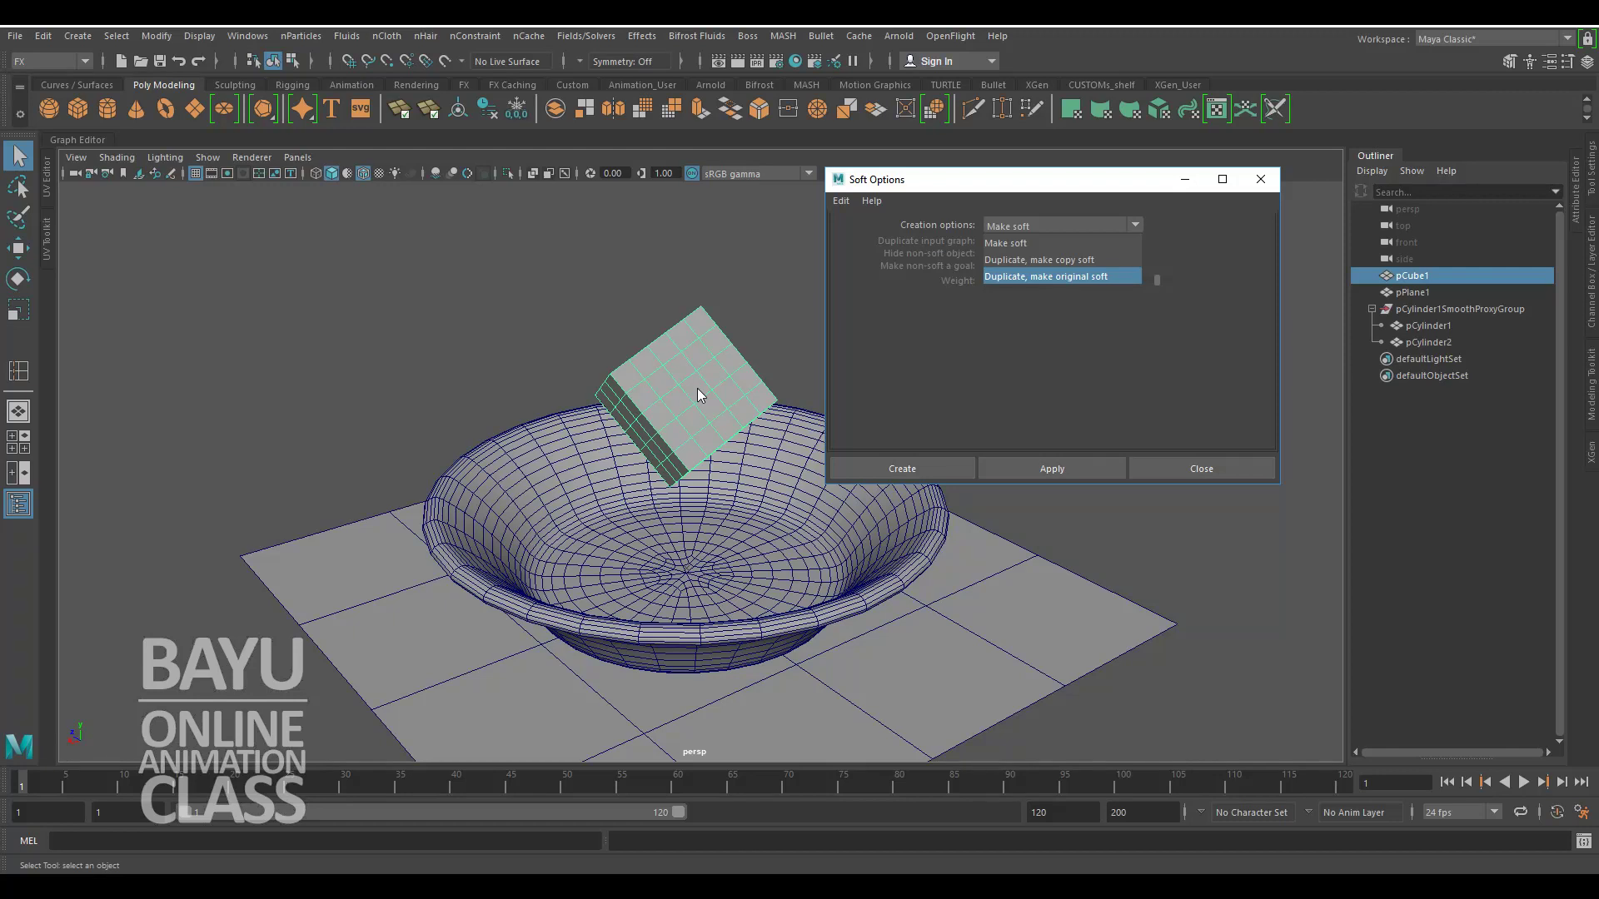
Step: Keep the Make soft option and create the soft body, producing pCube1Particle
click(302, 35)
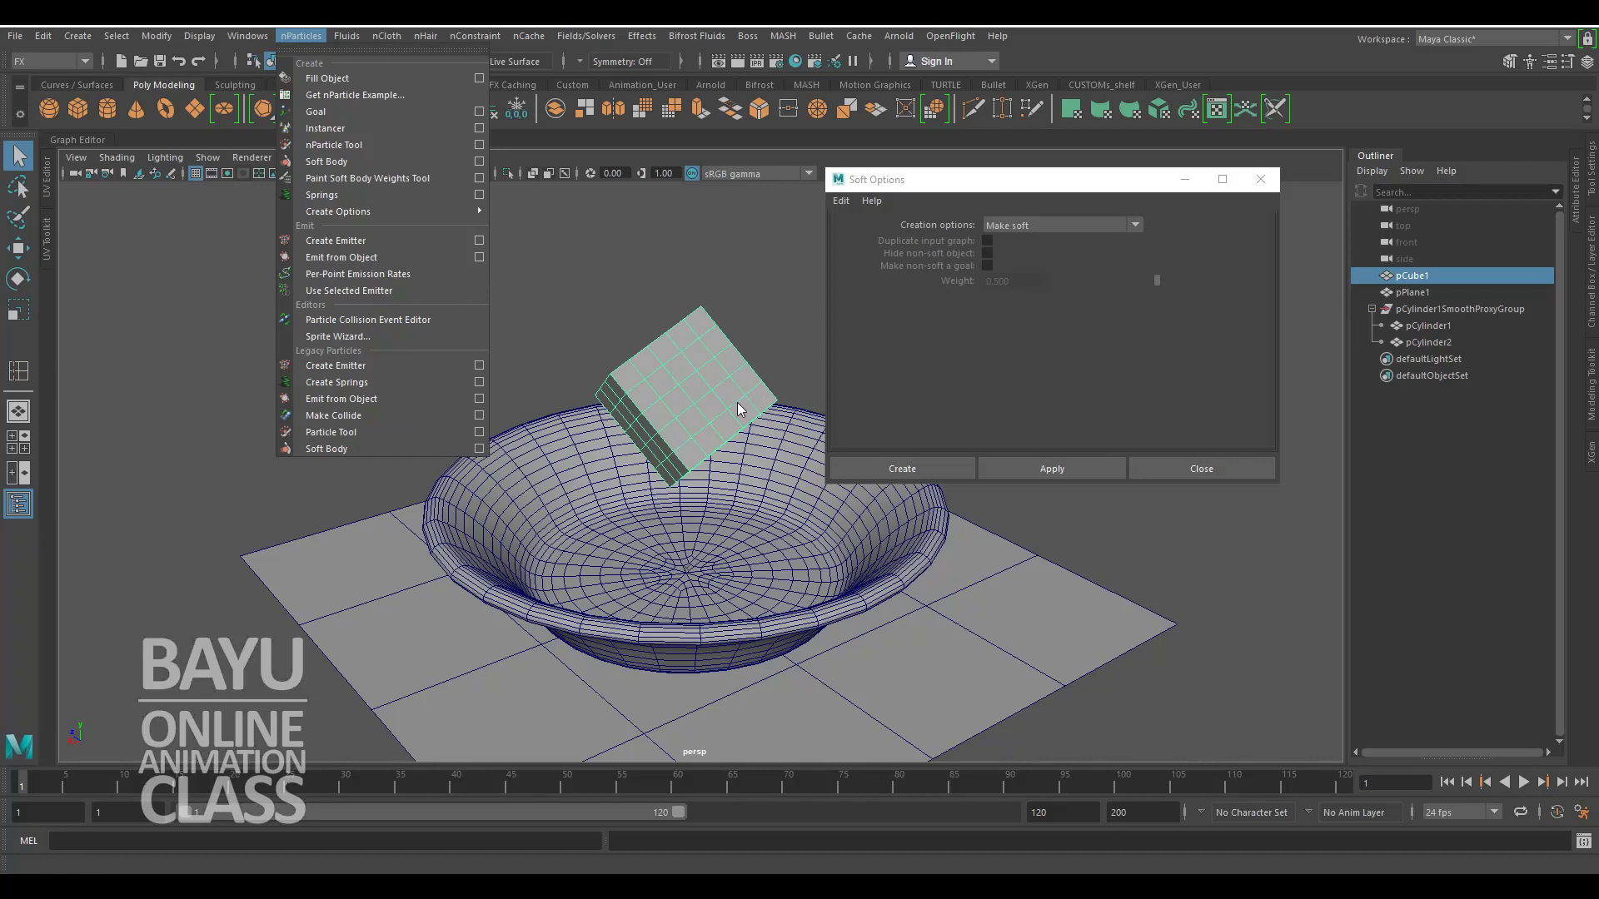
click(1123, 254)
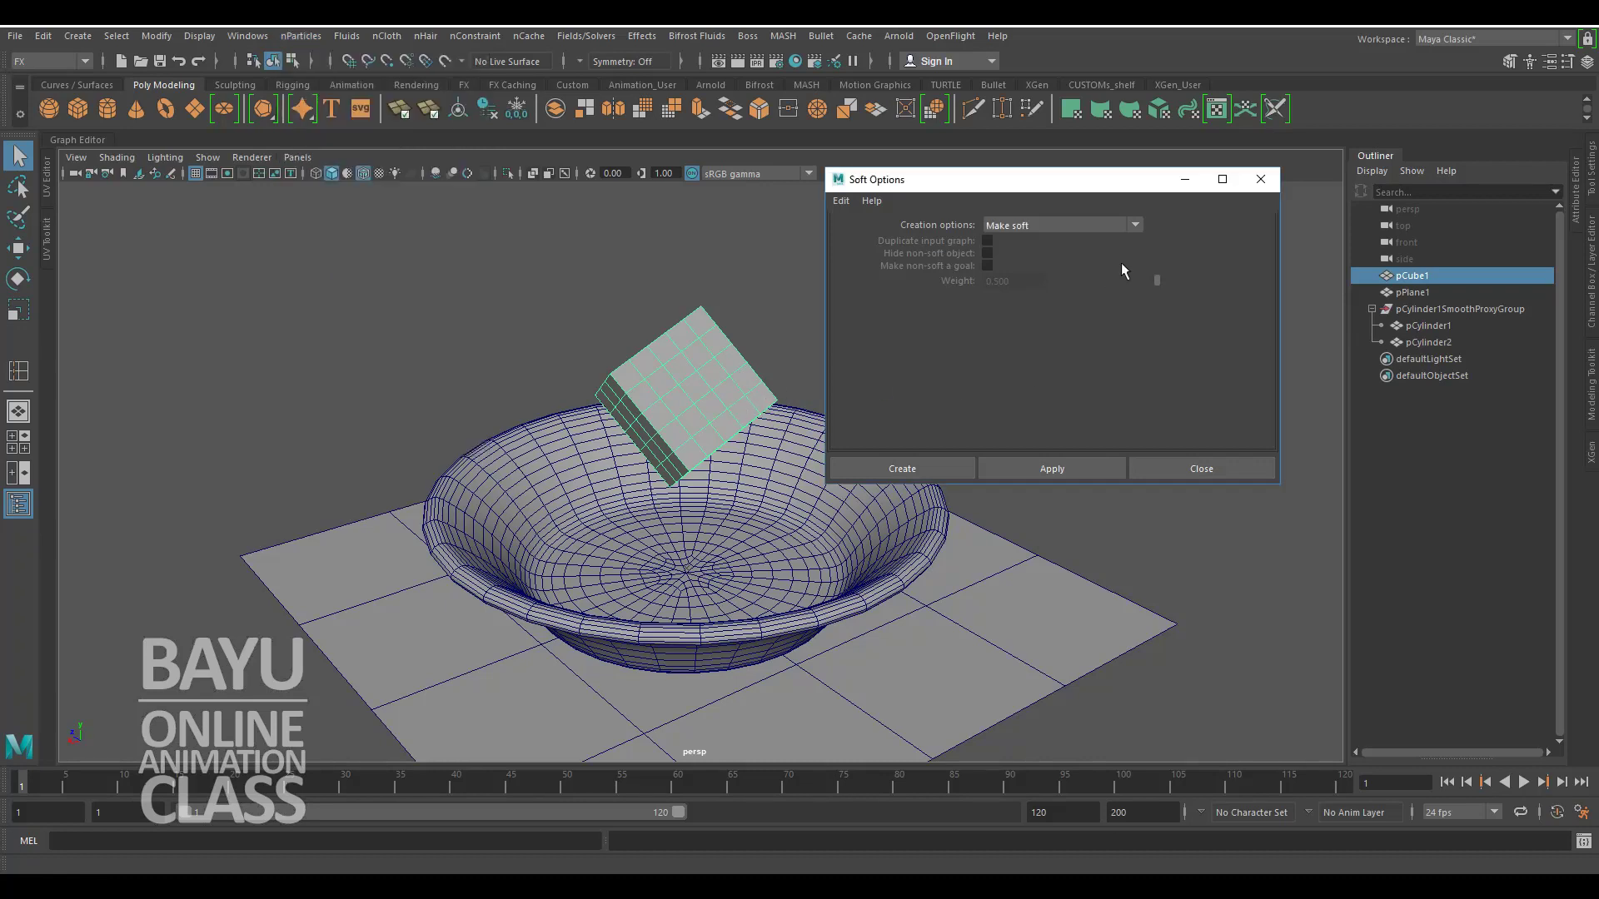
click(1135, 224)
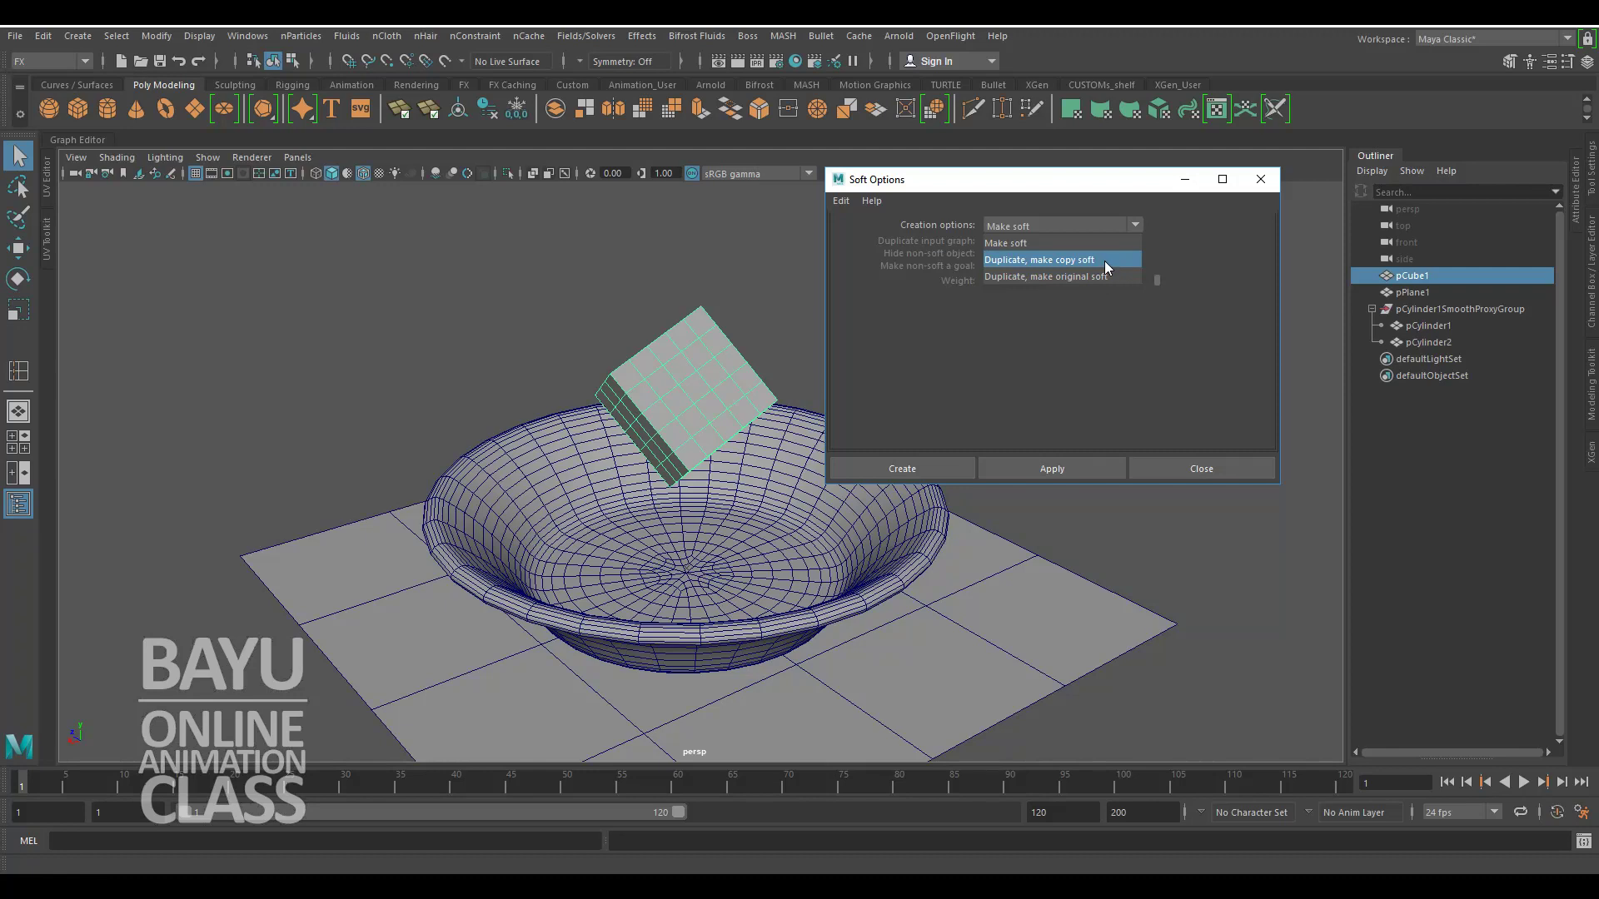
click(1007, 245)
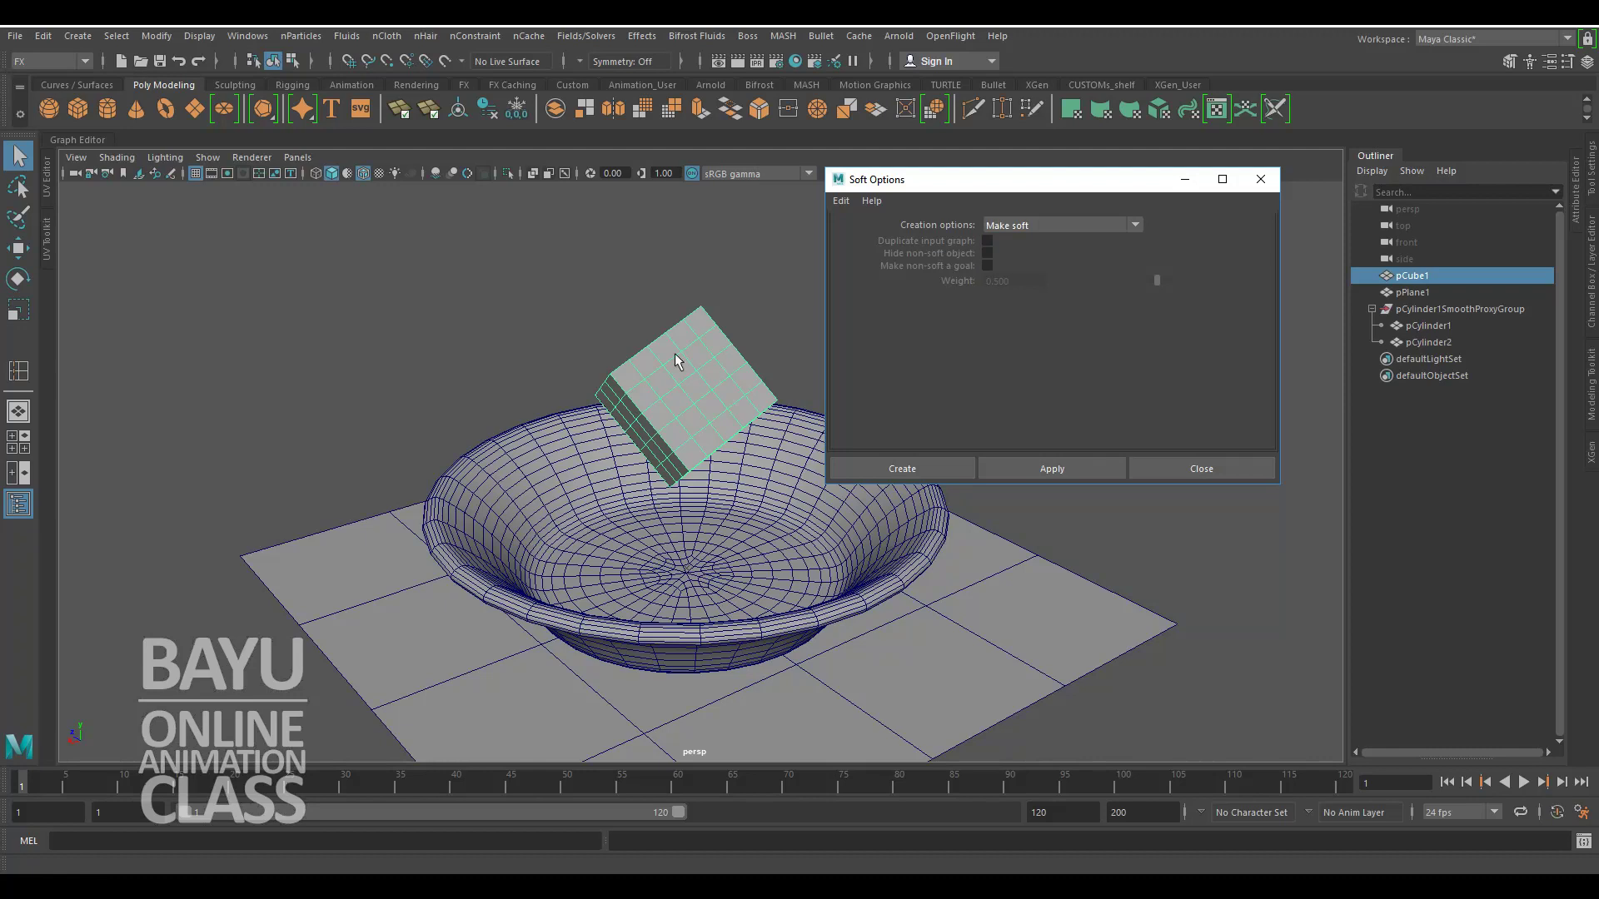
drag(961, 186, 975, 215)
click(858, 234)
click(882, 261)
click(952, 495)
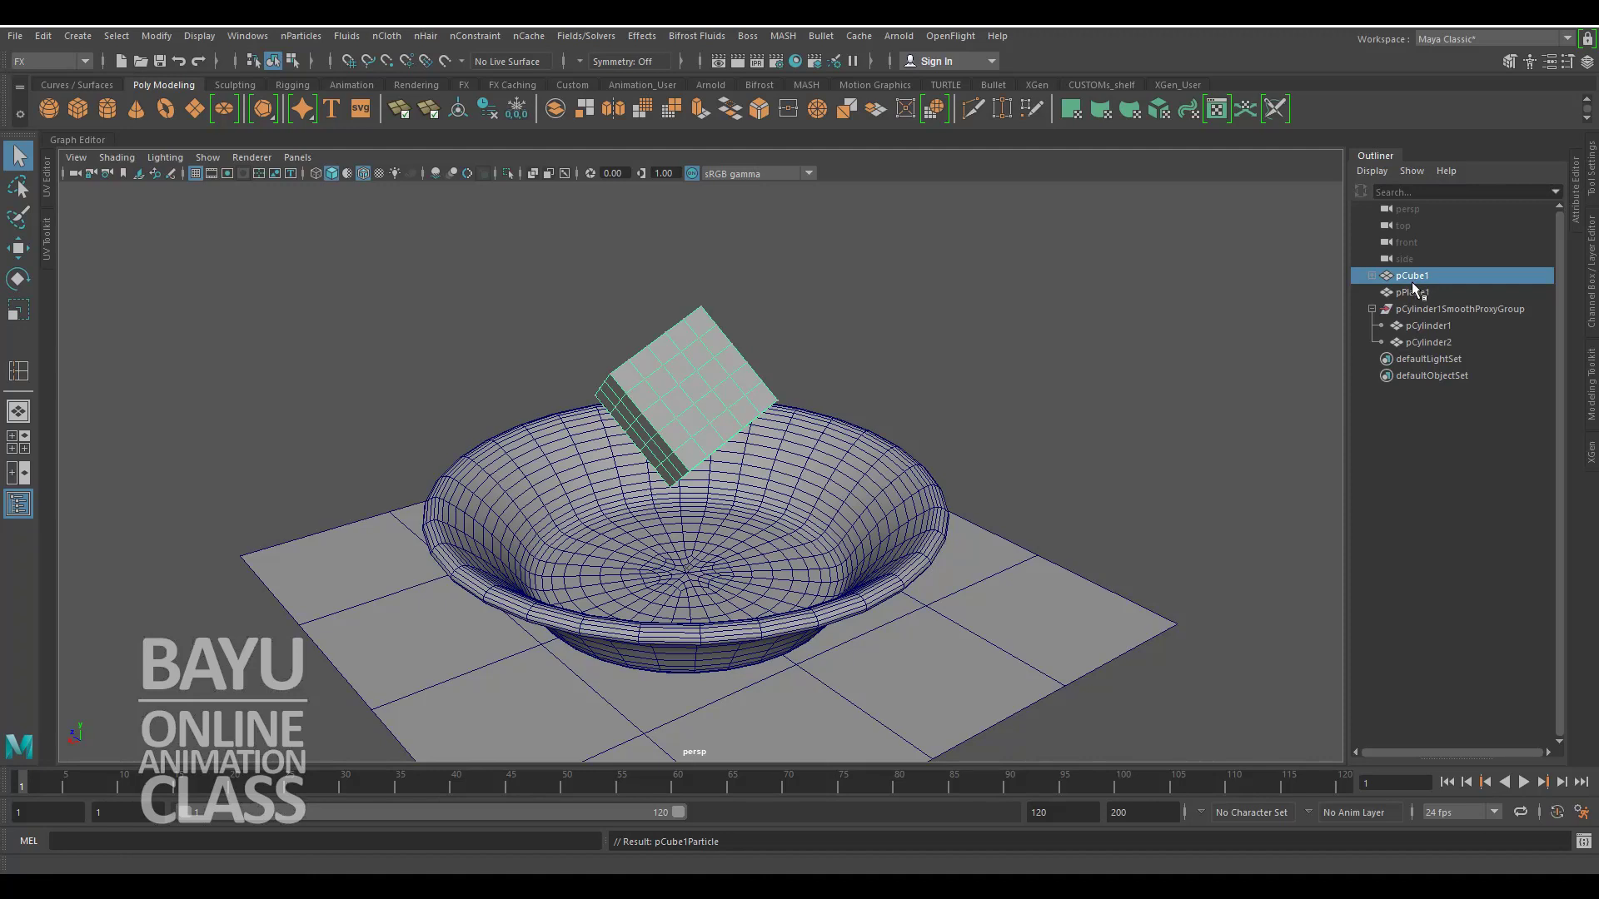
Step: Reveal pCube1Particle under pCube1, then select it together with the bowl pCylinder2
middle_drag(1427, 279, 1376, 274)
middle_drag(1378, 282, 1379, 282)
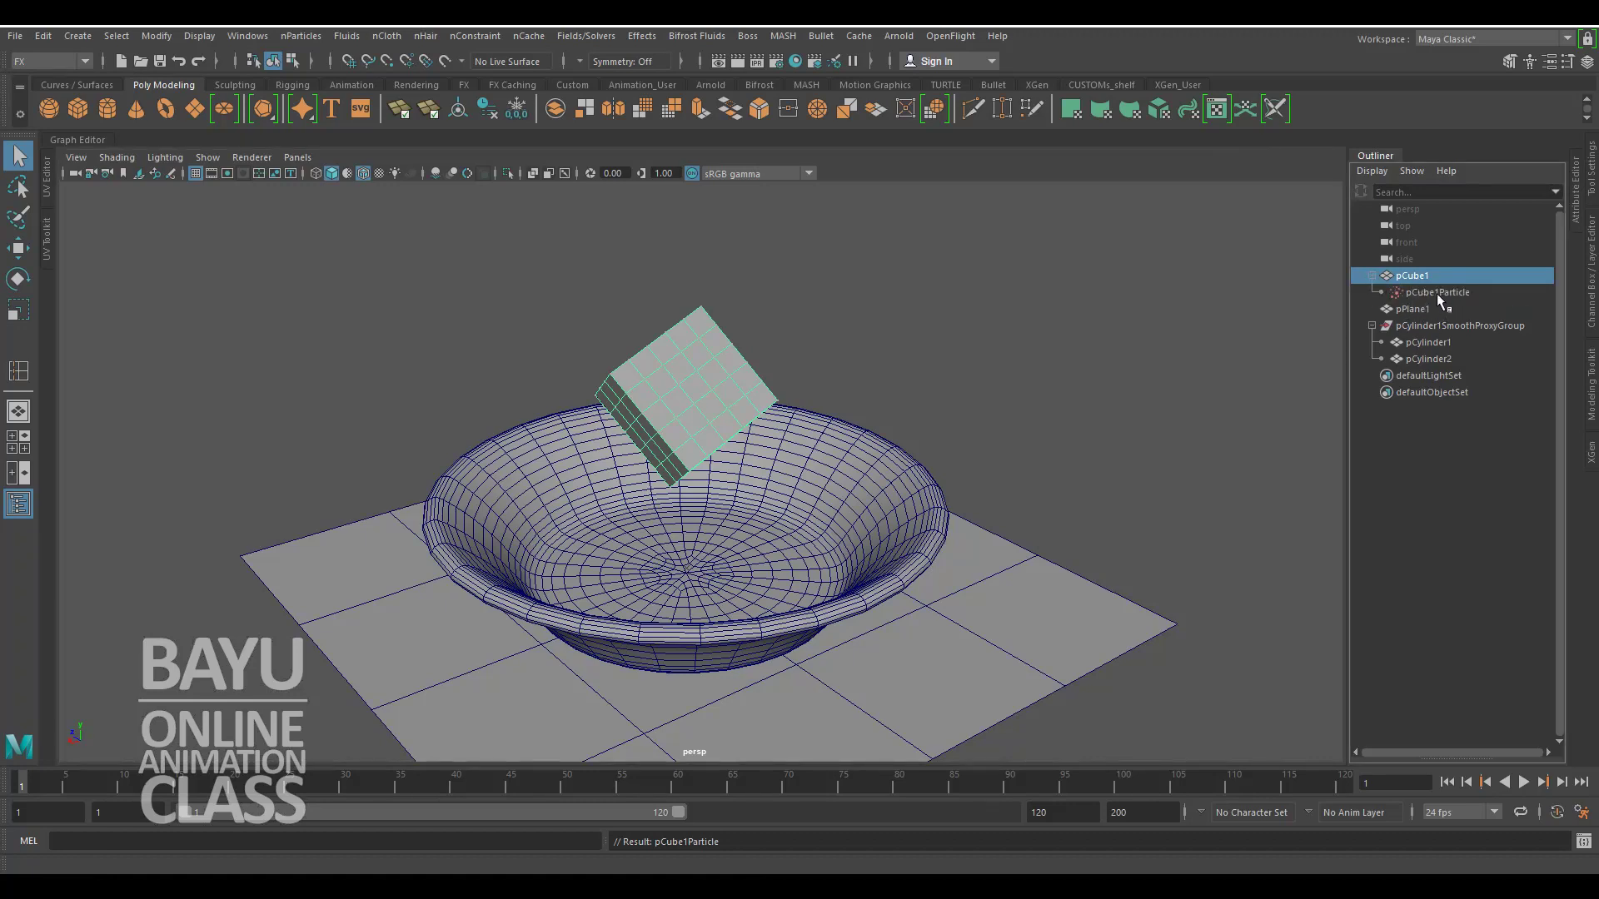
click(800, 340)
click(659, 367)
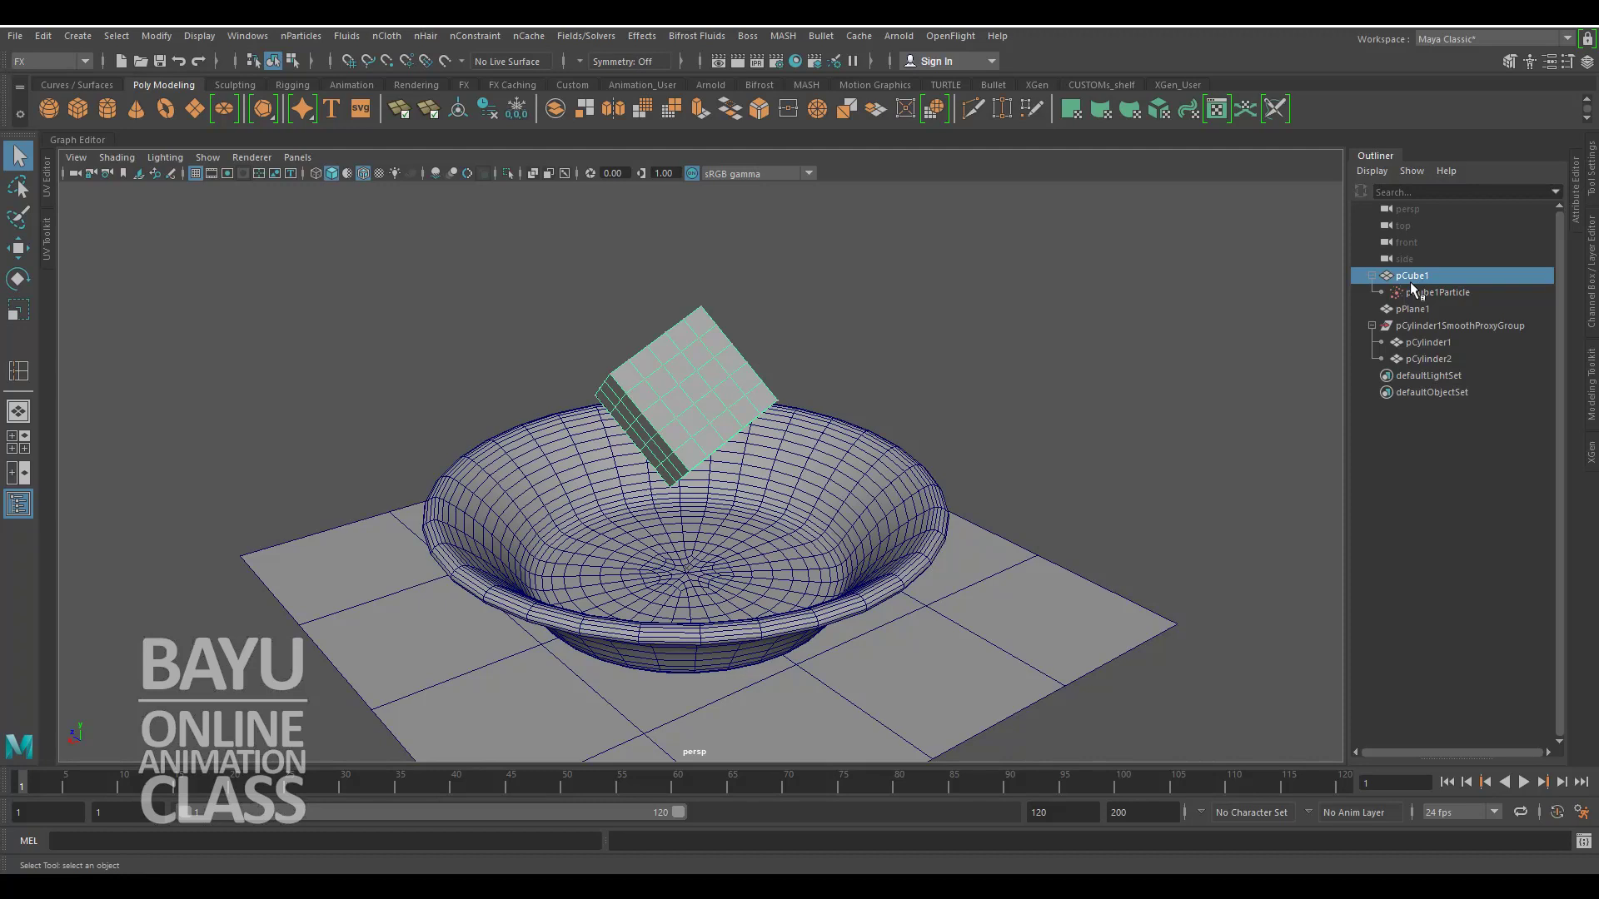
click(1440, 293)
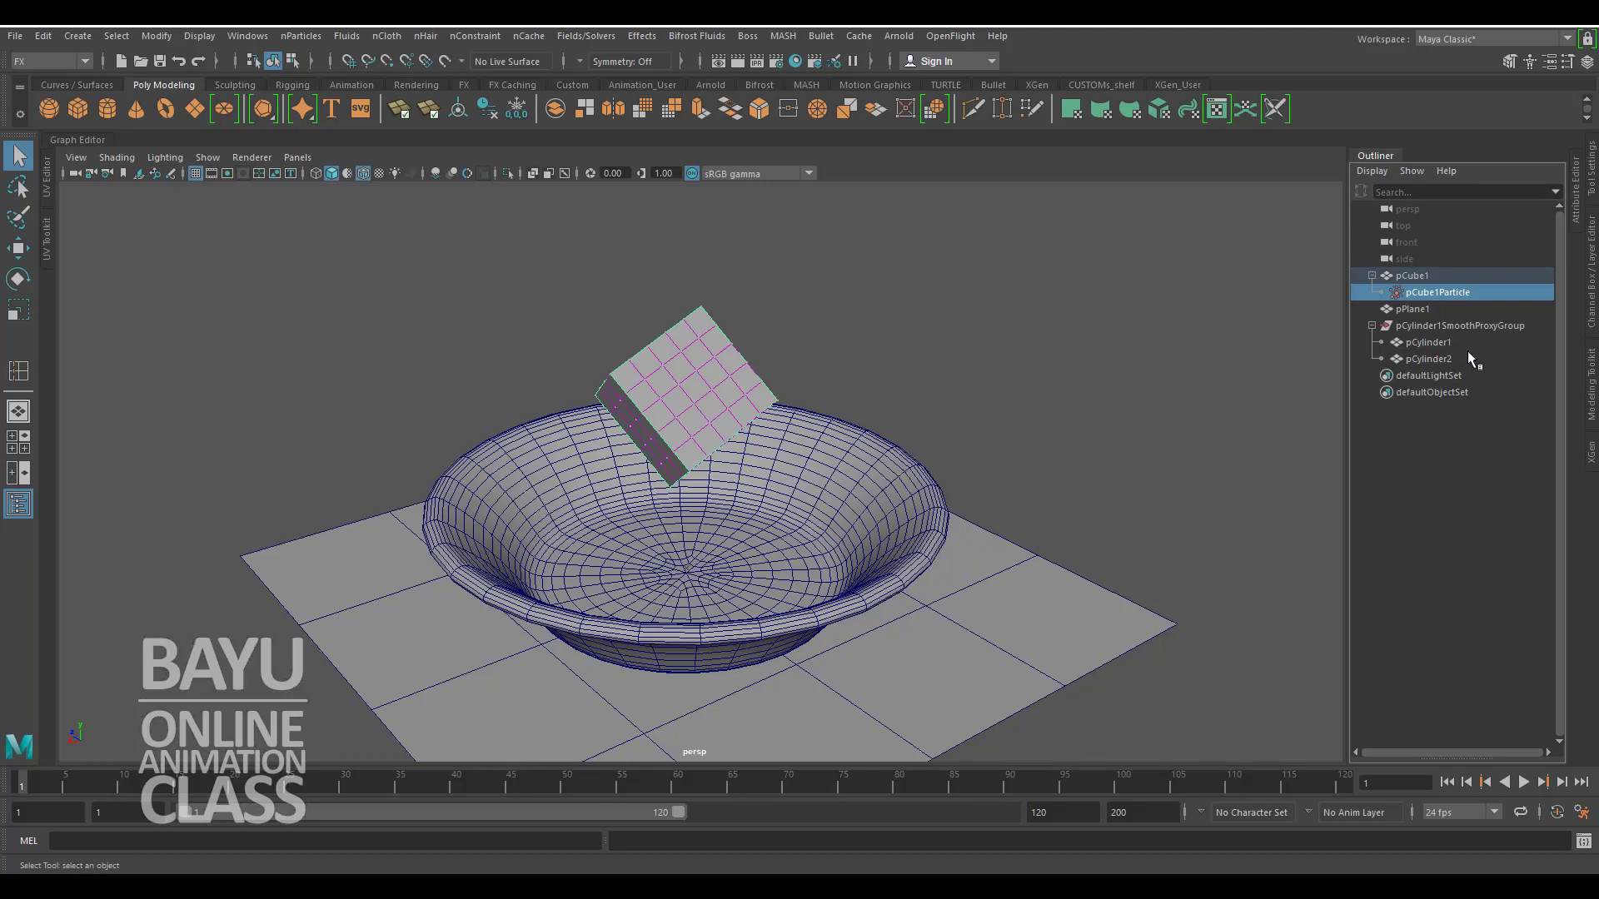
ctrl+click(1423, 360)
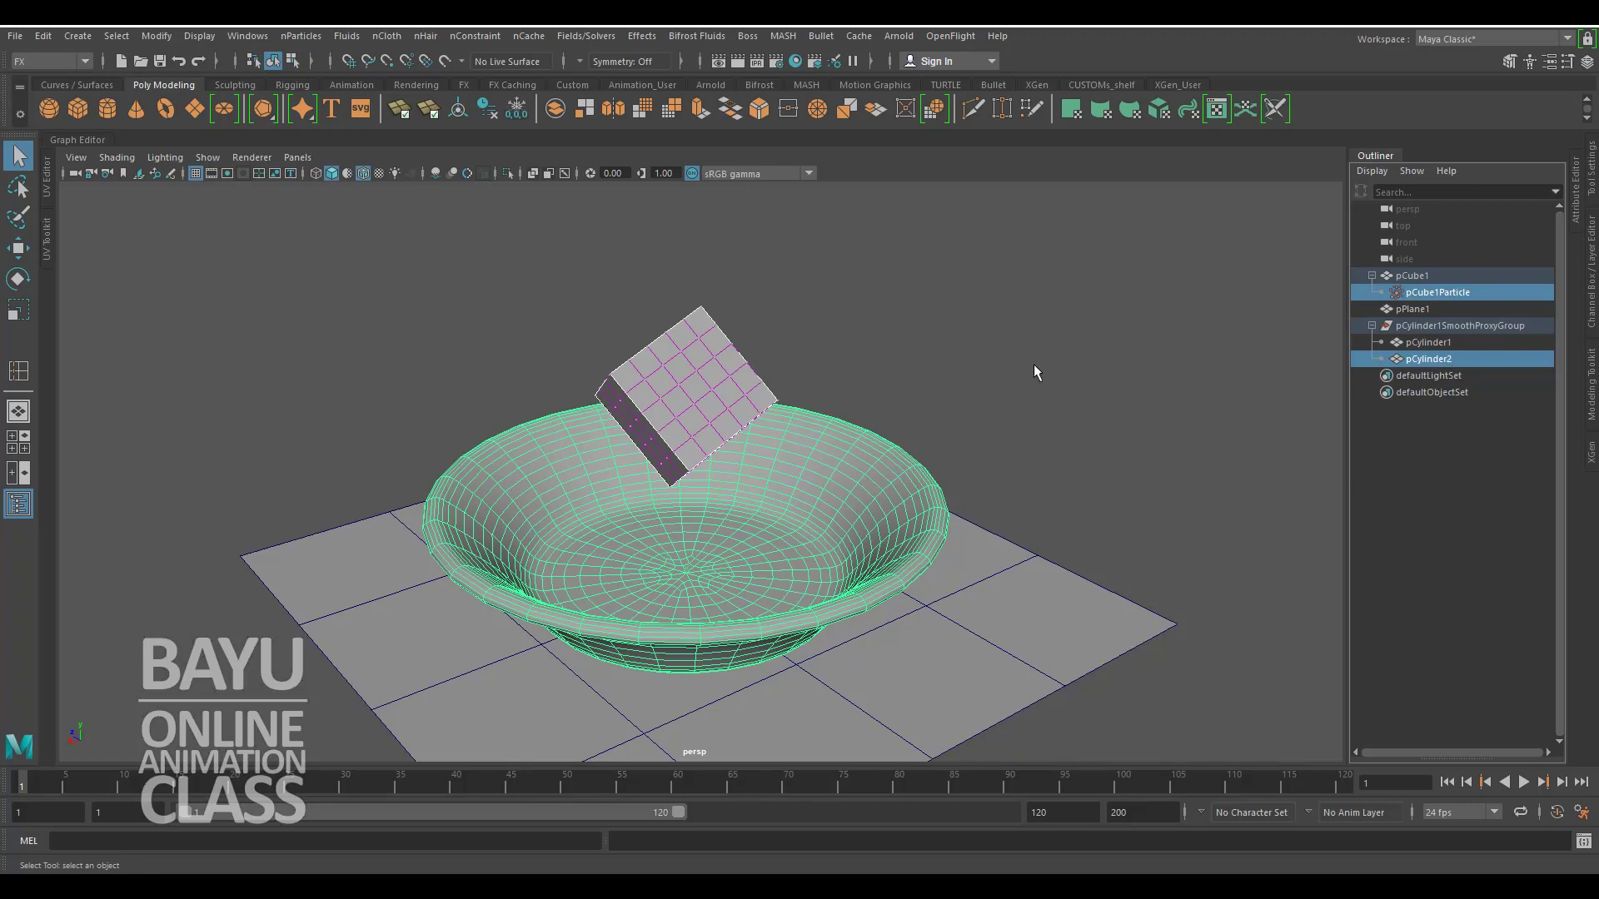
Step: Select pCylinder2 and pCube1Particle and apply Make Collide between them
click(386, 36)
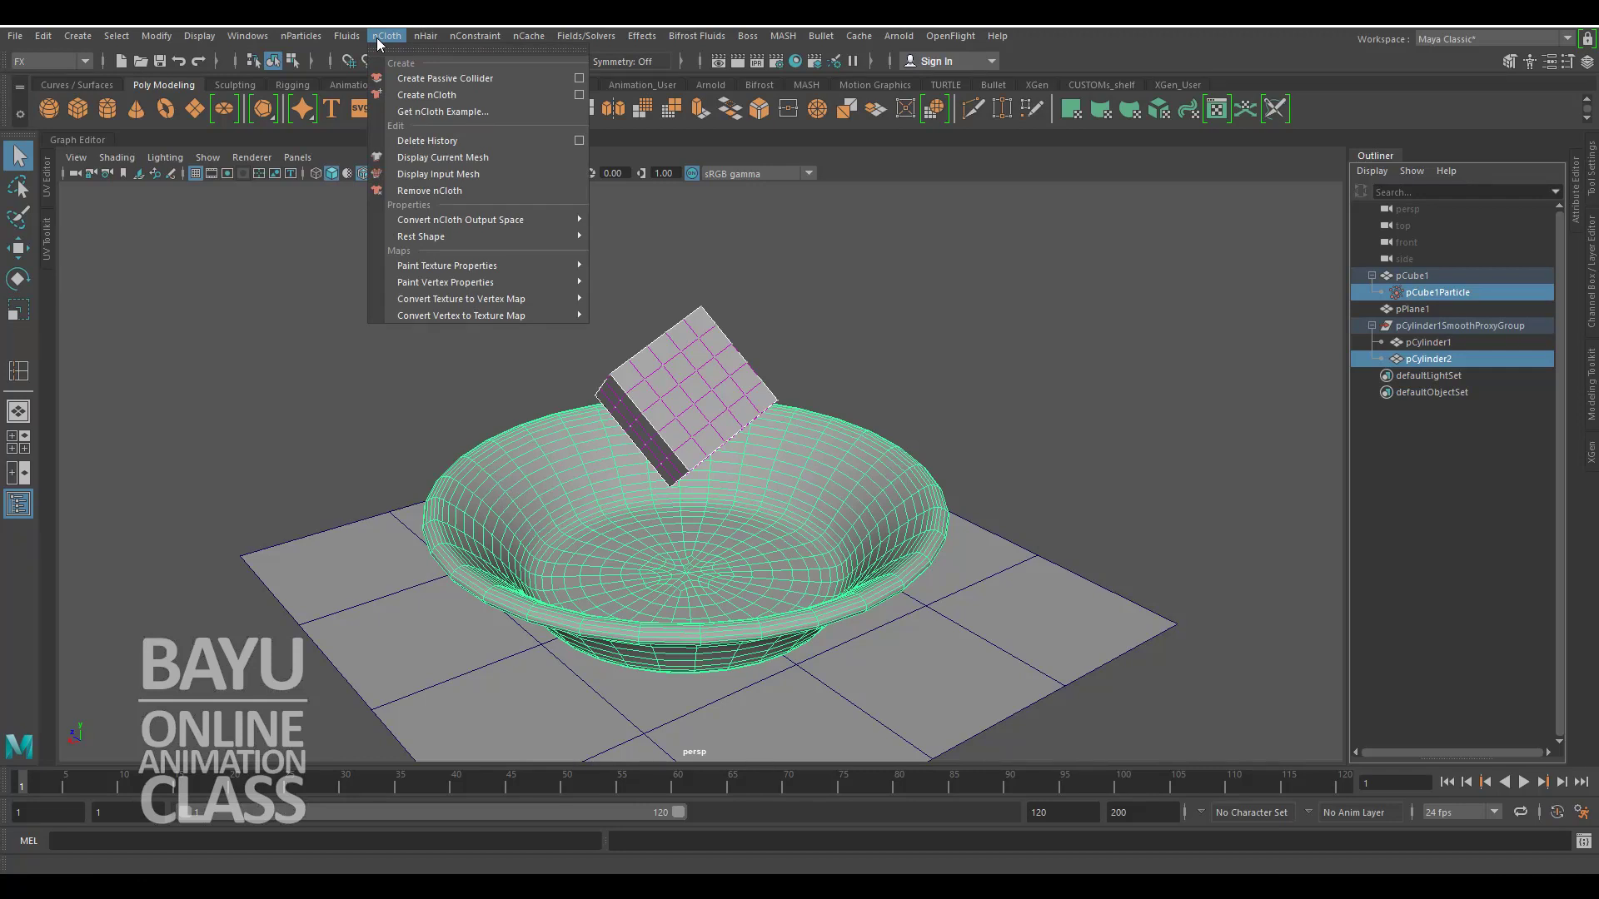
click(943, 374)
click(999, 465)
click(294, 38)
click(1434, 360)
ctrl+click(1443, 290)
click(301, 35)
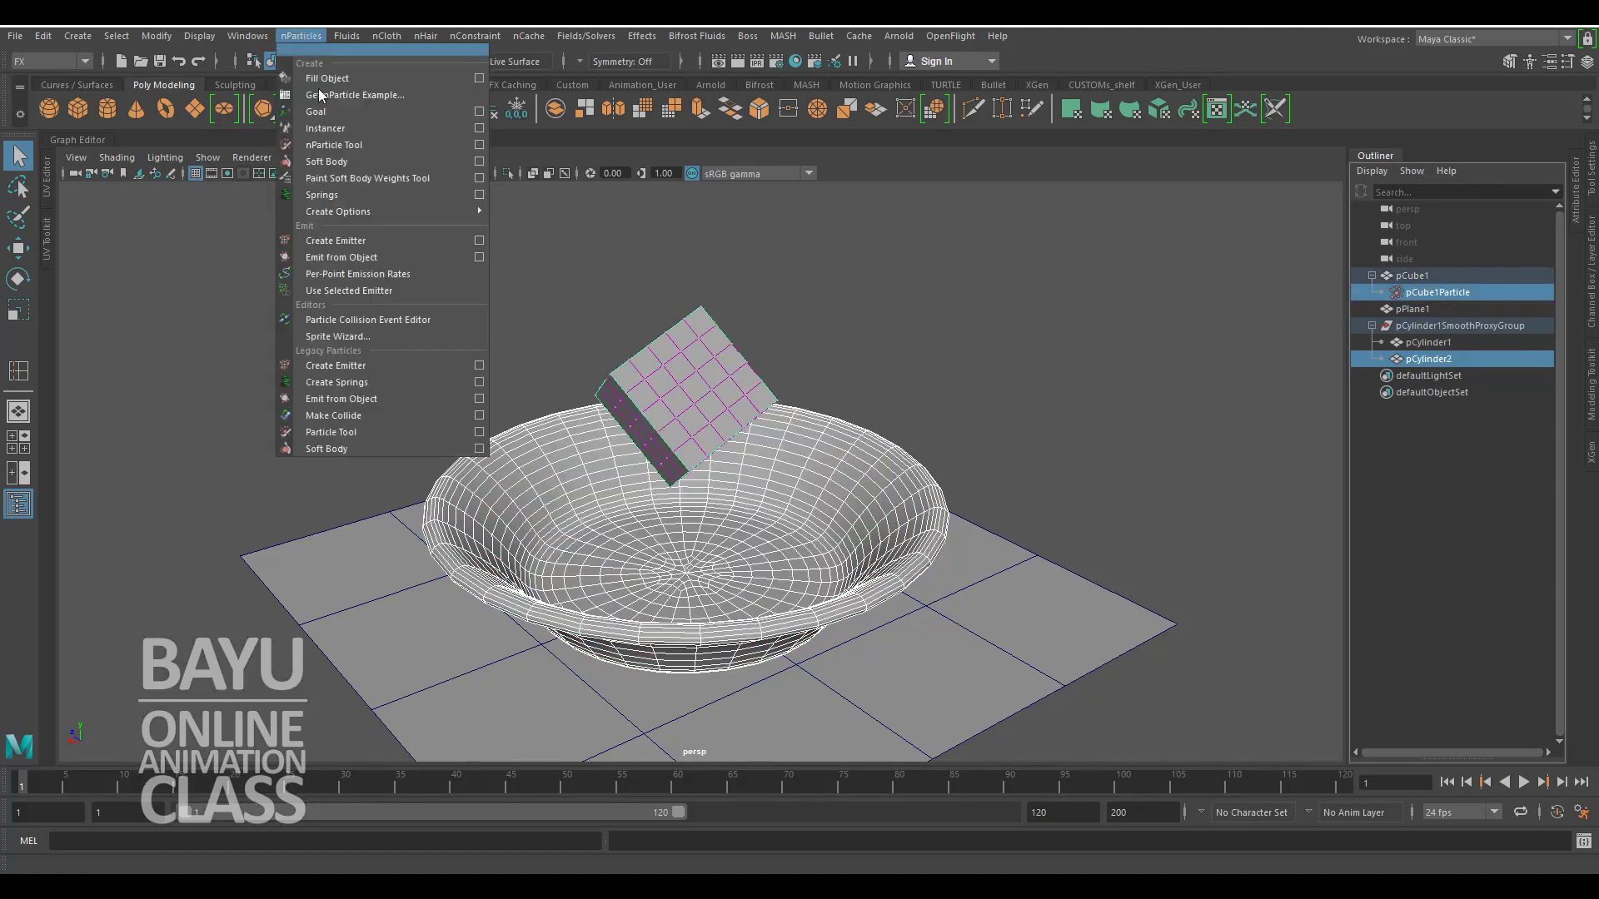
click(342, 418)
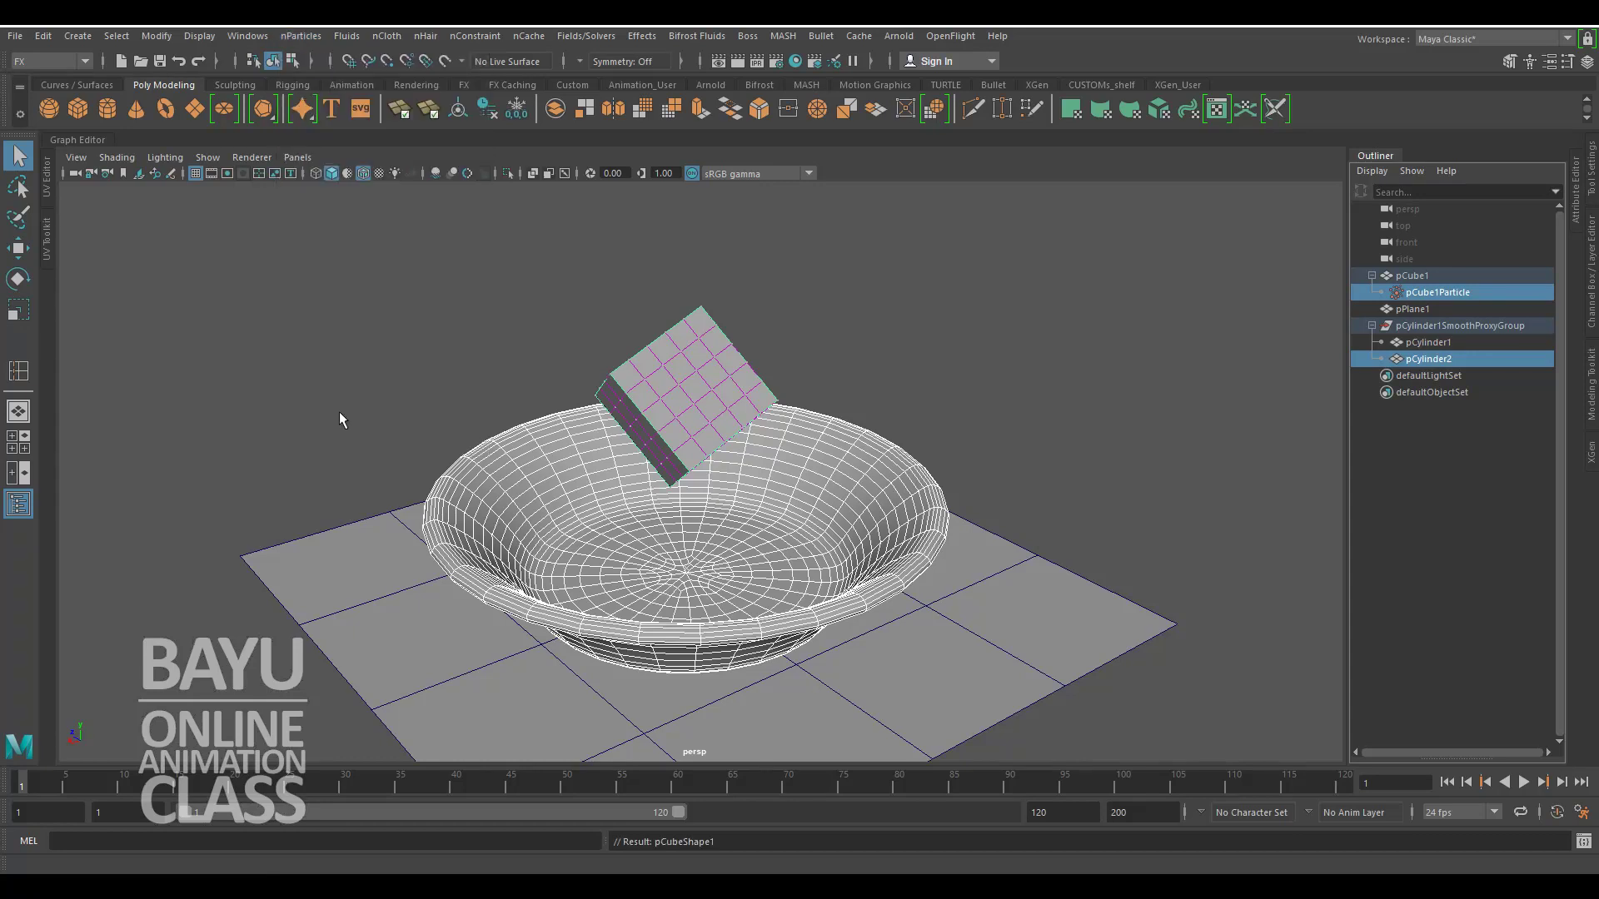
click(1092, 503)
Step: Test-play the timeline, then add a gravity field (gravityField1) to pCube1Particle
click(1524, 783)
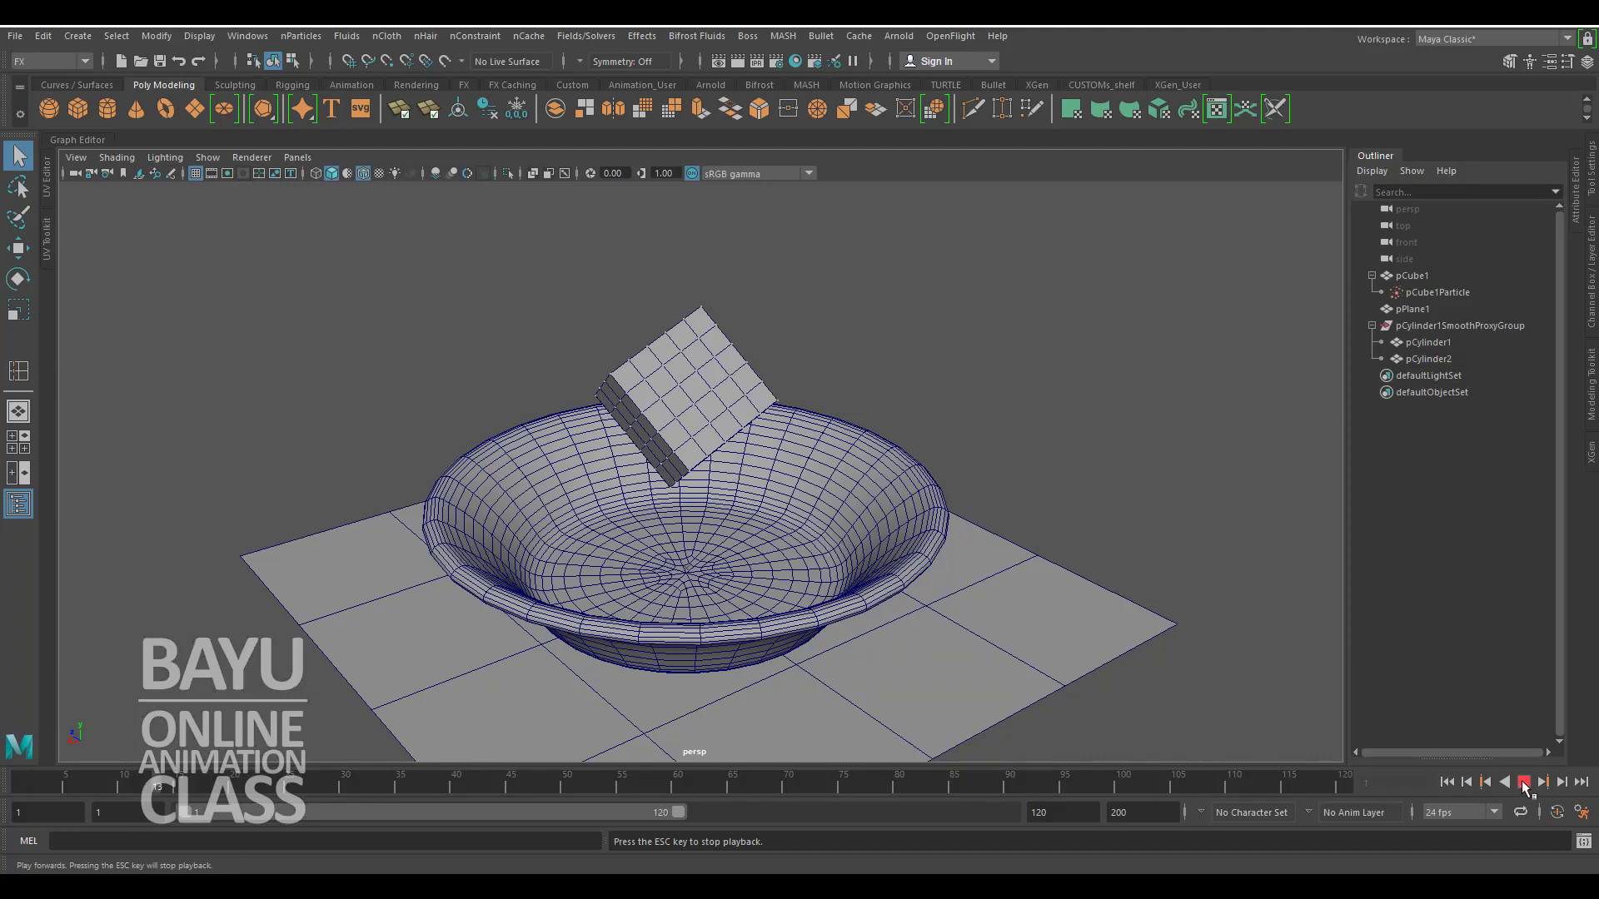
click(1524, 783)
click(1447, 782)
click(1435, 292)
click(572, 35)
click(640, 111)
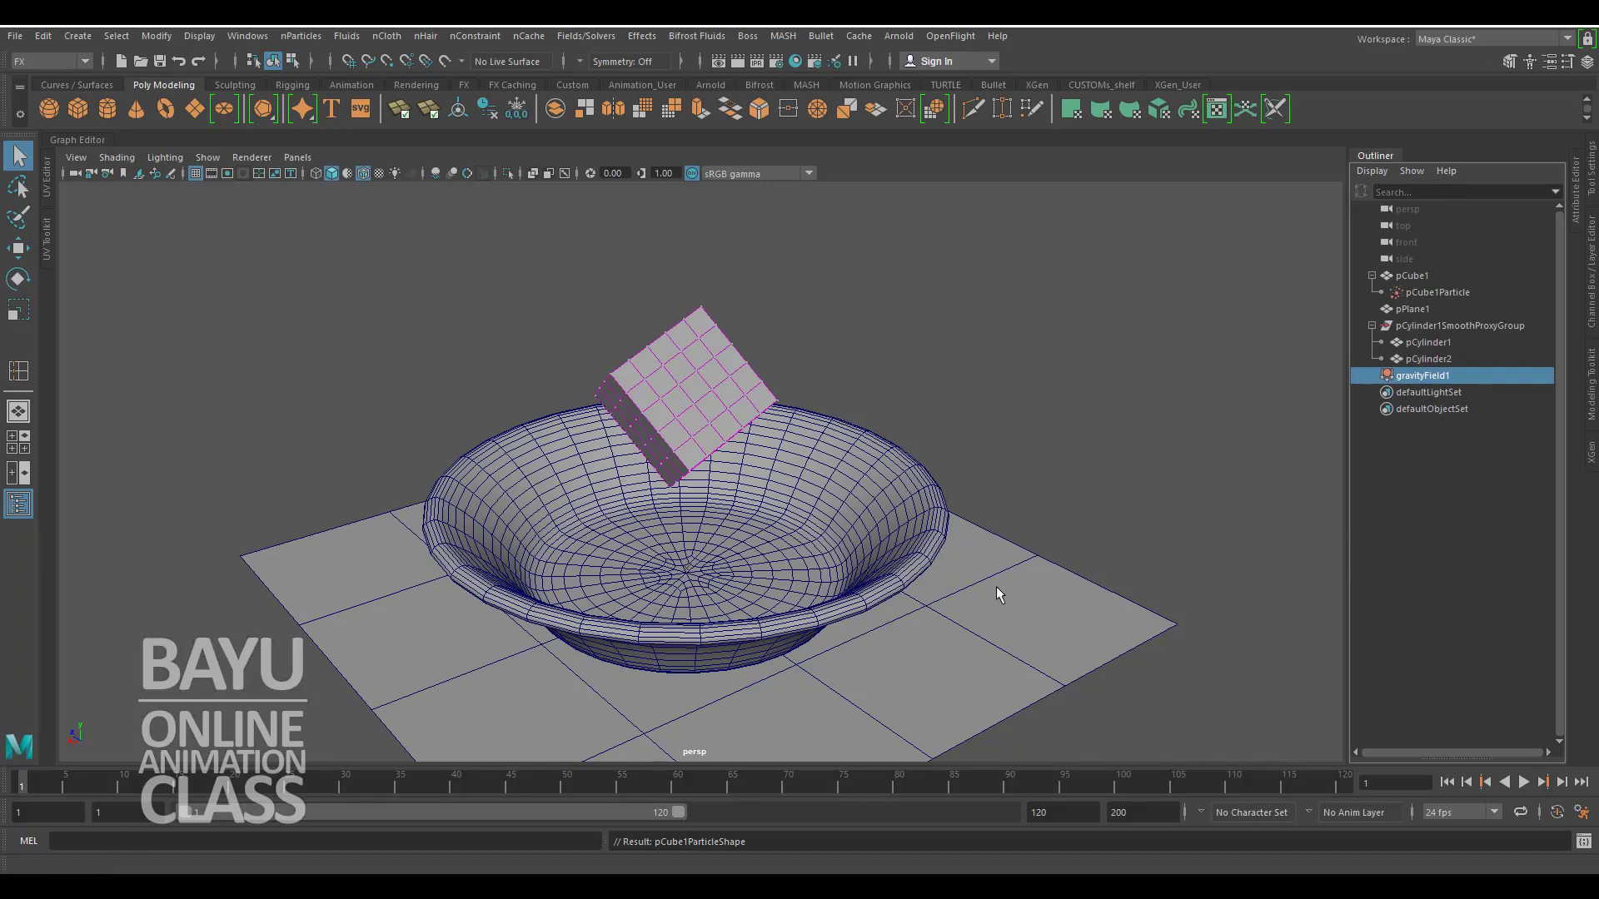
Step: Play back the cube's fall, rewind to frame 1, and select the bowl pCylinder2
click(1527, 783)
click(1529, 782)
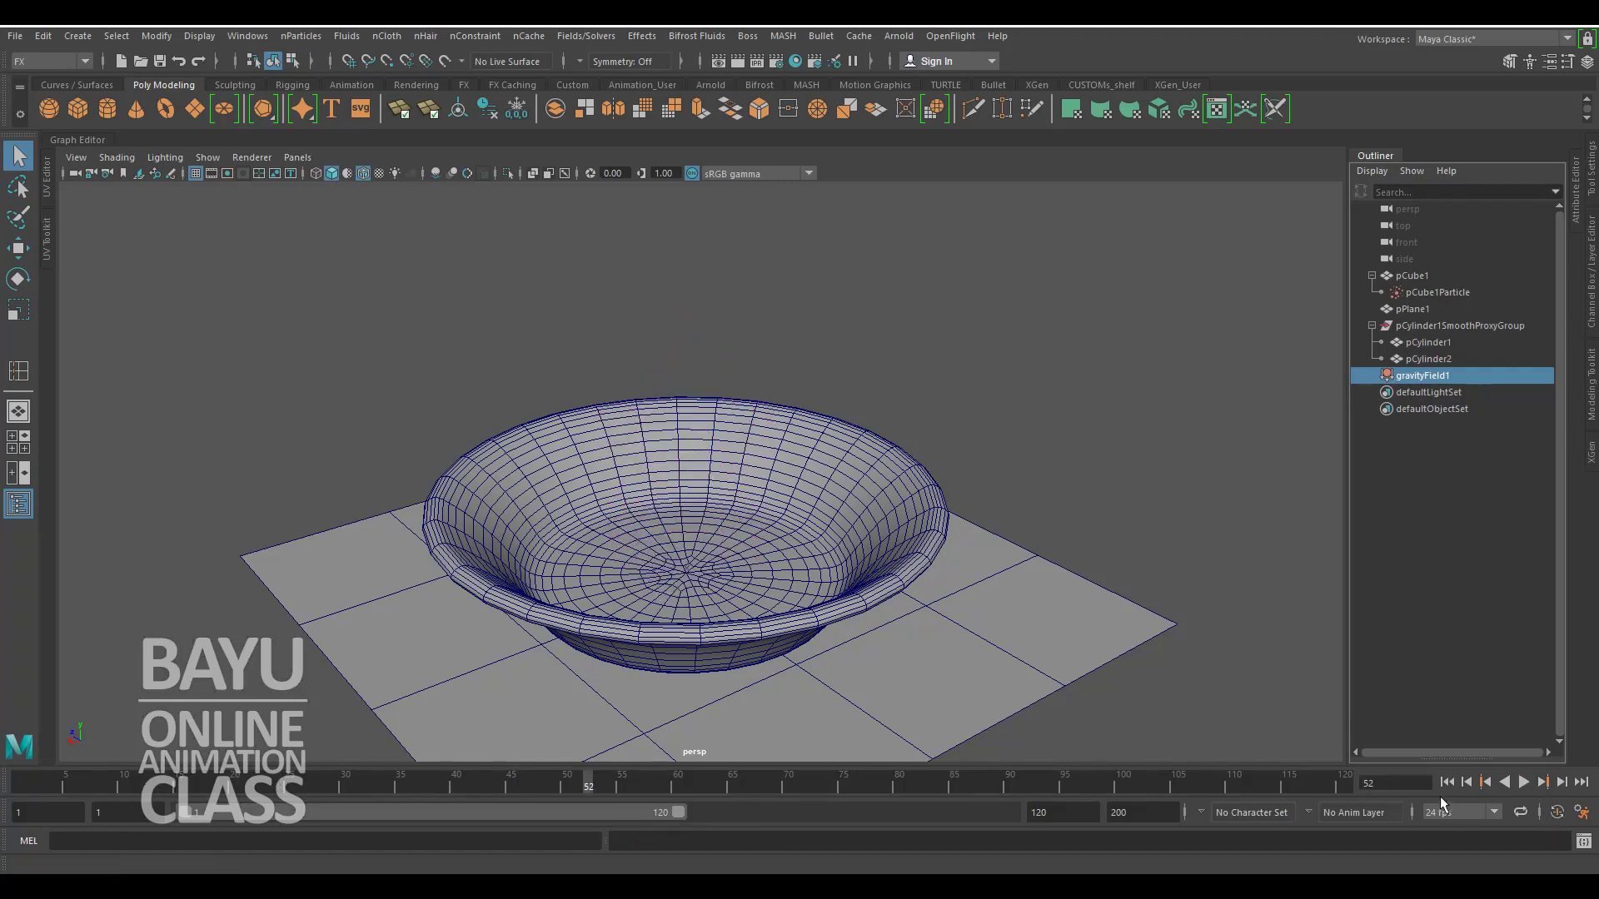
click(1449, 783)
click(1010, 444)
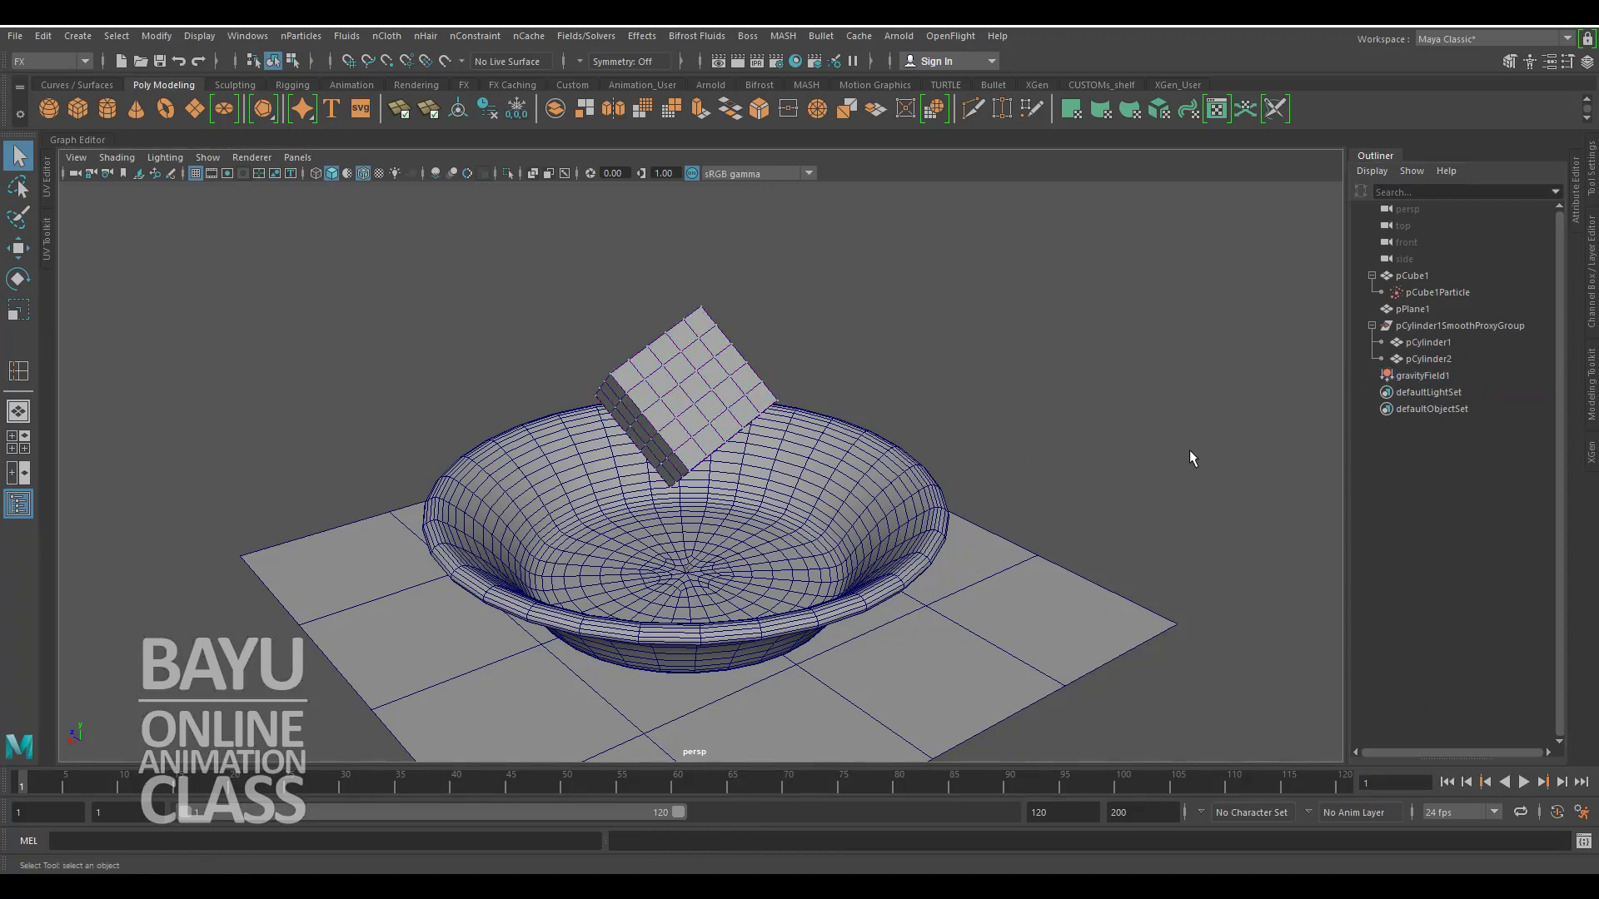
click(887, 474)
click(383, 38)
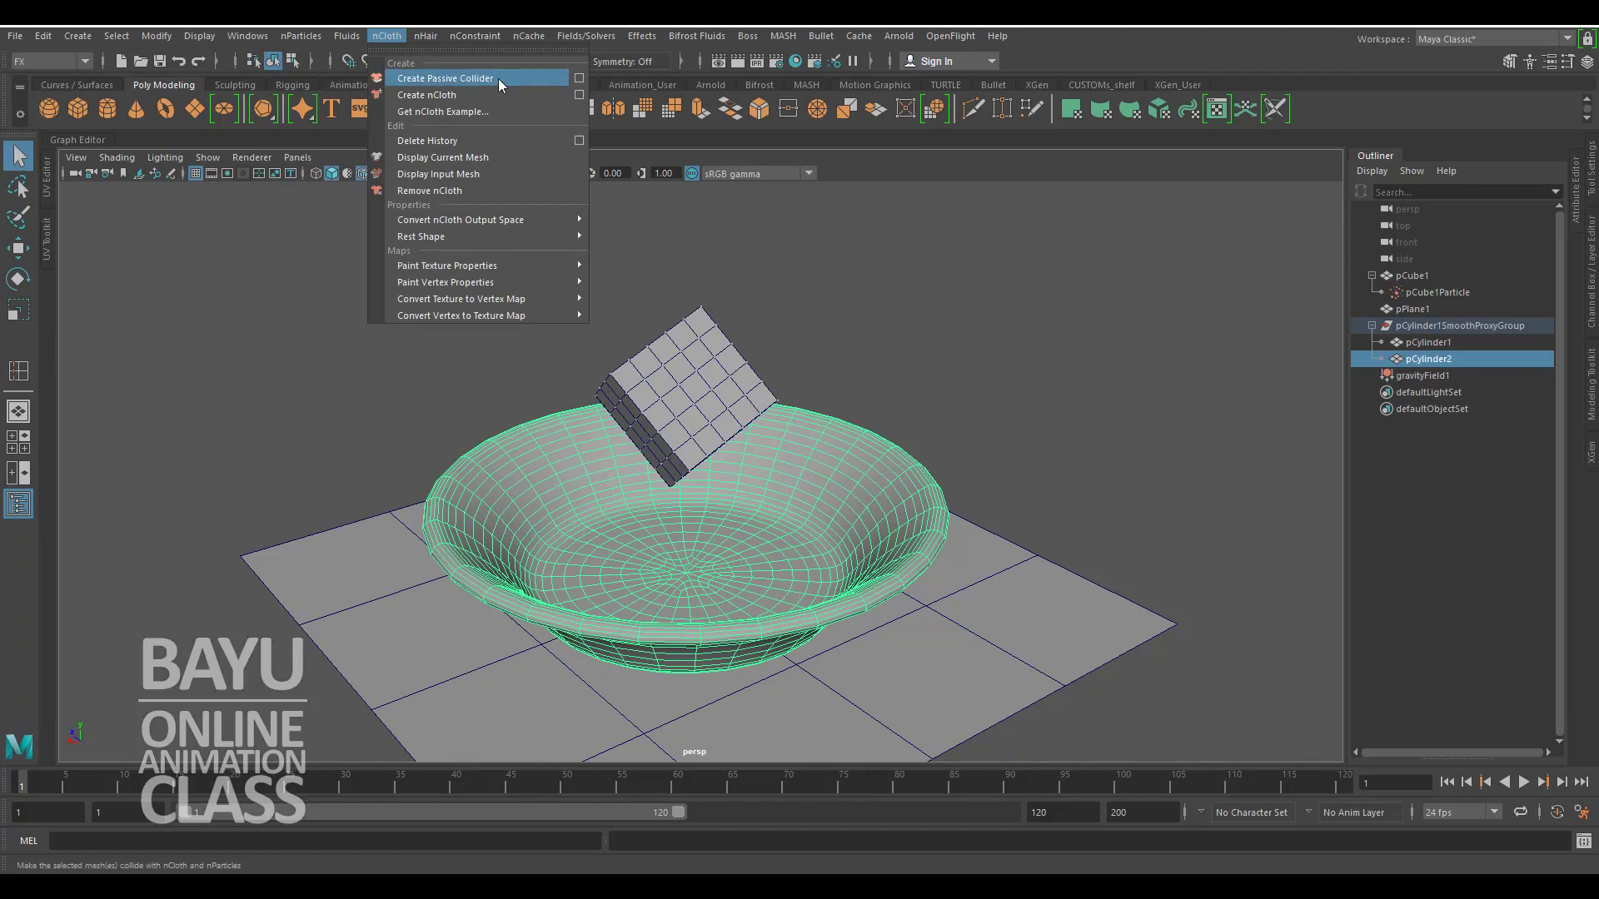
Step: Make pCylinder2 a passive collider (nRigid1, nucleus1), test-play, then select pCube1Particle and the bowl
click(499, 78)
click(1522, 782)
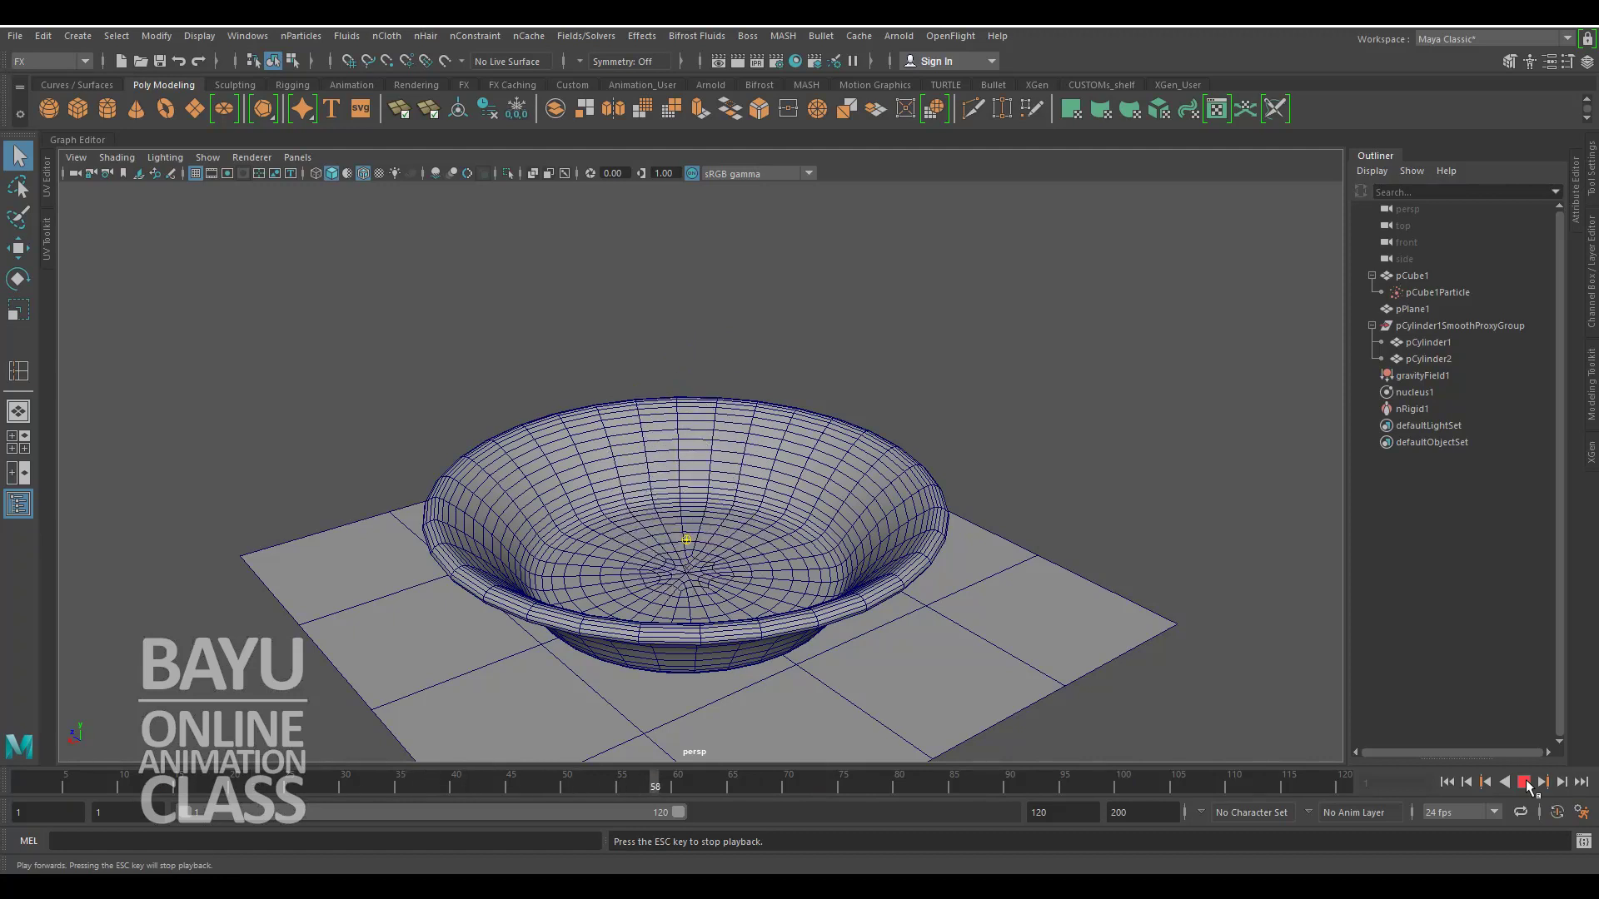
click(1525, 782)
click(1447, 783)
click(1432, 291)
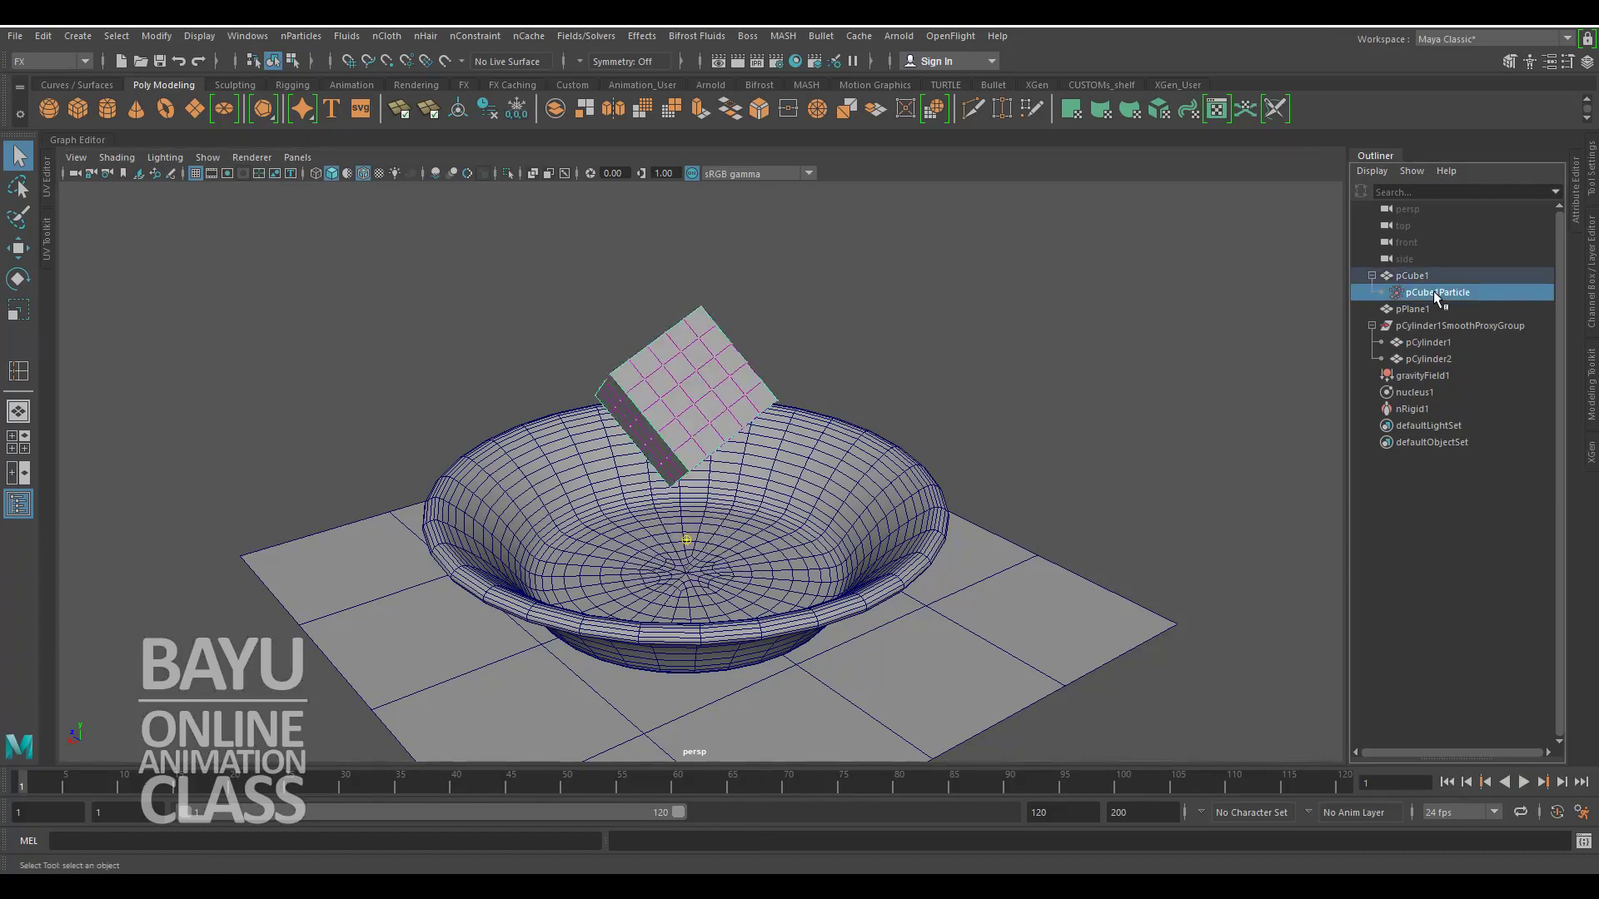
ctrl+click(1437, 359)
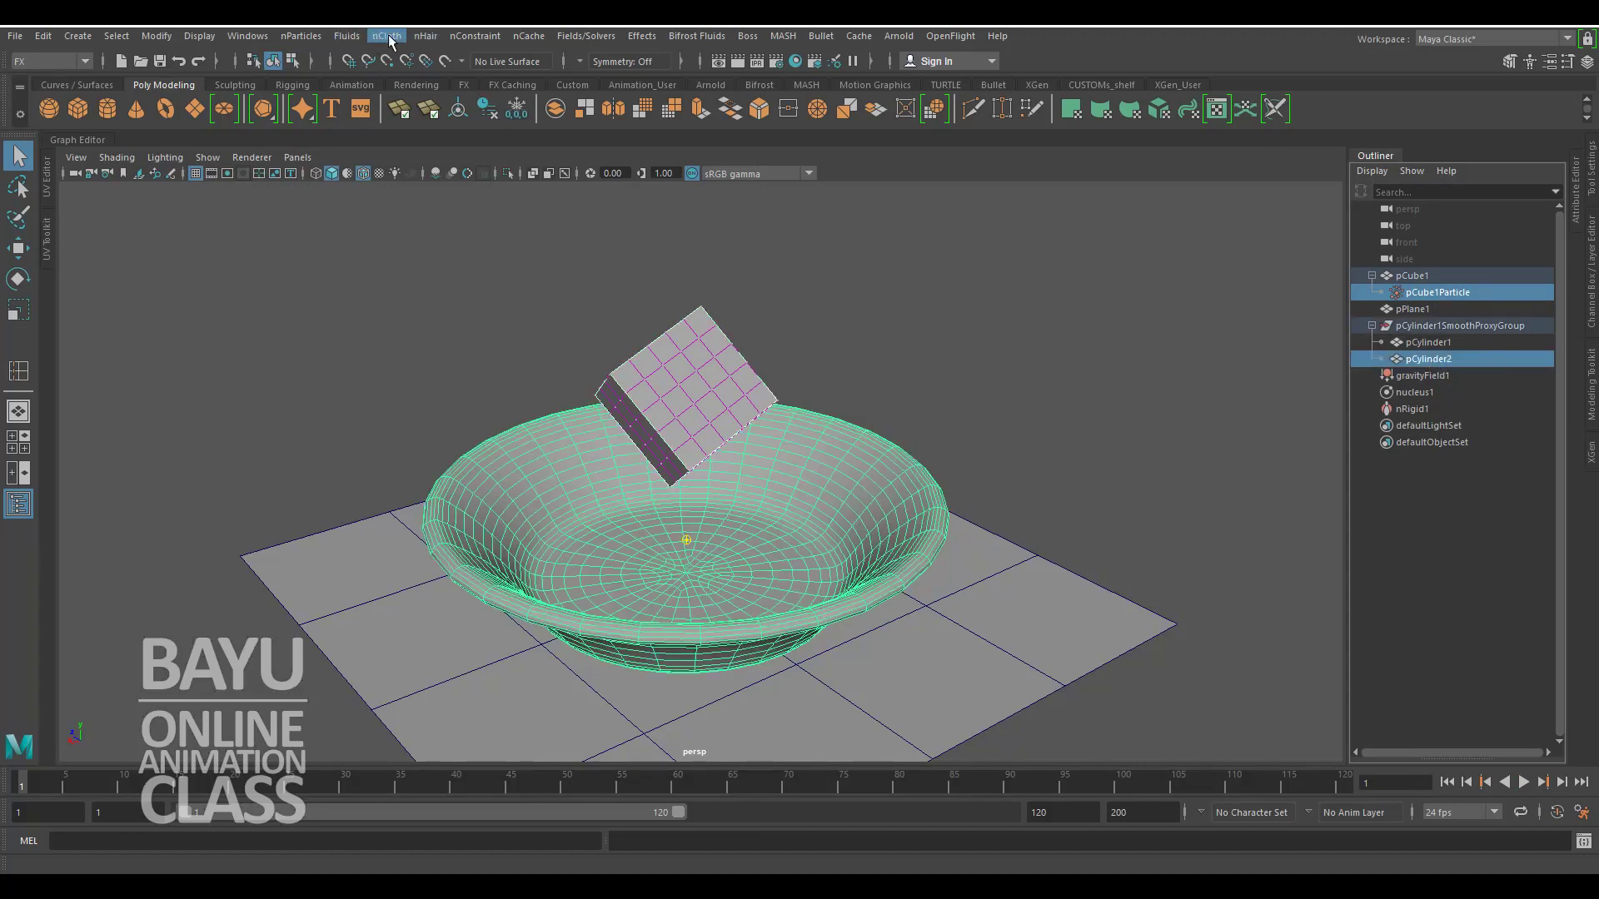
click(307, 39)
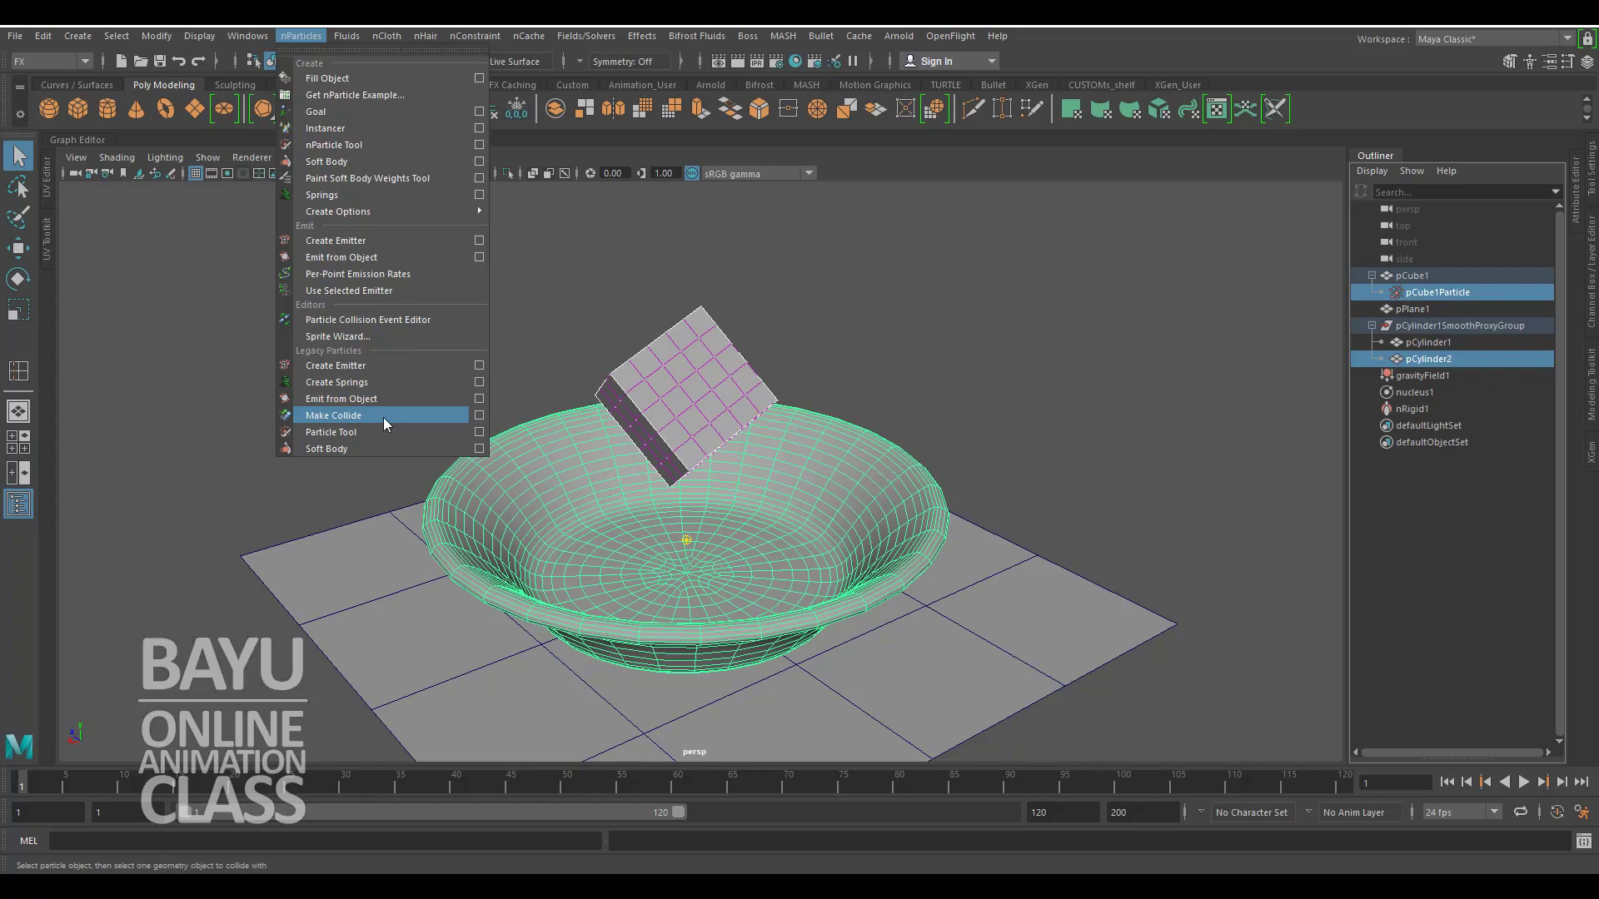
Step: Apply Make Collide to the particles and bowl, play until the cube lands, then rewind
click(384, 417)
click(1524, 783)
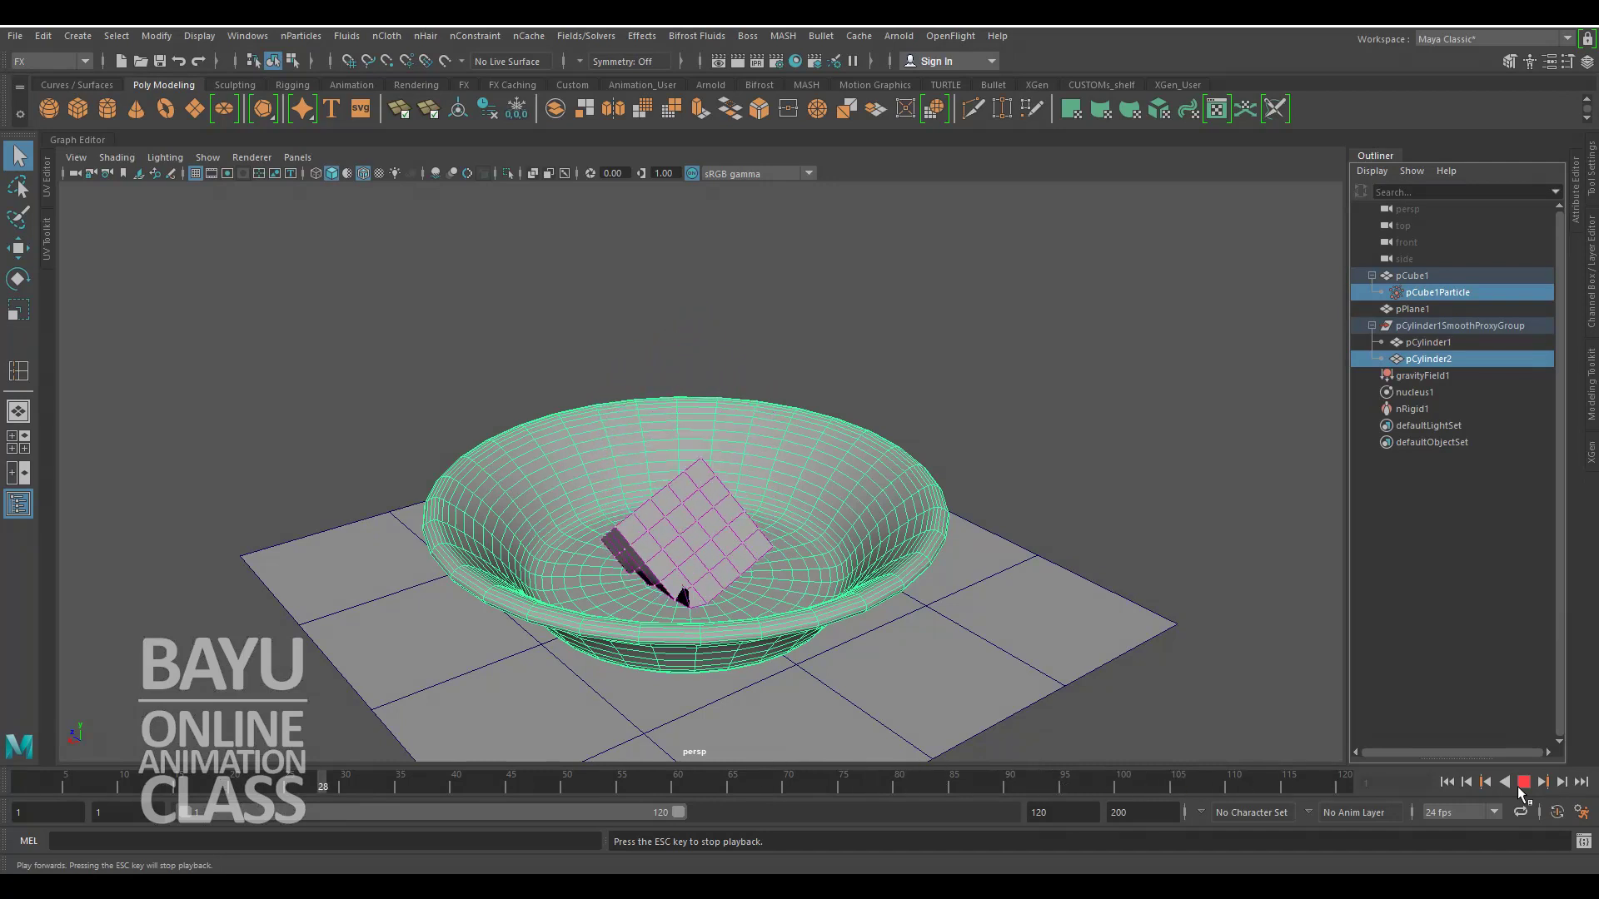
click(1522, 783)
click(1449, 784)
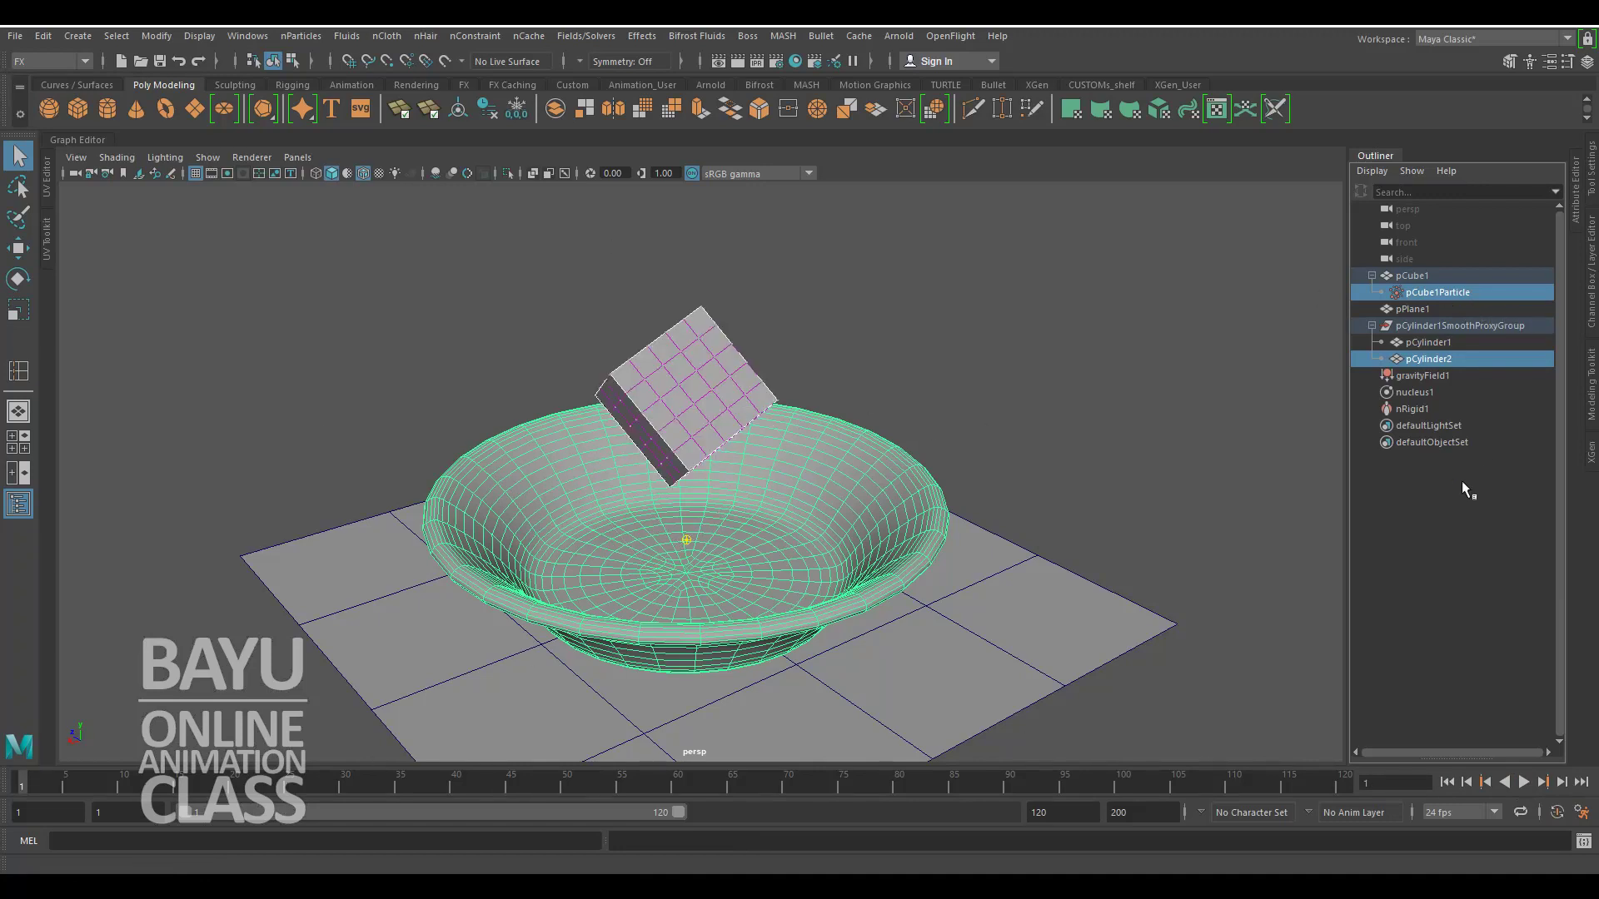
Step: Add springs (spring1) to pCube1Particle and display their stiffness 1 and damping 0.2
click(1426, 512)
click(1440, 291)
click(297, 38)
click(359, 385)
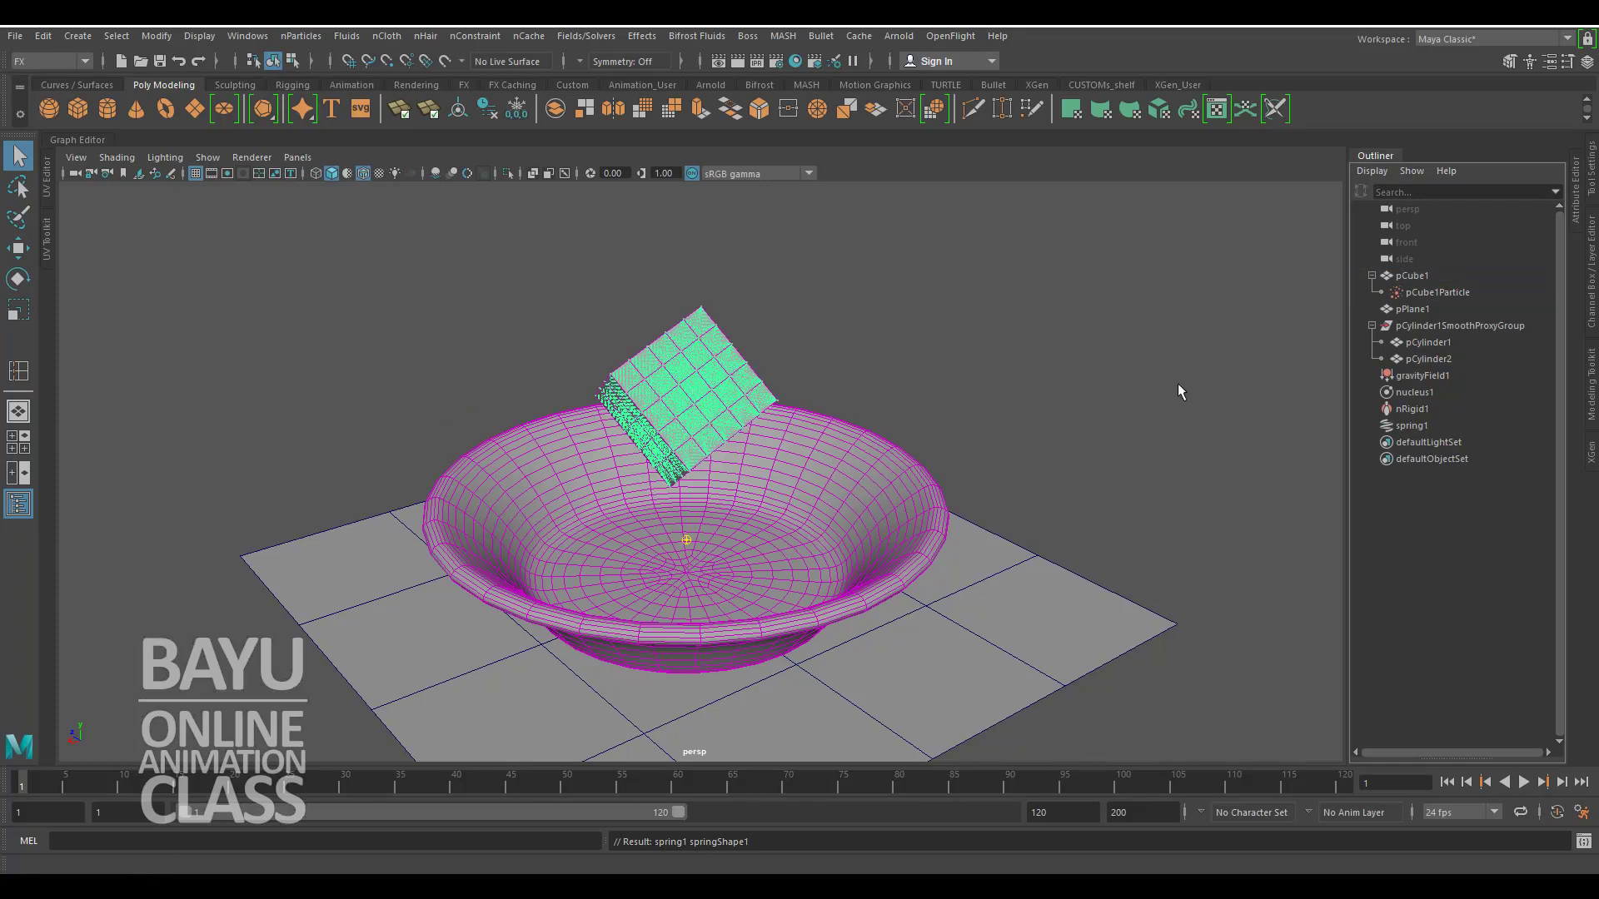
click(1593, 300)
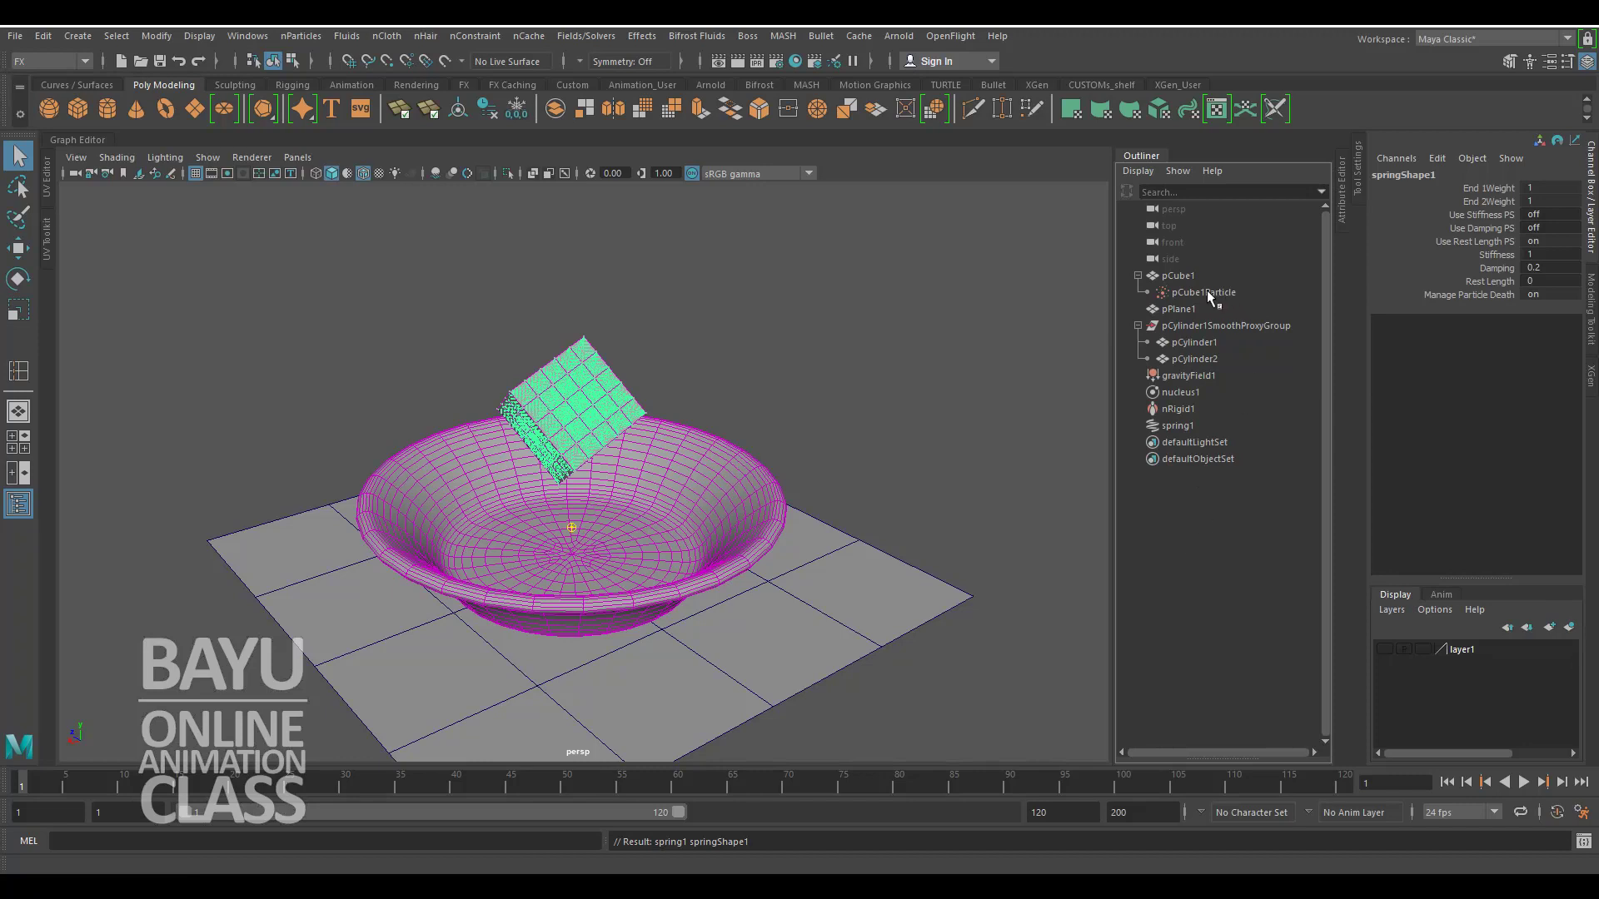
Step: Move spring1 onto a new display layer2 and hide that layer
click(1181, 426)
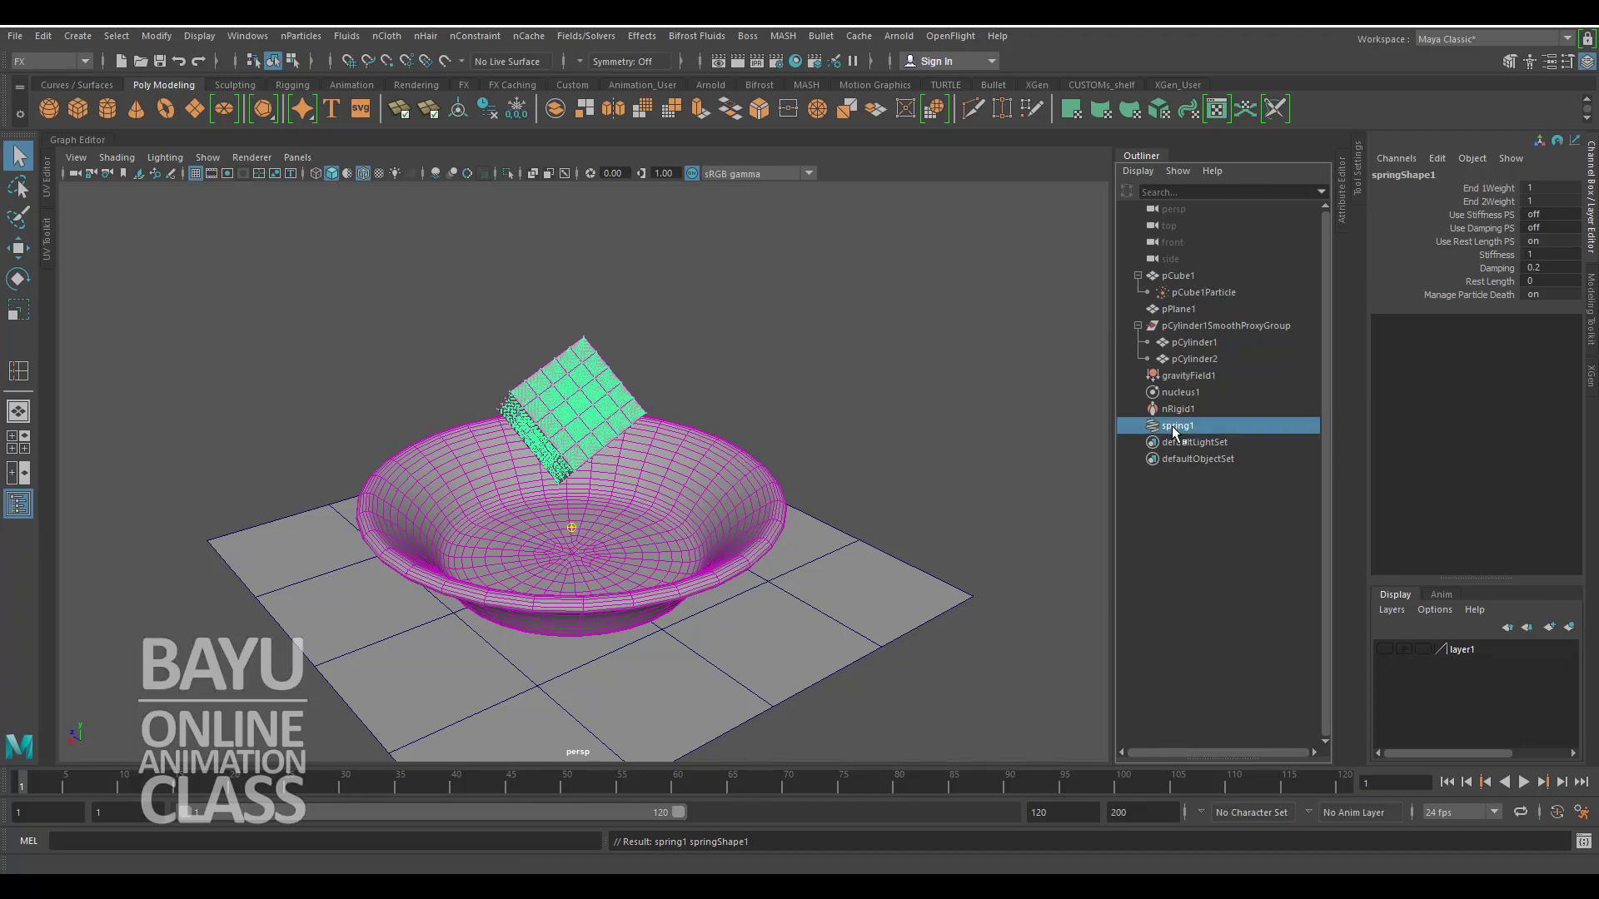
click(1571, 628)
click(1385, 650)
Step: Play the simulation without visible springs, then stop and rewind to frame 1
click(1523, 784)
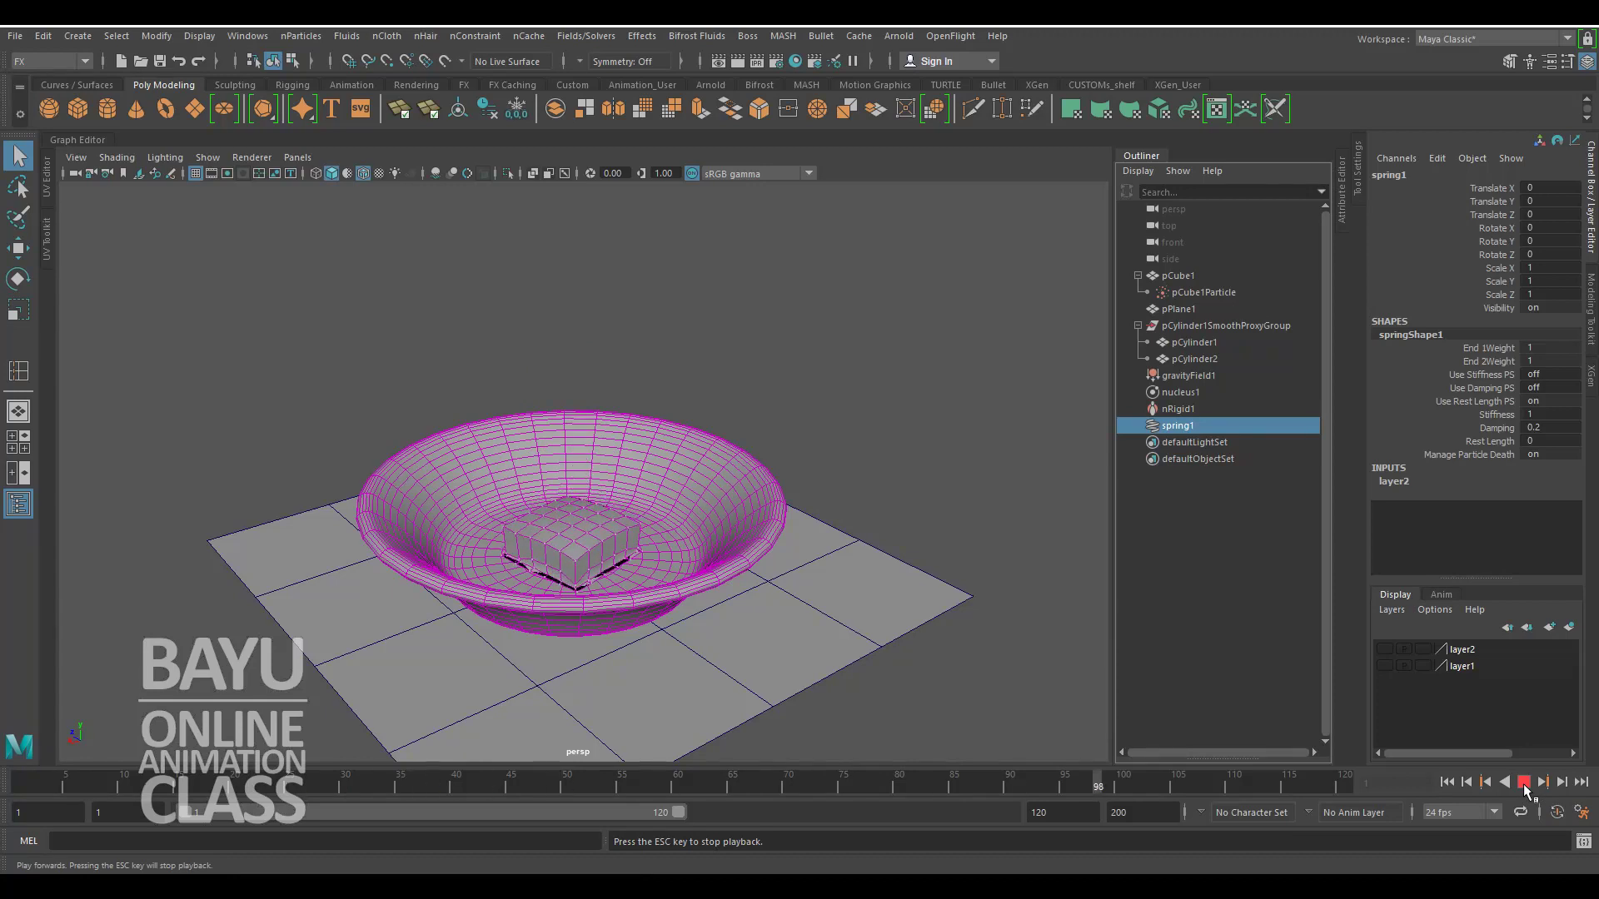
click(1525, 784)
click(1468, 783)
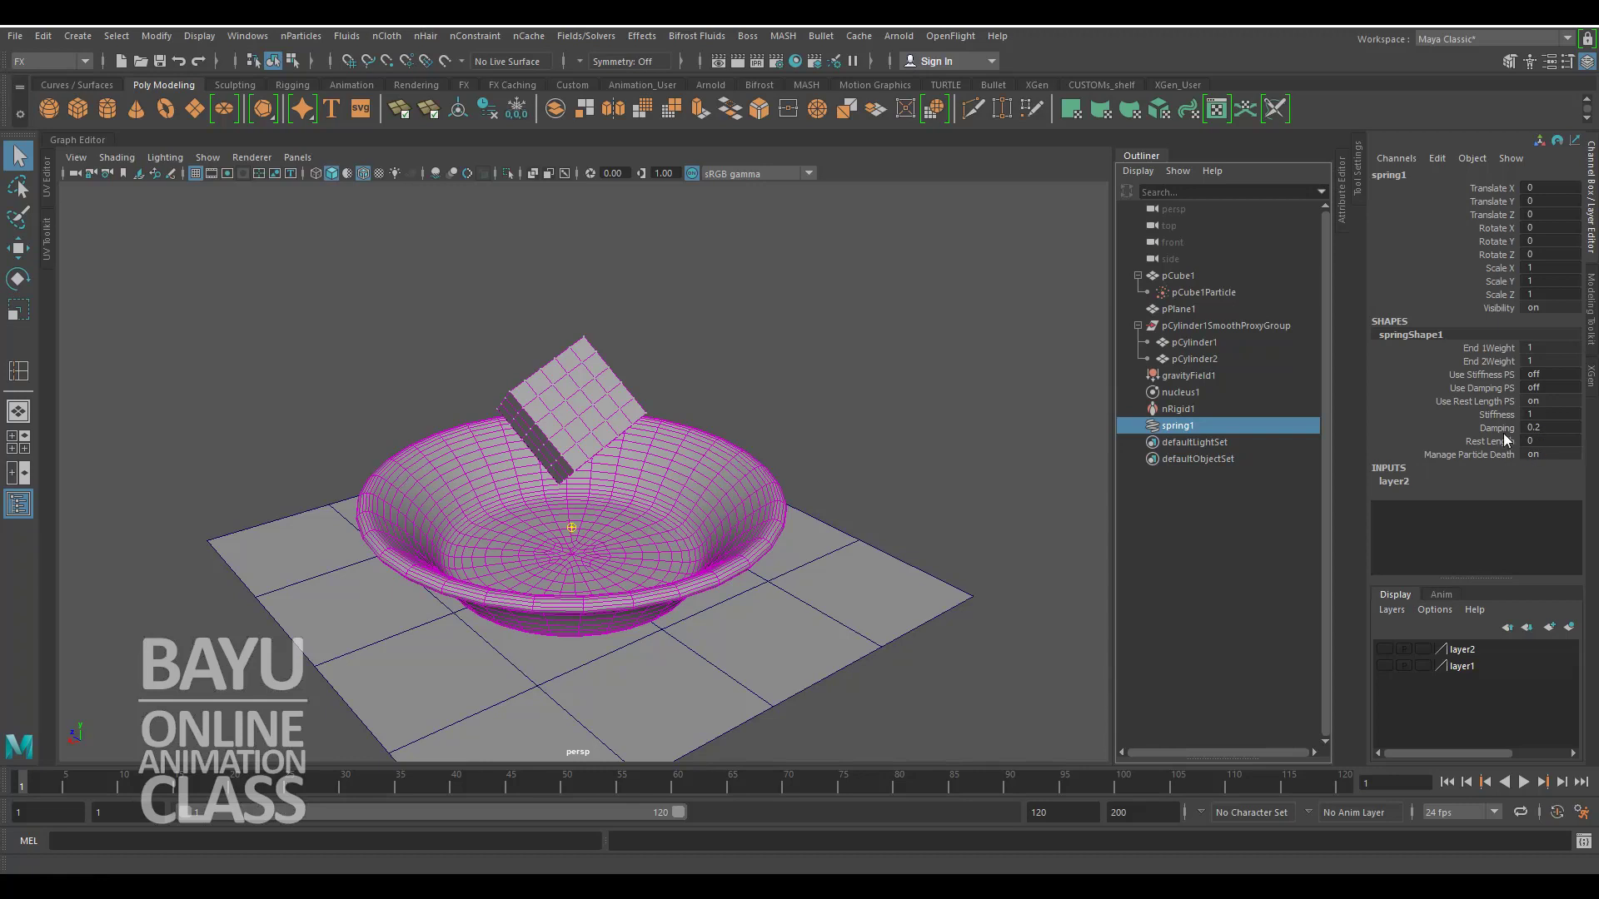
Step: Set spring1 Damping to 0.1 and test it with a playback, returning to start
double_click(1549, 428)
text(1)
key(Return)
click(1524, 782)
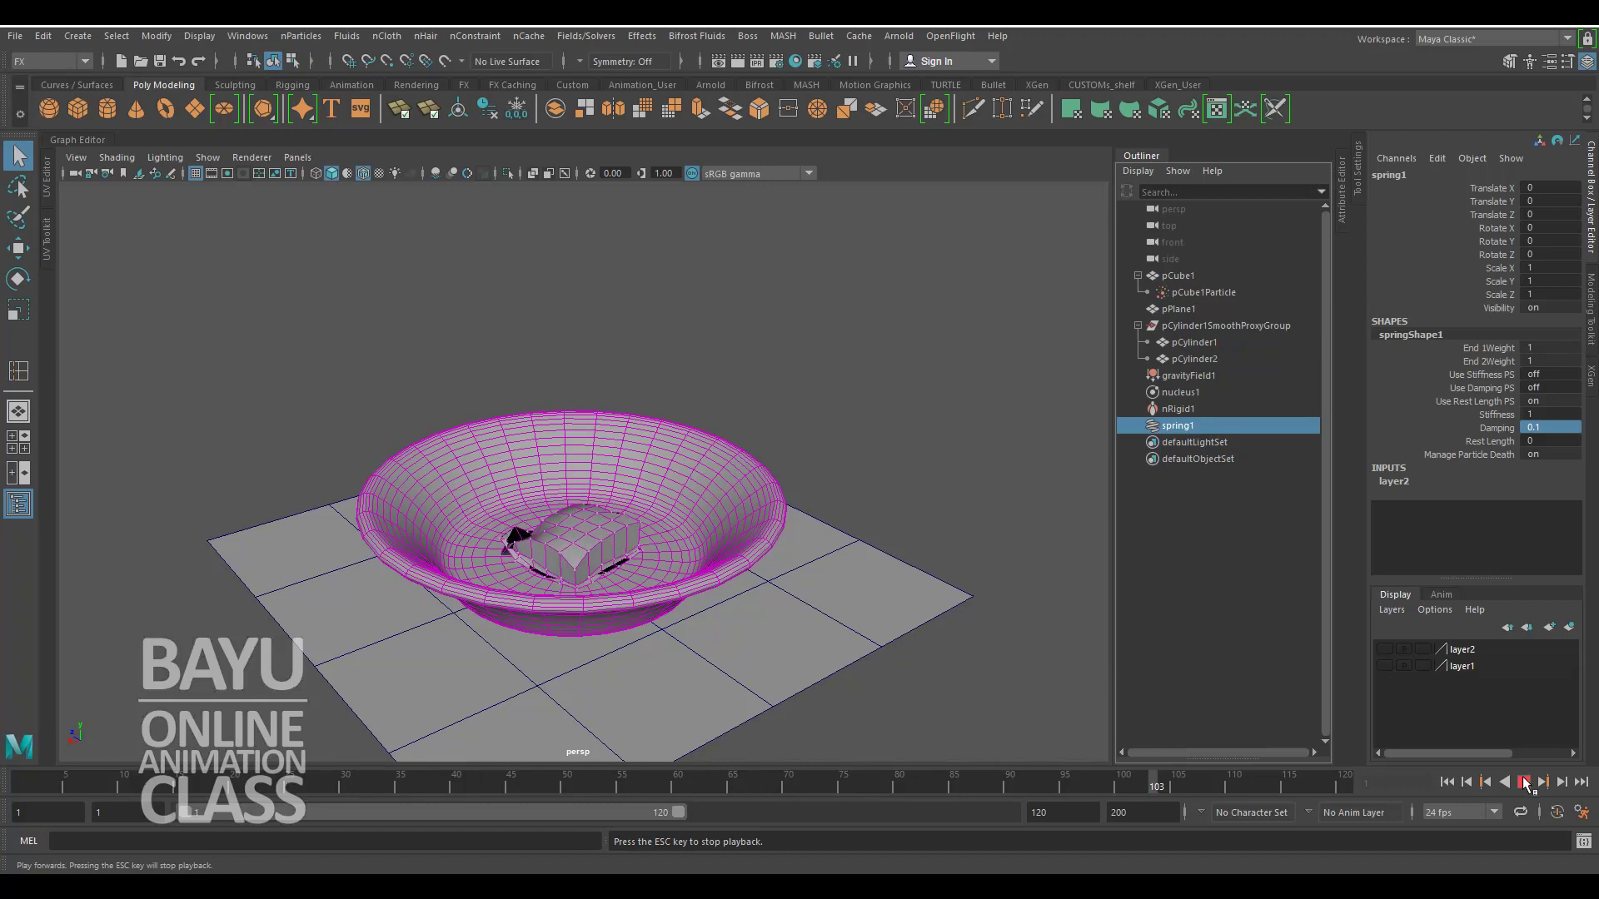
click(1447, 782)
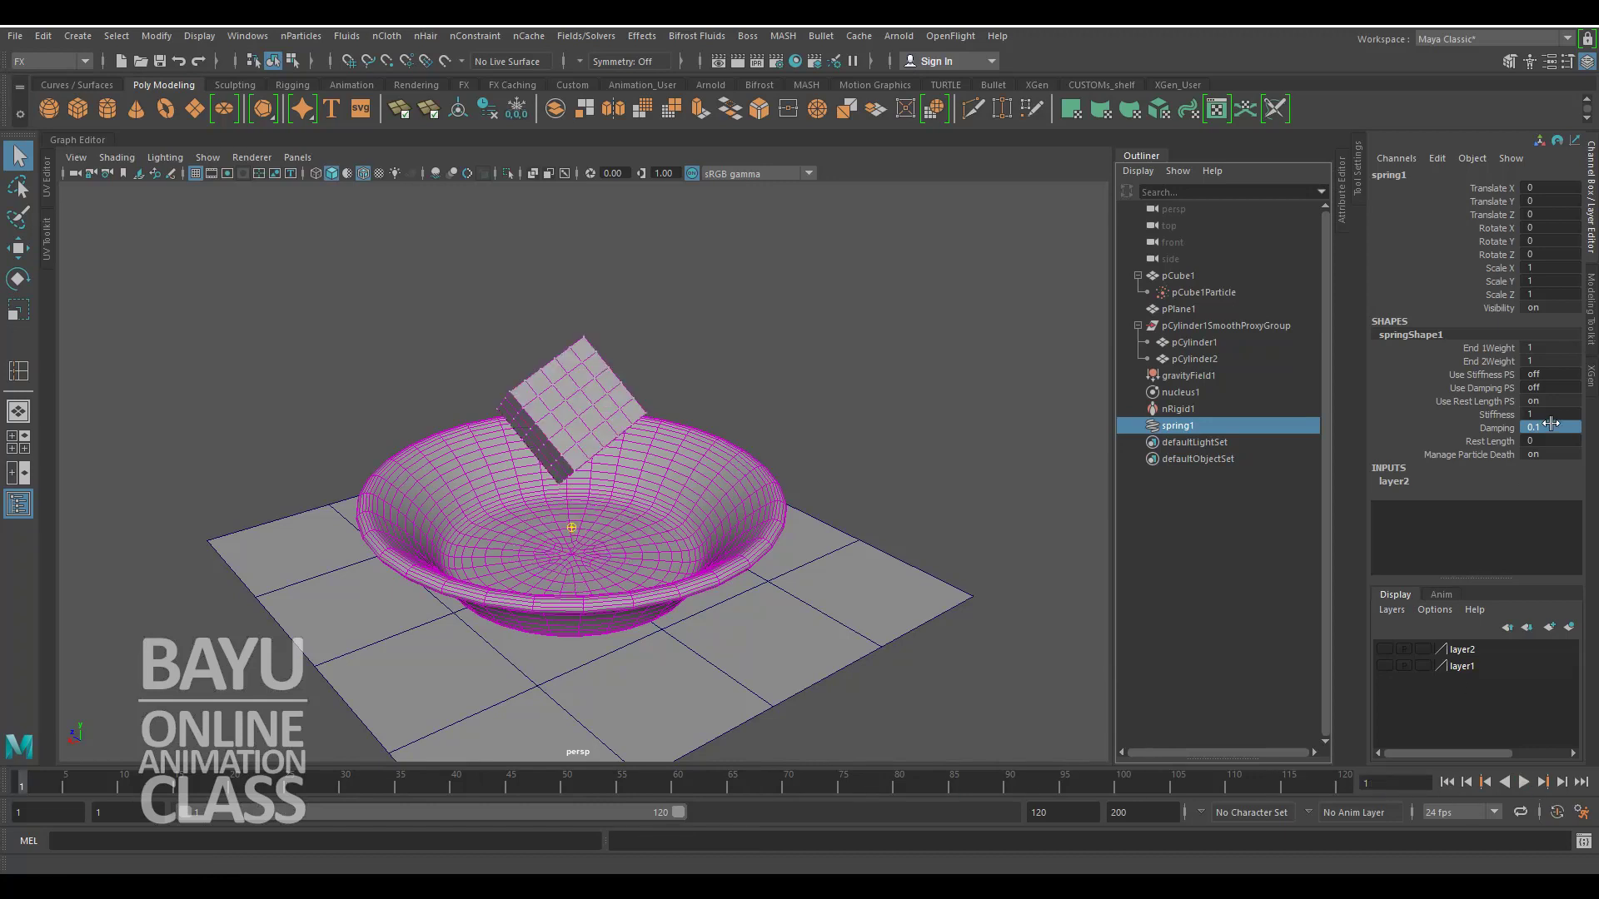
Step: Change spring1 Damping to 0.3, play the simulation, stop and rewind
click(1549, 427)
text(3)
key(Return)
click(1521, 784)
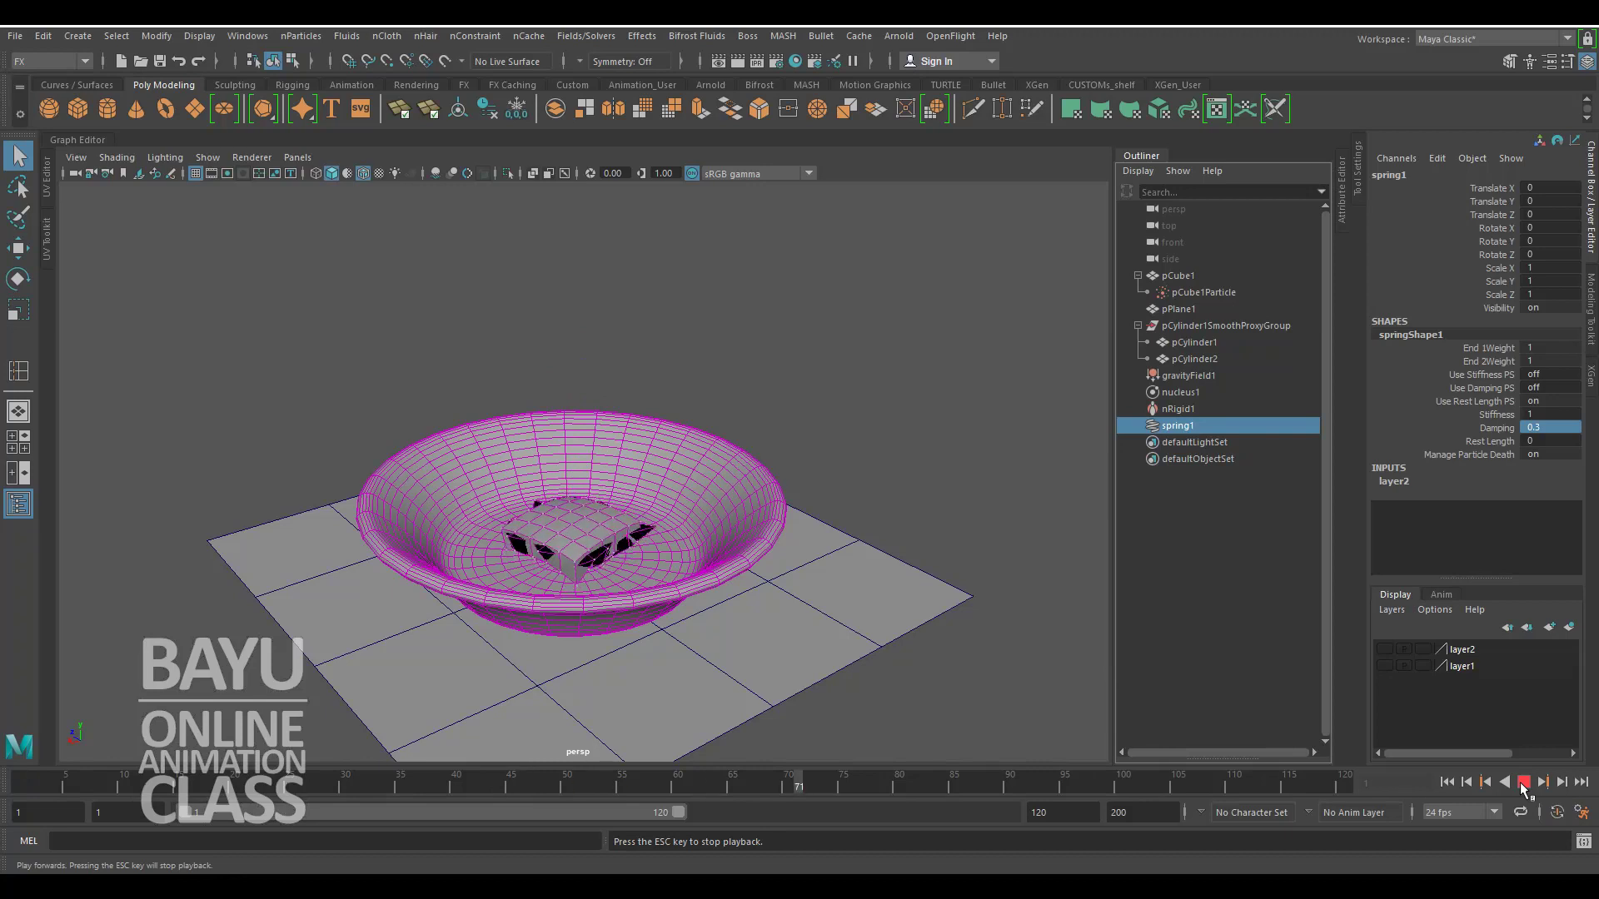
click(1524, 783)
click(1446, 782)
Step: Raise spring1 Damping to 0.4, test the playback, stop and rewind
drag(1549, 428, 1580, 427)
text(.4)
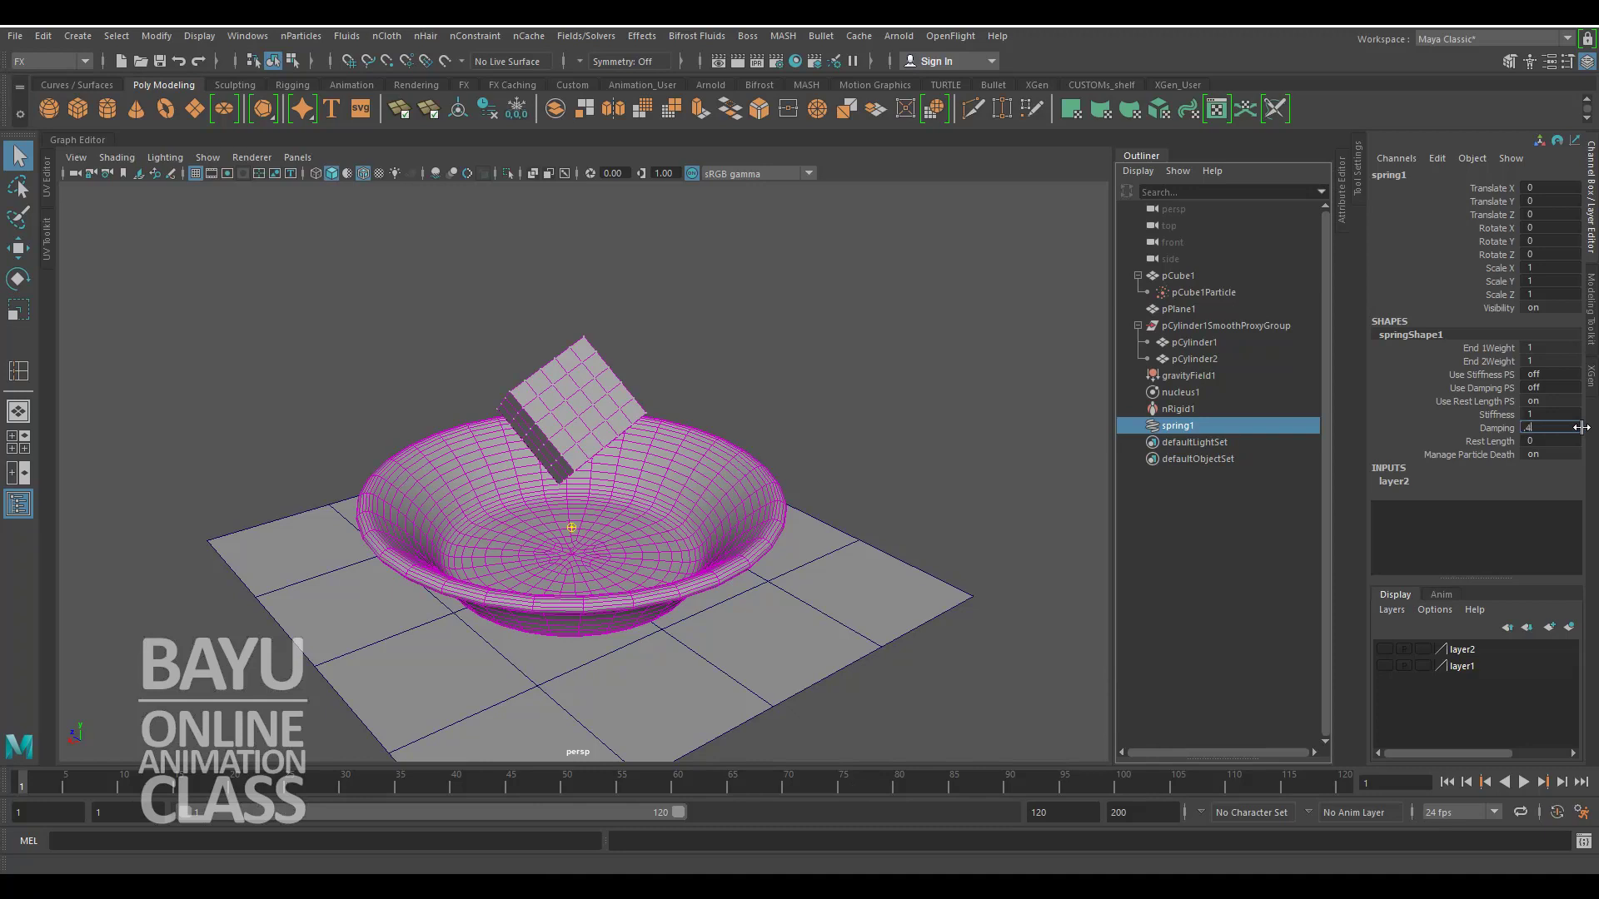
key(Return)
click(1523, 784)
click(1522, 782)
click(1445, 782)
Step: Set spring1 Stiffness to 0.5, test a playback, then rewind
double_click(1546, 413)
text(0.5)
key(Return)
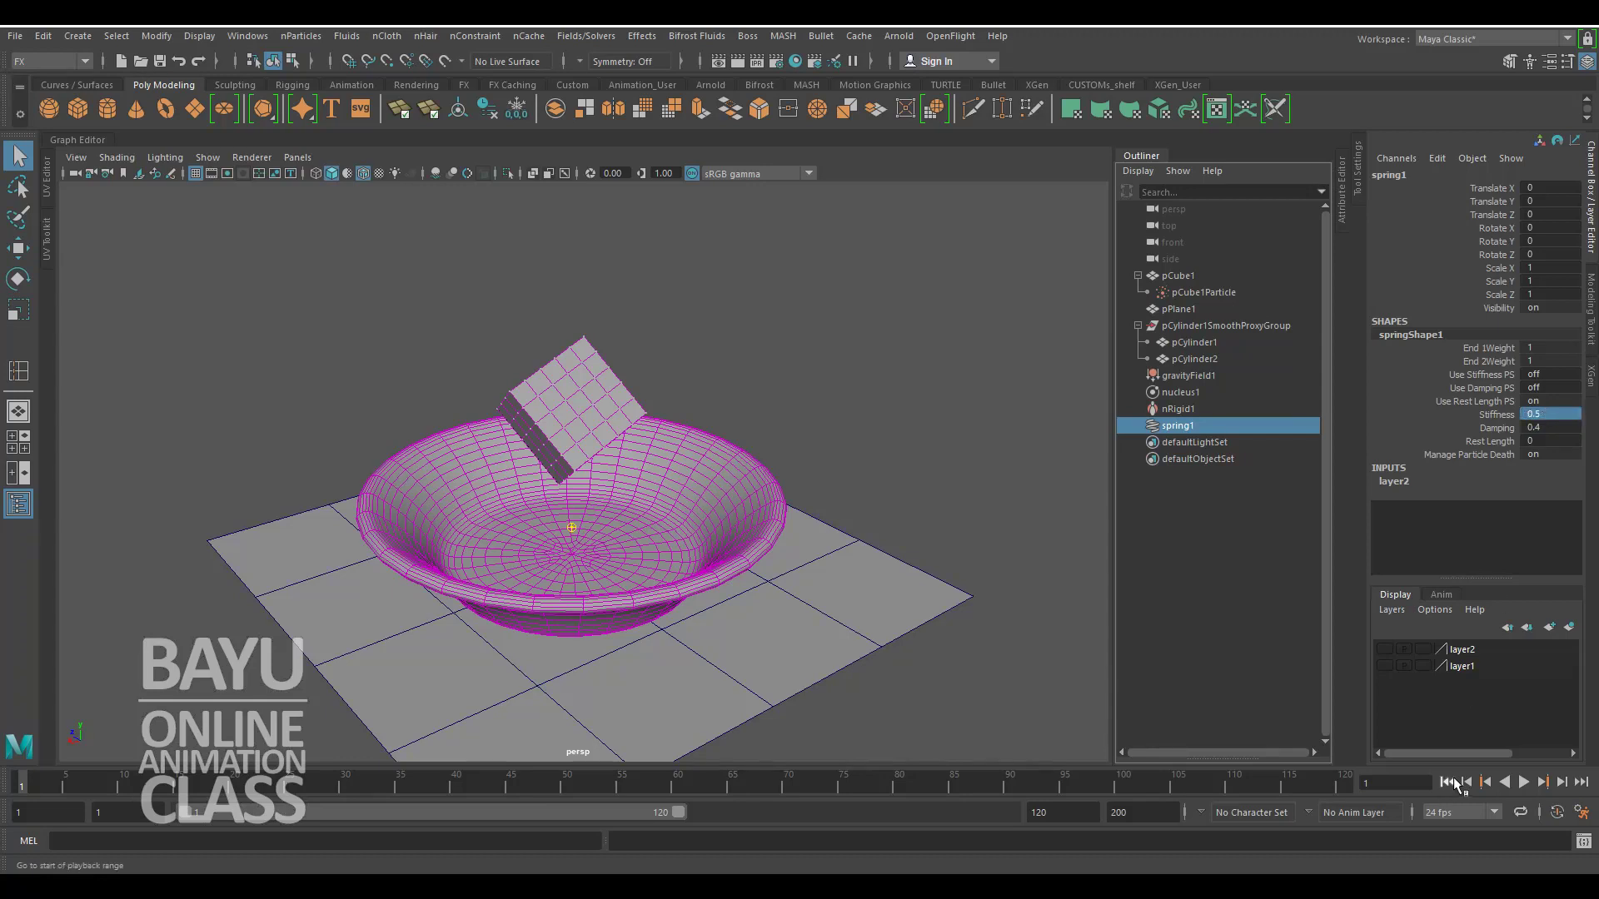
click(1523, 782)
click(1523, 782)
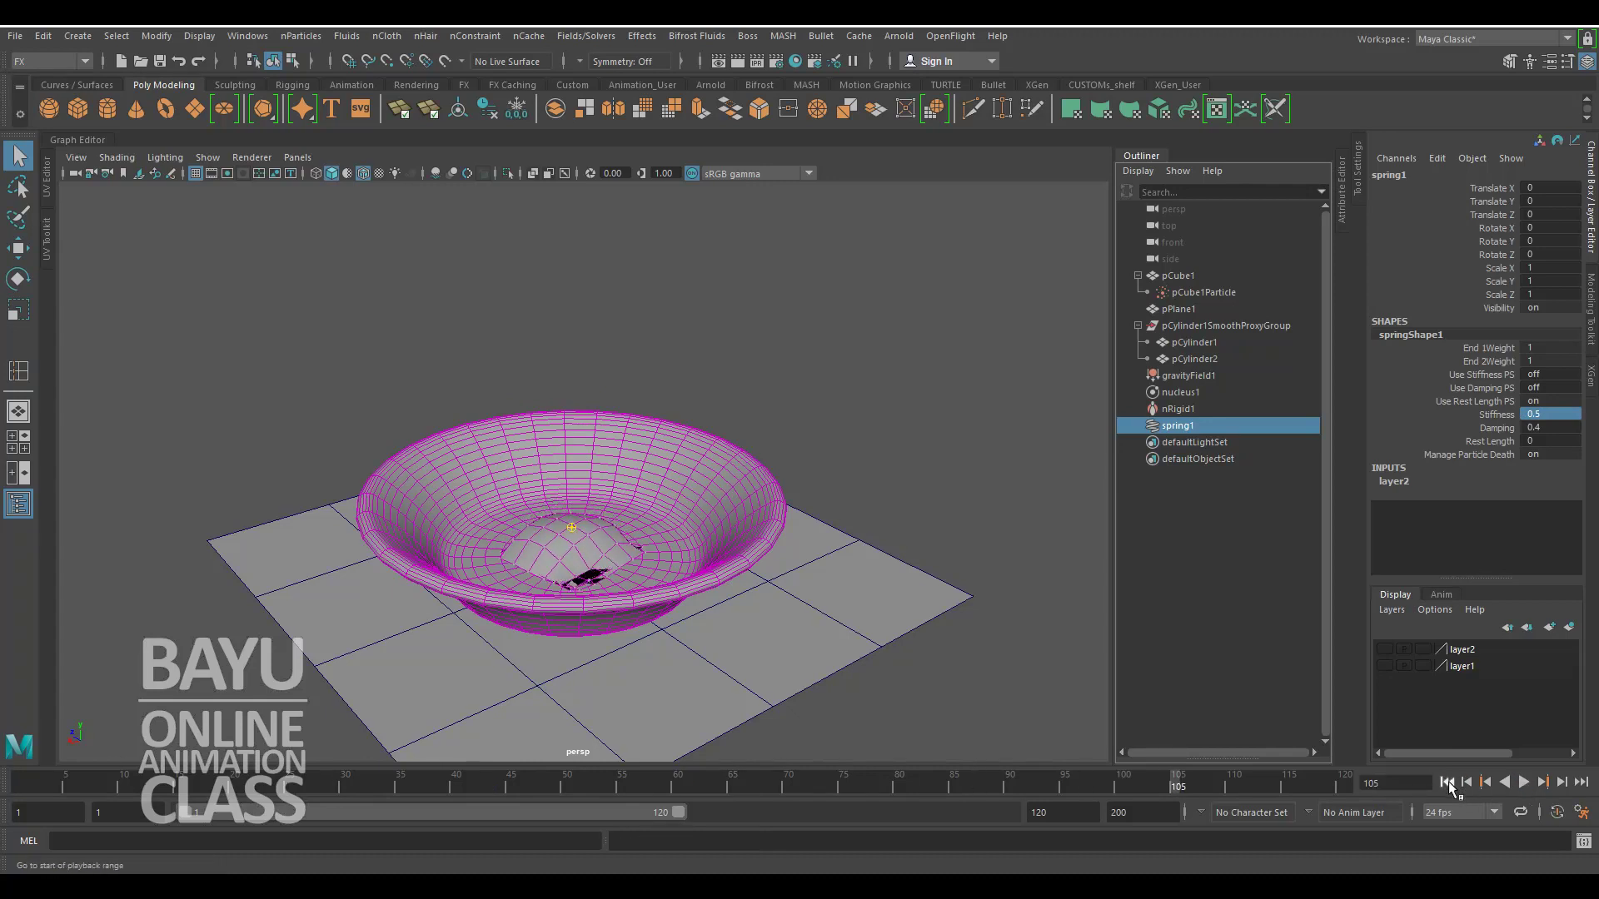
click(1446, 782)
Step: Try spring1 Stiffness 2, play the stiffer simulation, then rewind
double_click(1559, 415)
key(Tab)
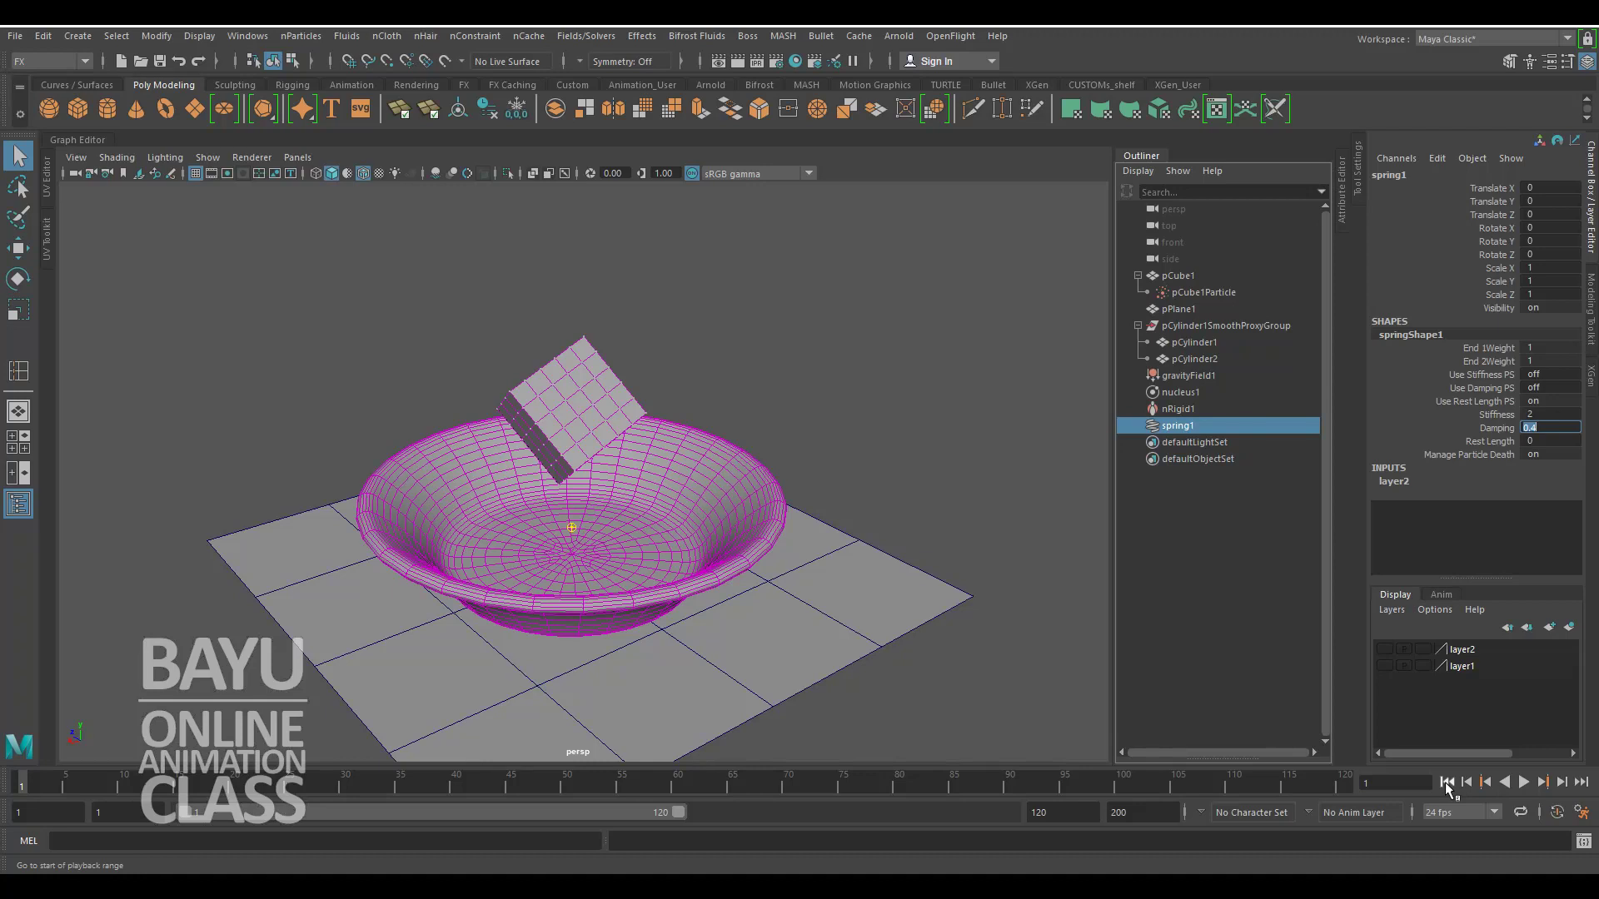
click(1524, 782)
click(1524, 784)
click(1446, 782)
Step: Settle on spring1 Stiffness 1.5, check the jiggle in playback, then rewind
click(1549, 413)
key(Return)
click(1527, 782)
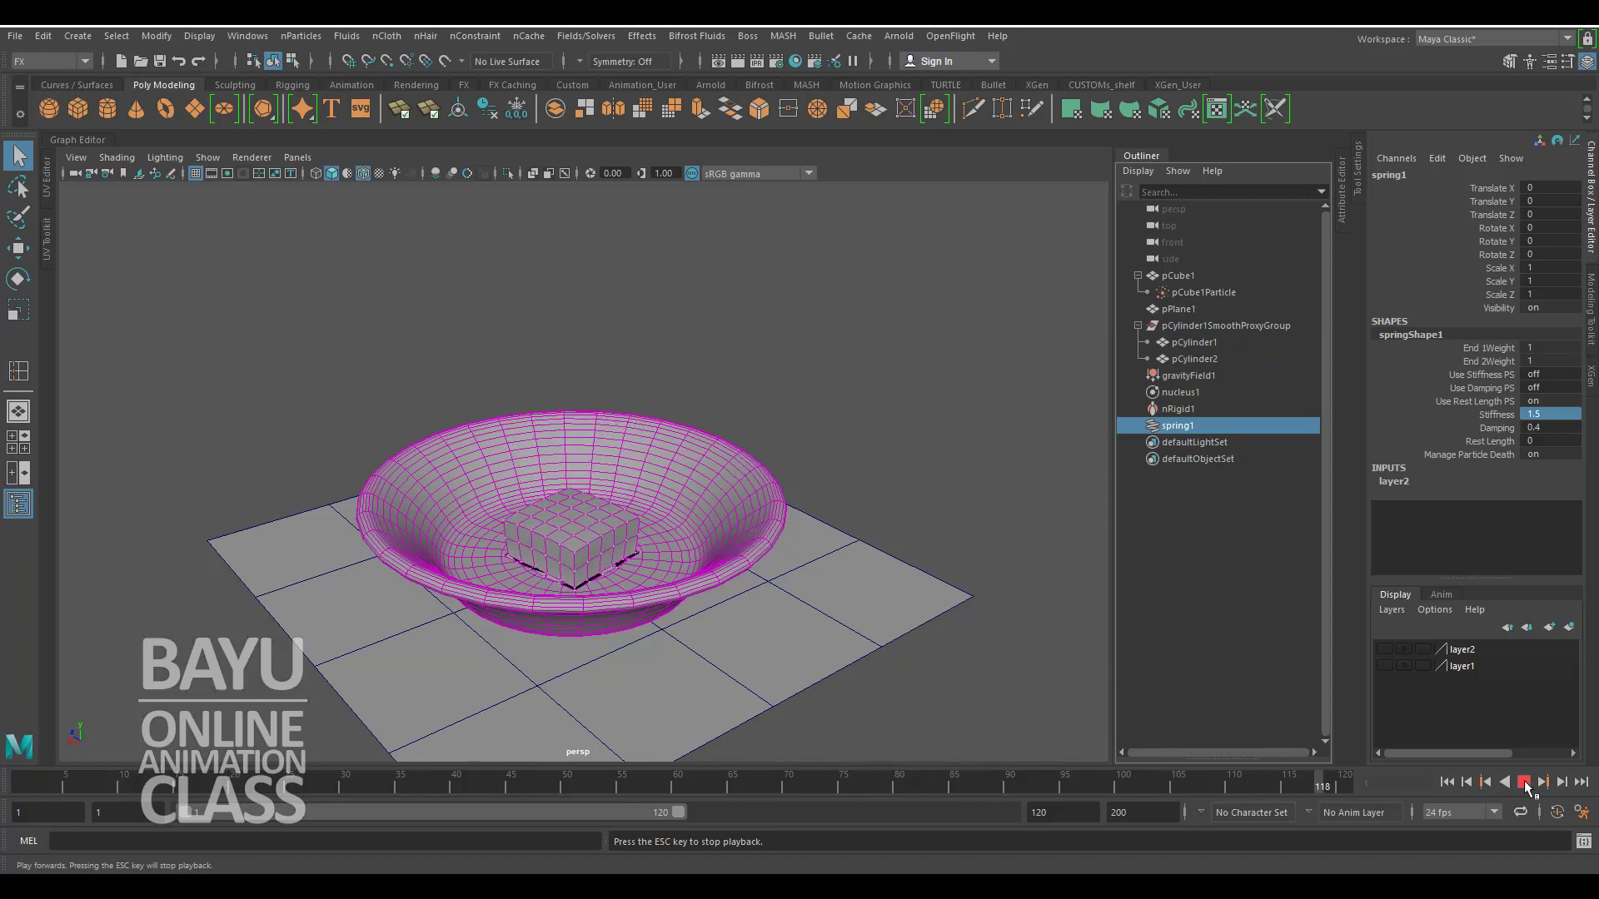
click(1524, 782)
click(1447, 782)
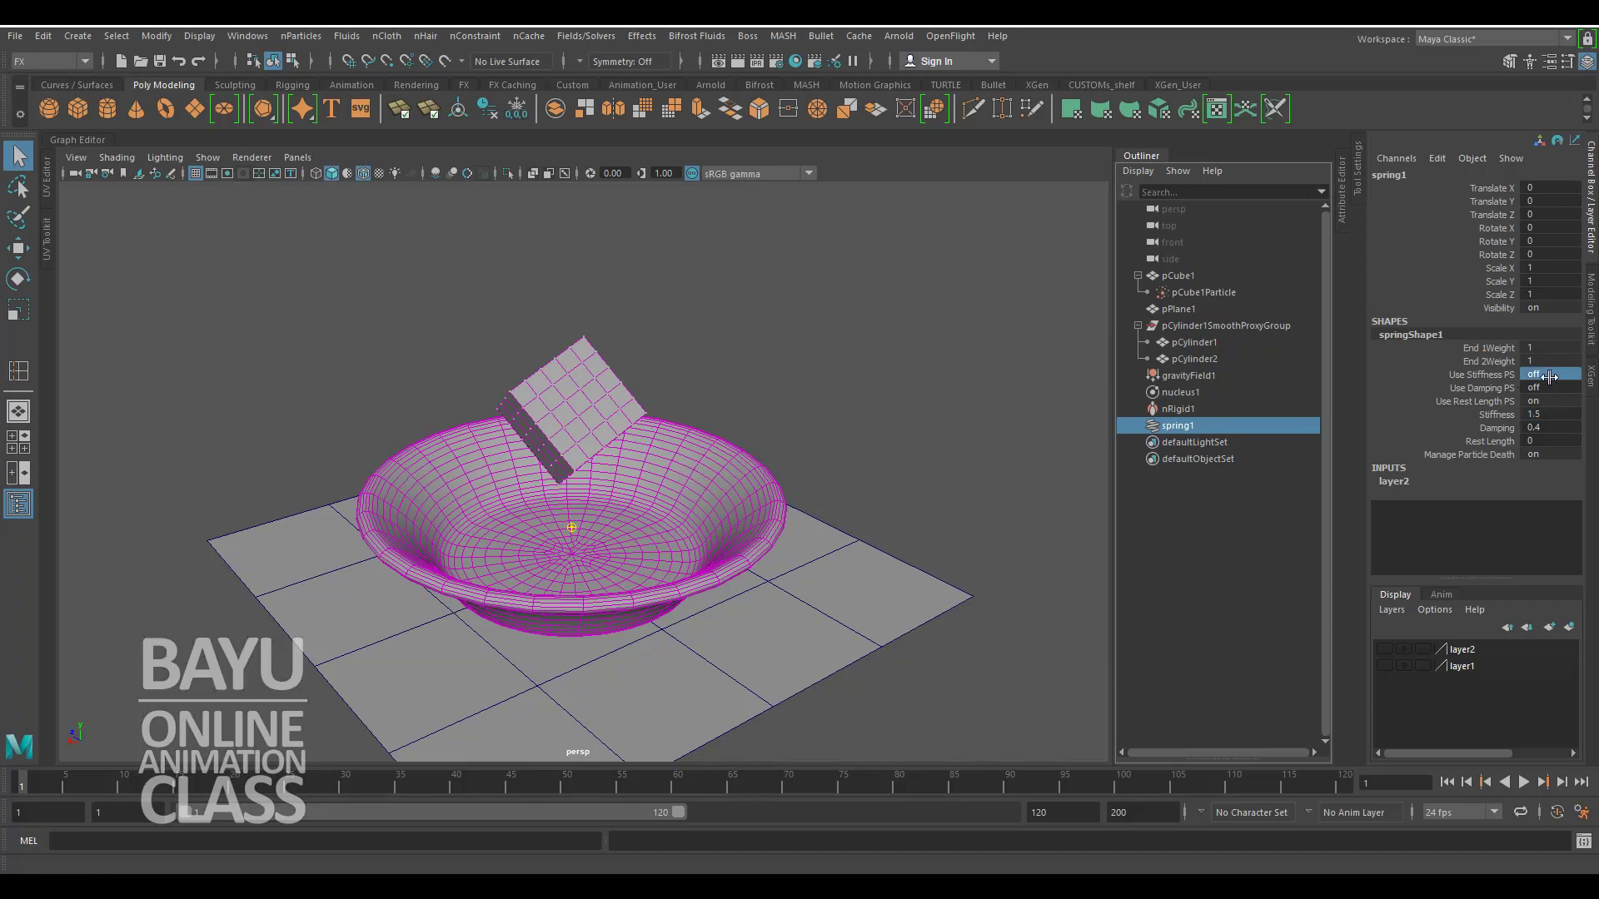
Step: Turn on spring1's Use Stiffness PS and Use Damping PS, test a playback, rewind
drag(1550, 372, 1549, 384)
text(1)
key(Return)
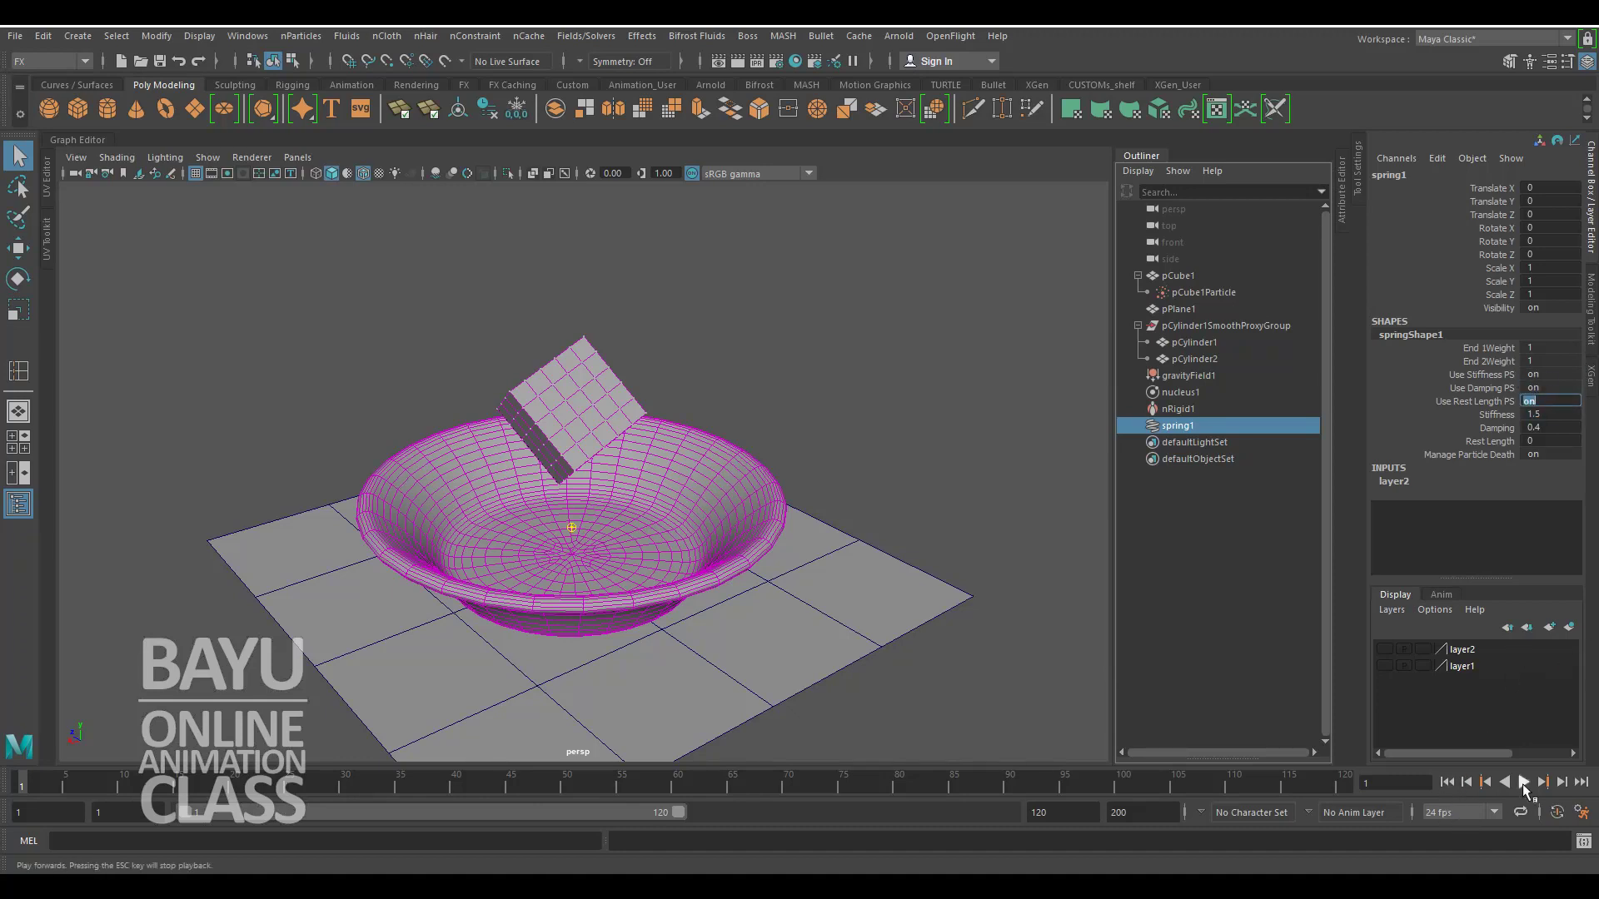
click(1524, 782)
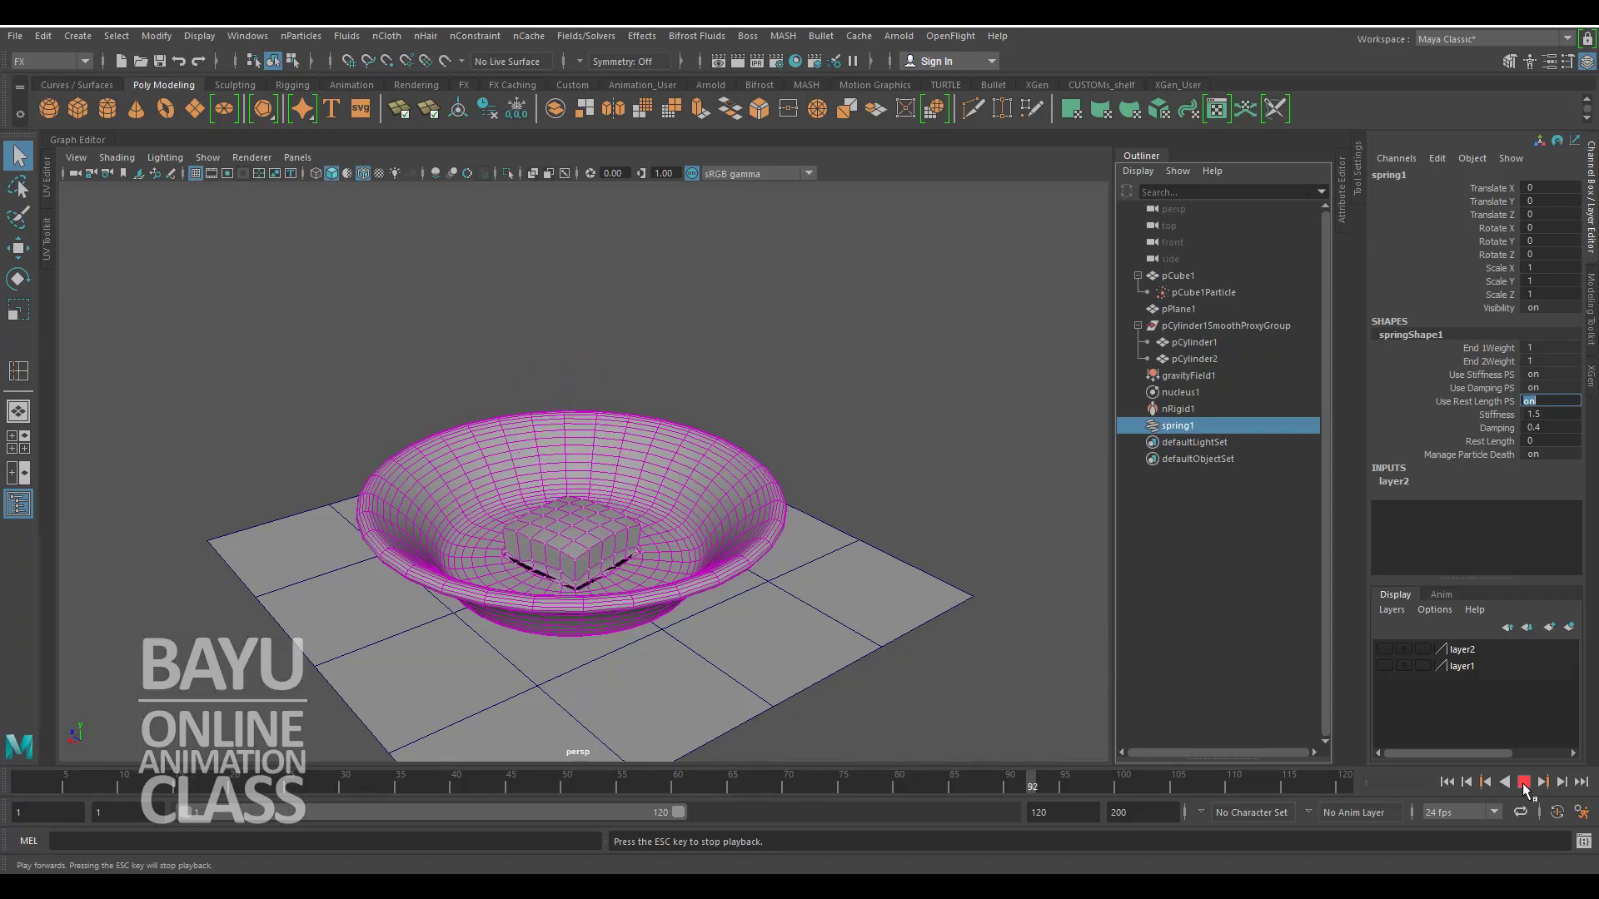
click(1447, 782)
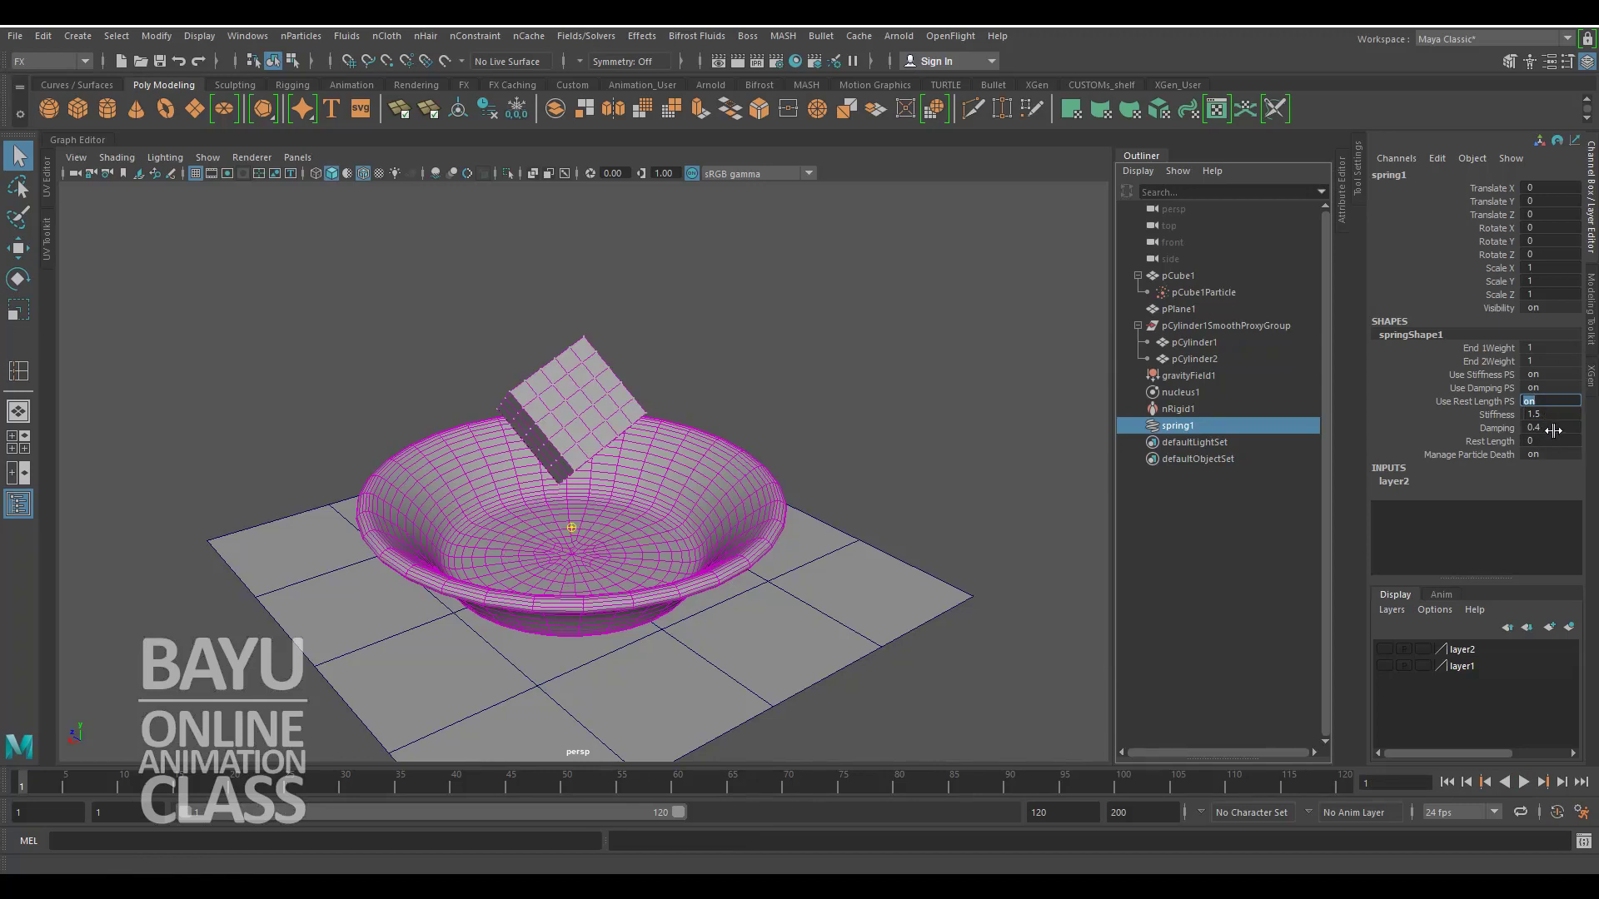
Step: Set spring1 Damping to 0.6, play the simulation, stop and rewind
double_click(1552, 429)
text(0.6)
key(Return)
click(1525, 784)
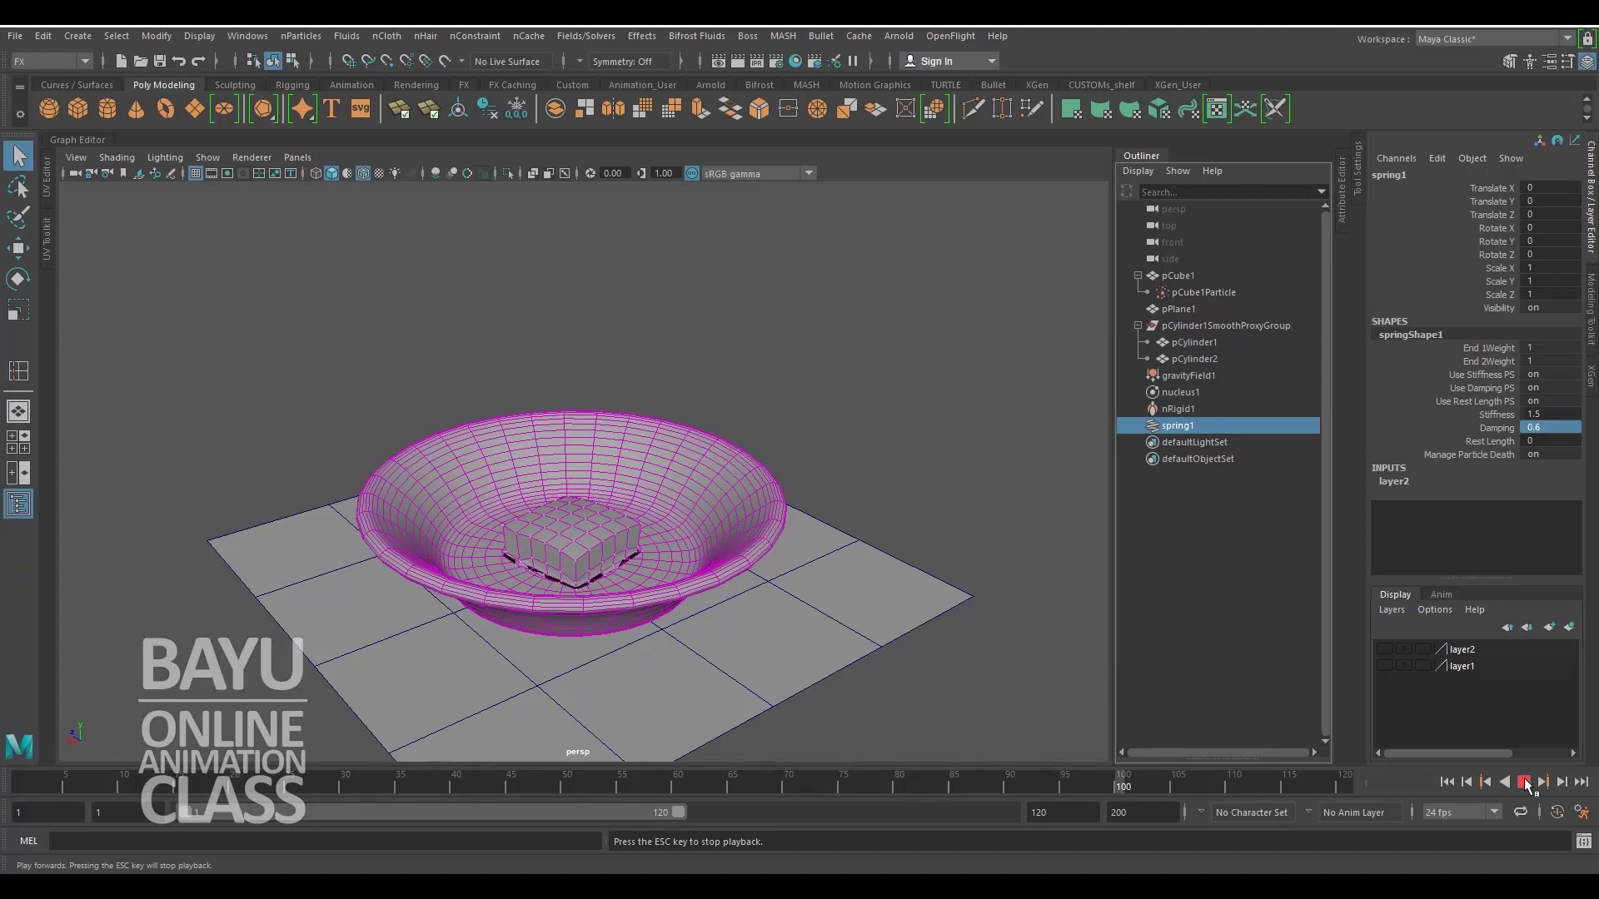
click(1524, 783)
click(1448, 784)
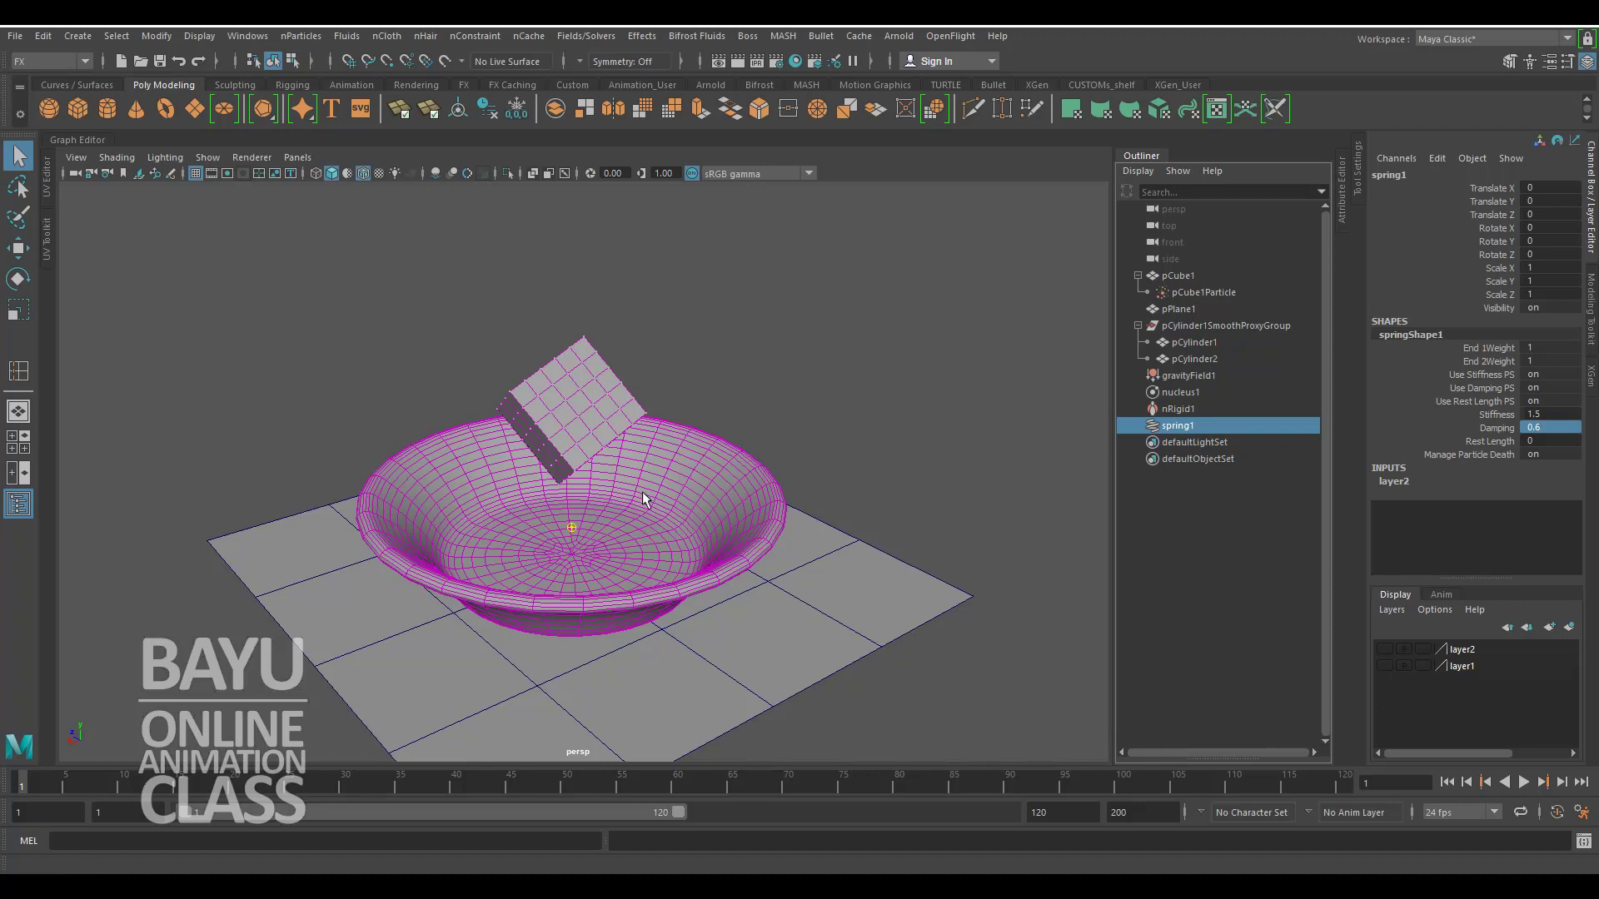
Step: Select only pCube1 and switch to the Modeling menu set
click(971, 357)
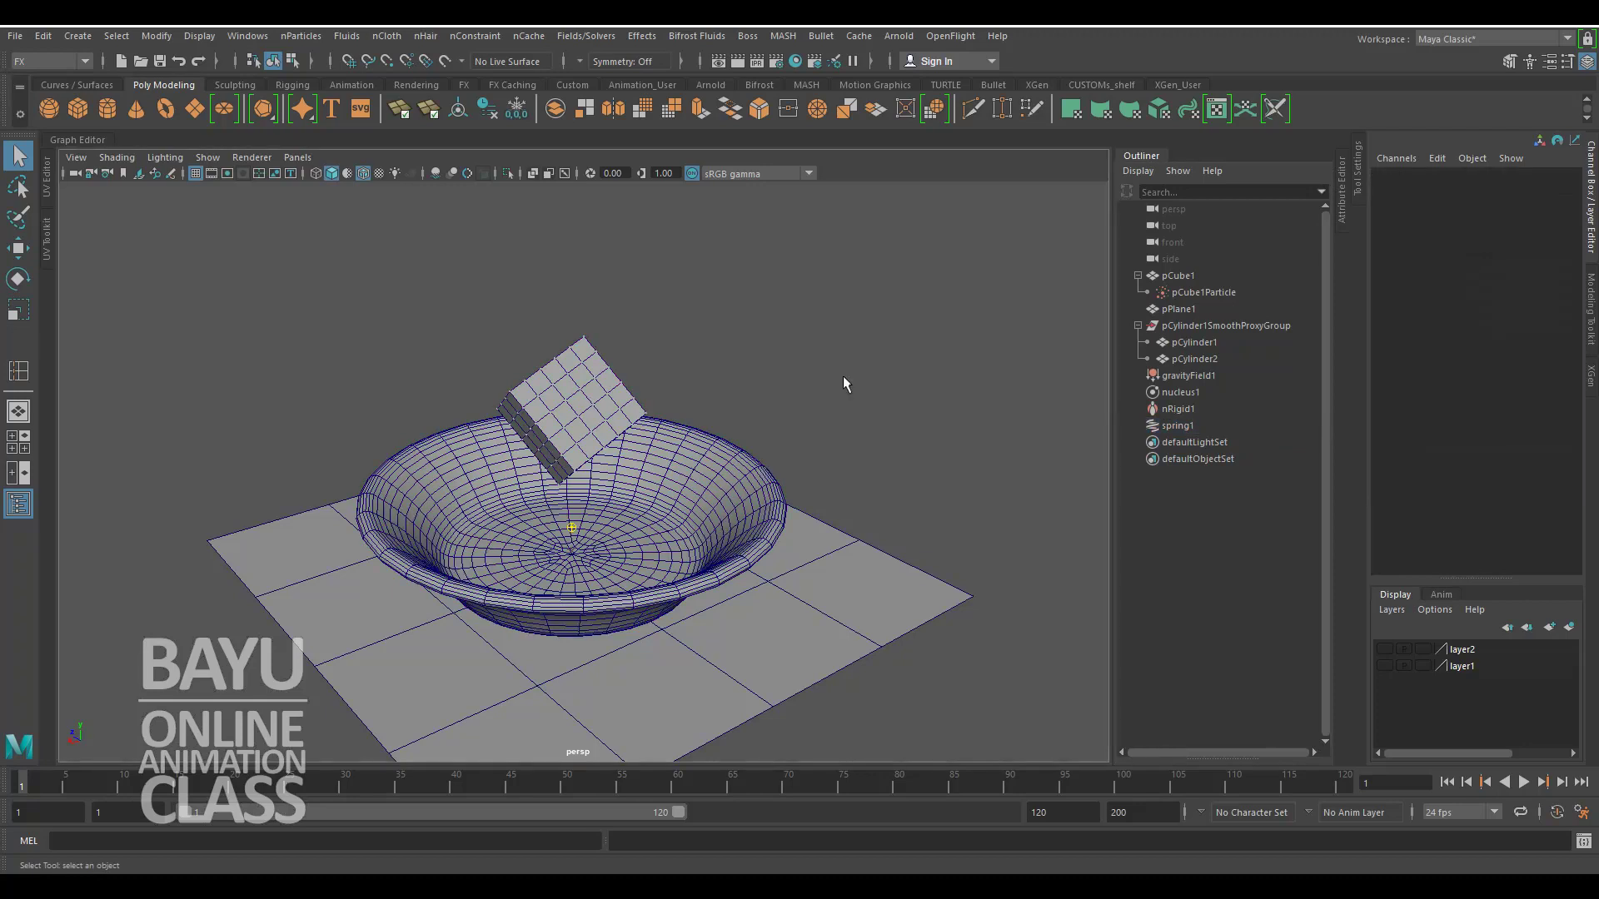
click(1181, 276)
click(63, 62)
click(68, 79)
Step: Apply a Subdiv Proxy smooth to pCube1 from the Smooth Proxy options
click(292, 36)
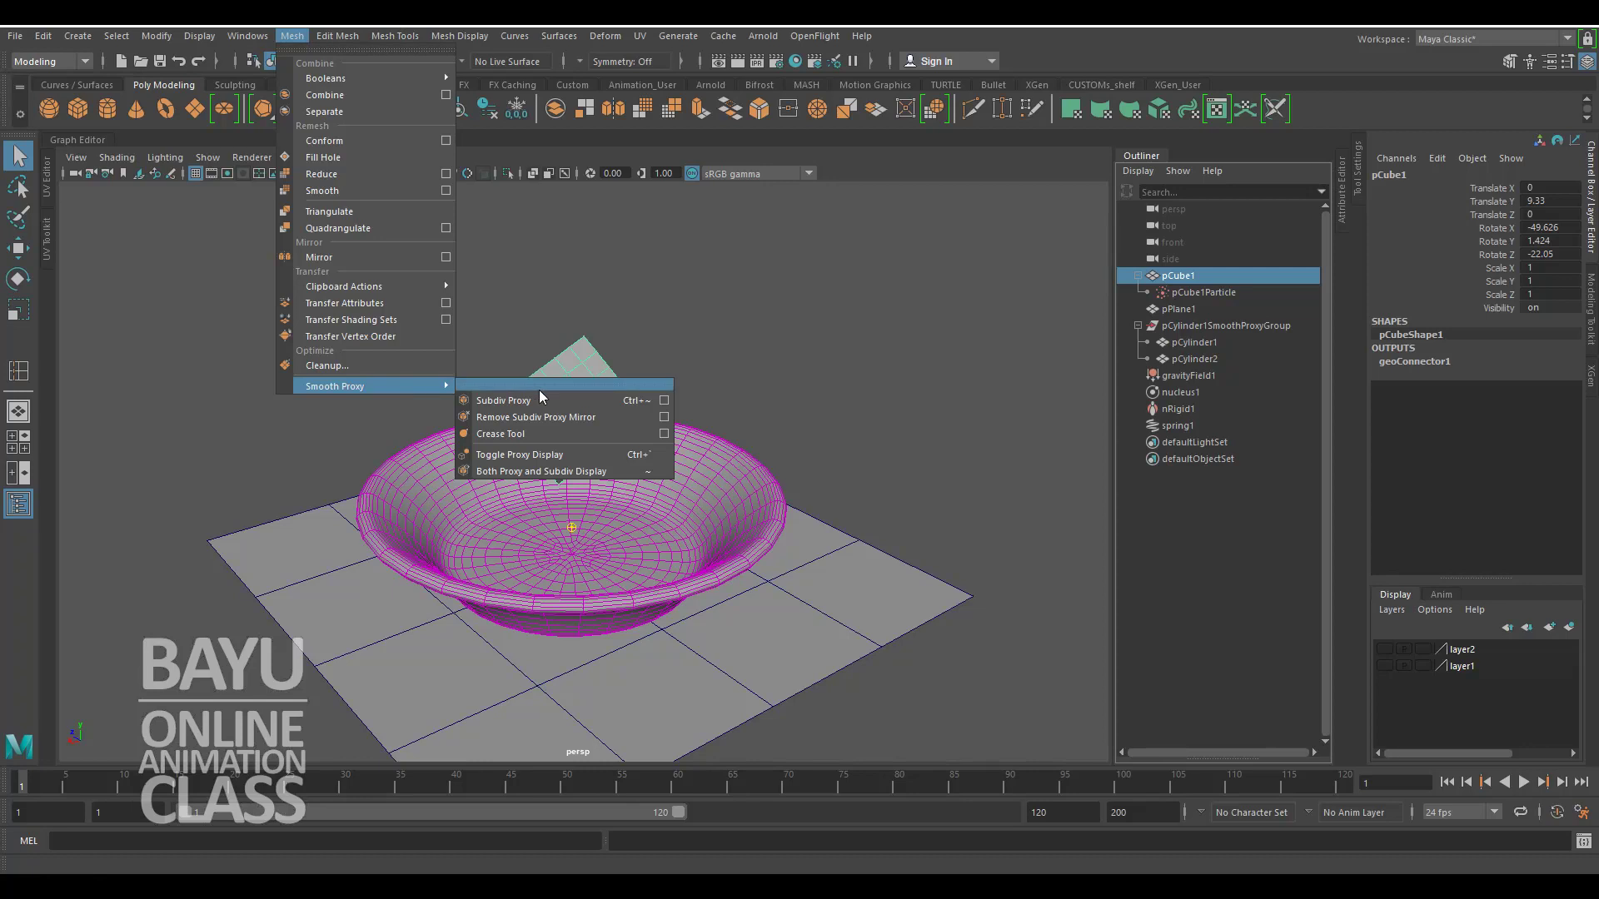
click(663, 400)
drag(1001, 217, 969, 195)
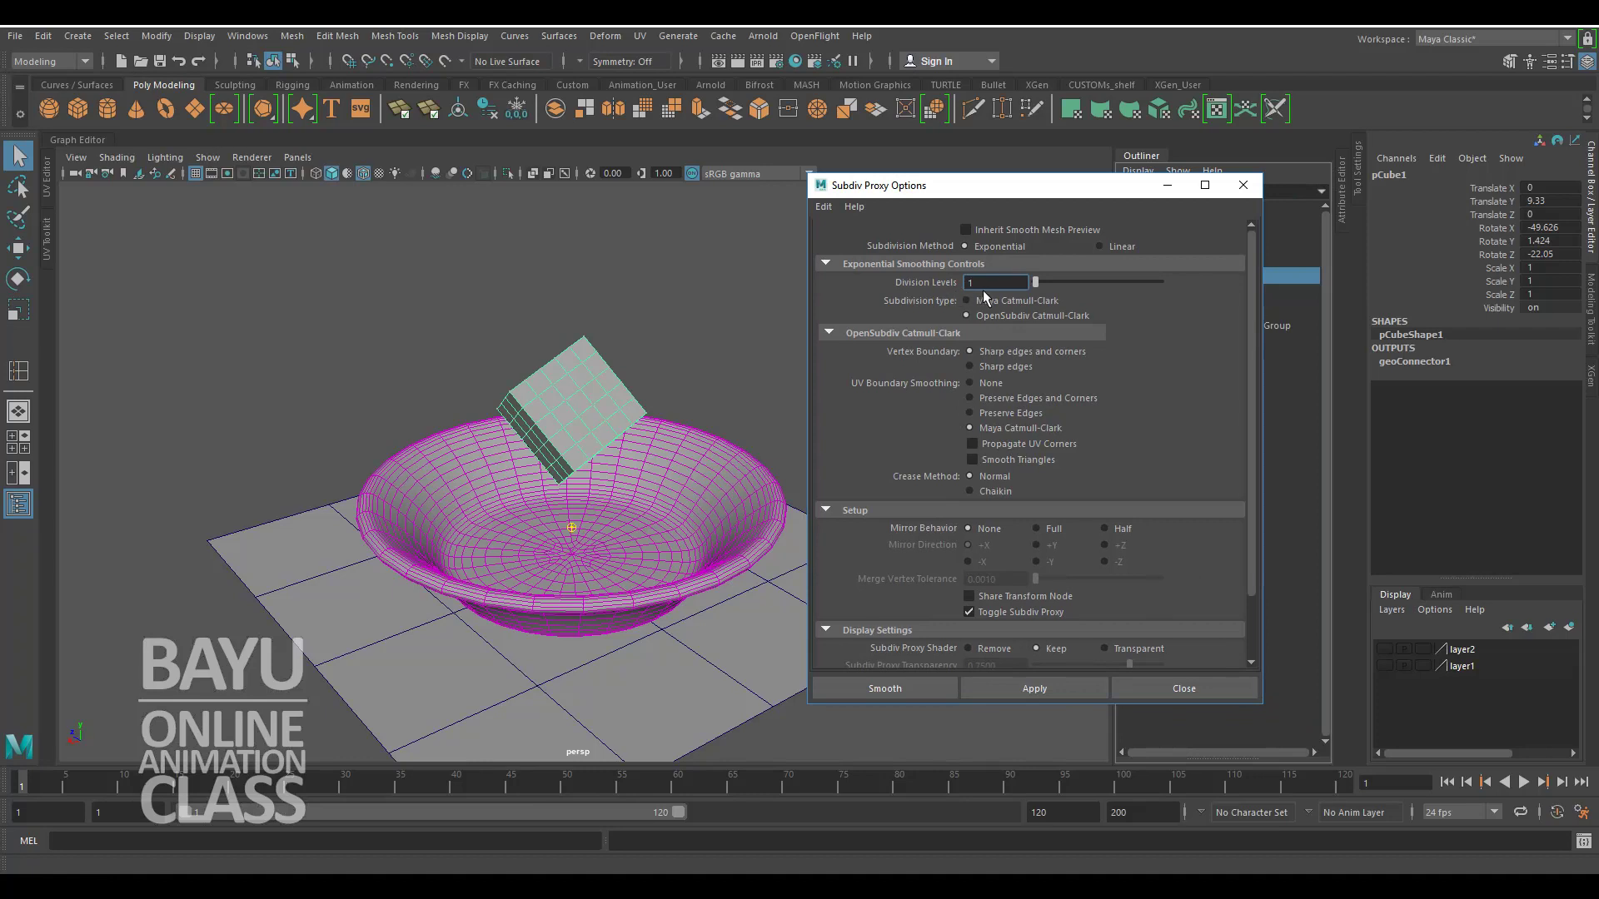
scroll(1250, 280, down, 3)
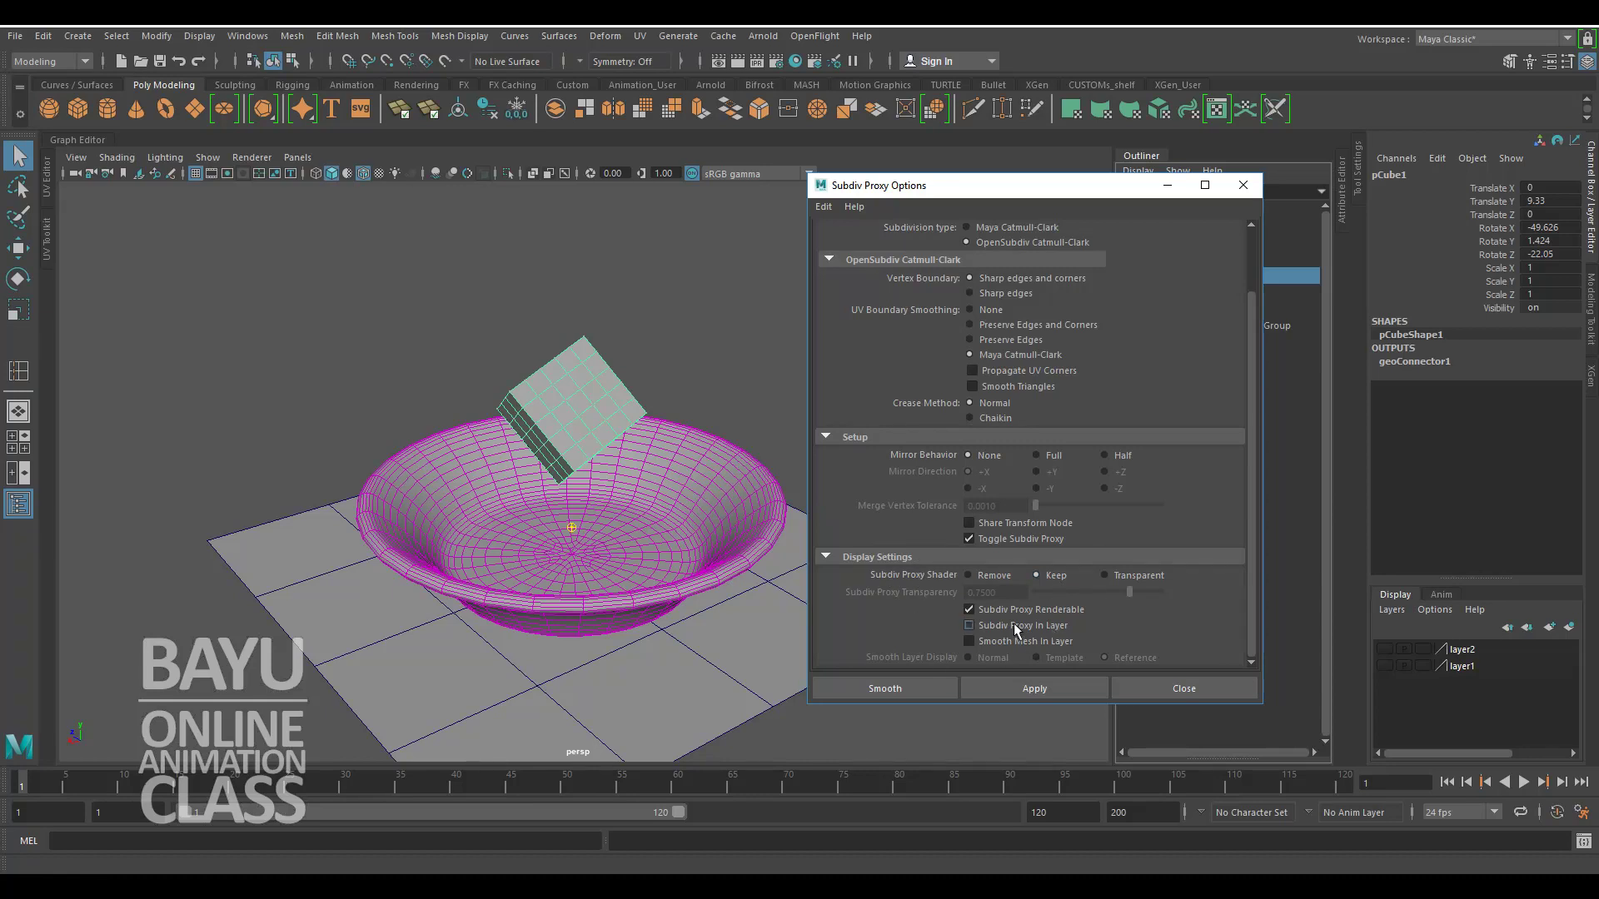
click(897, 688)
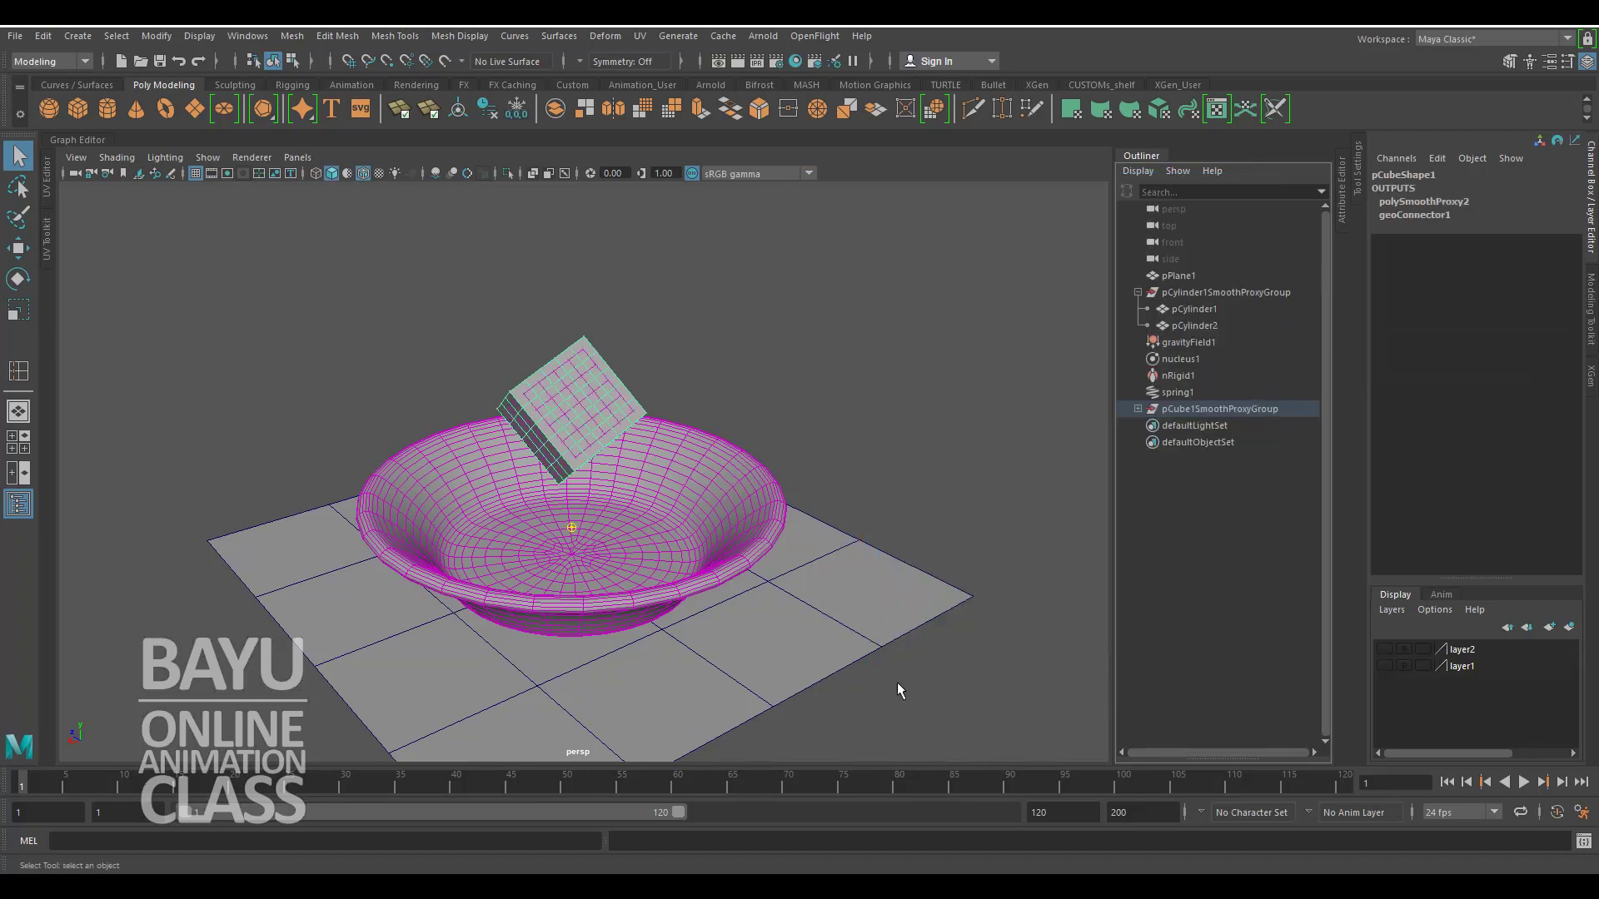
Step: Hide the proxy cage on a new display layer3 and play the smoothed cube's simulation
click(1569, 627)
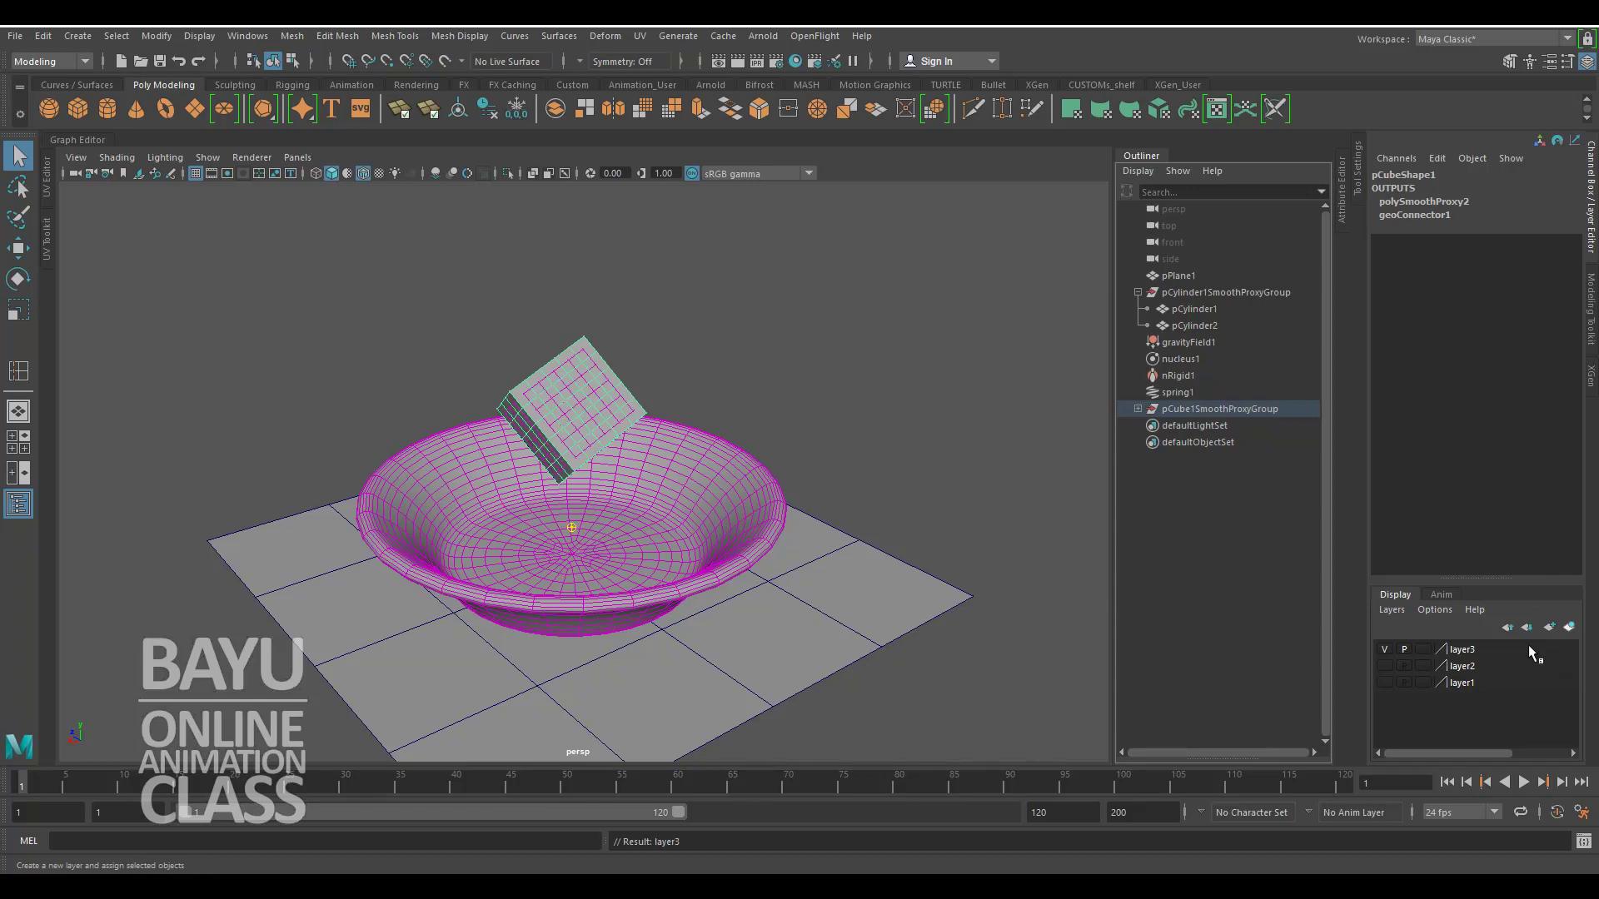
click(1383, 648)
click(1524, 783)
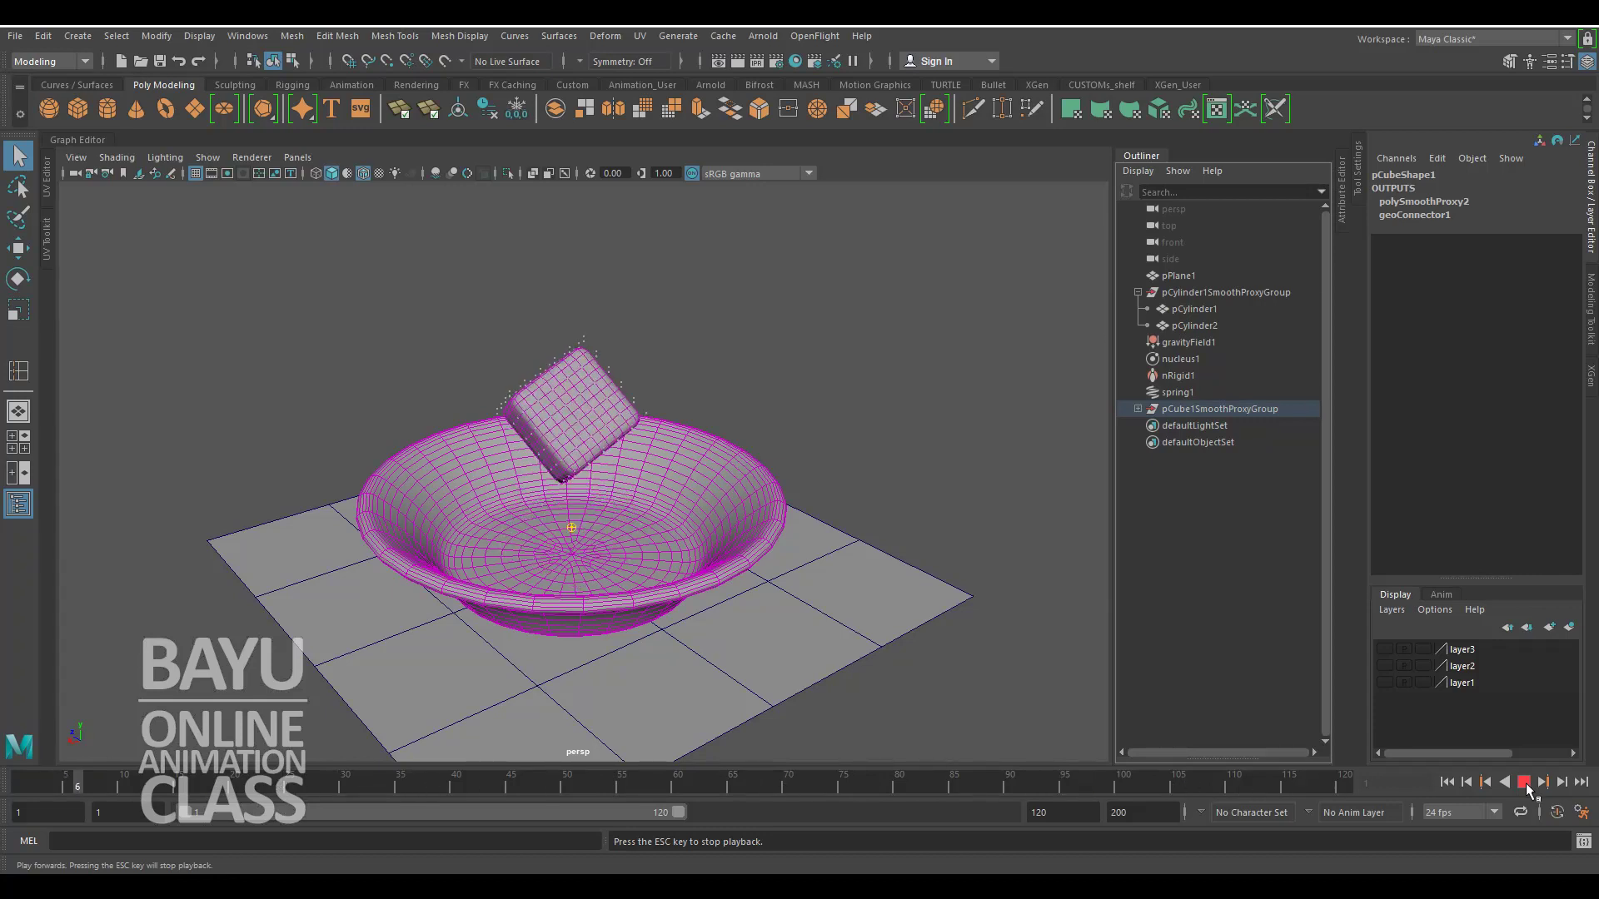
Step: Rewind to frame 1, orbit to a lower view of the bowl, and replay the drop
click(1526, 783)
click(1444, 783)
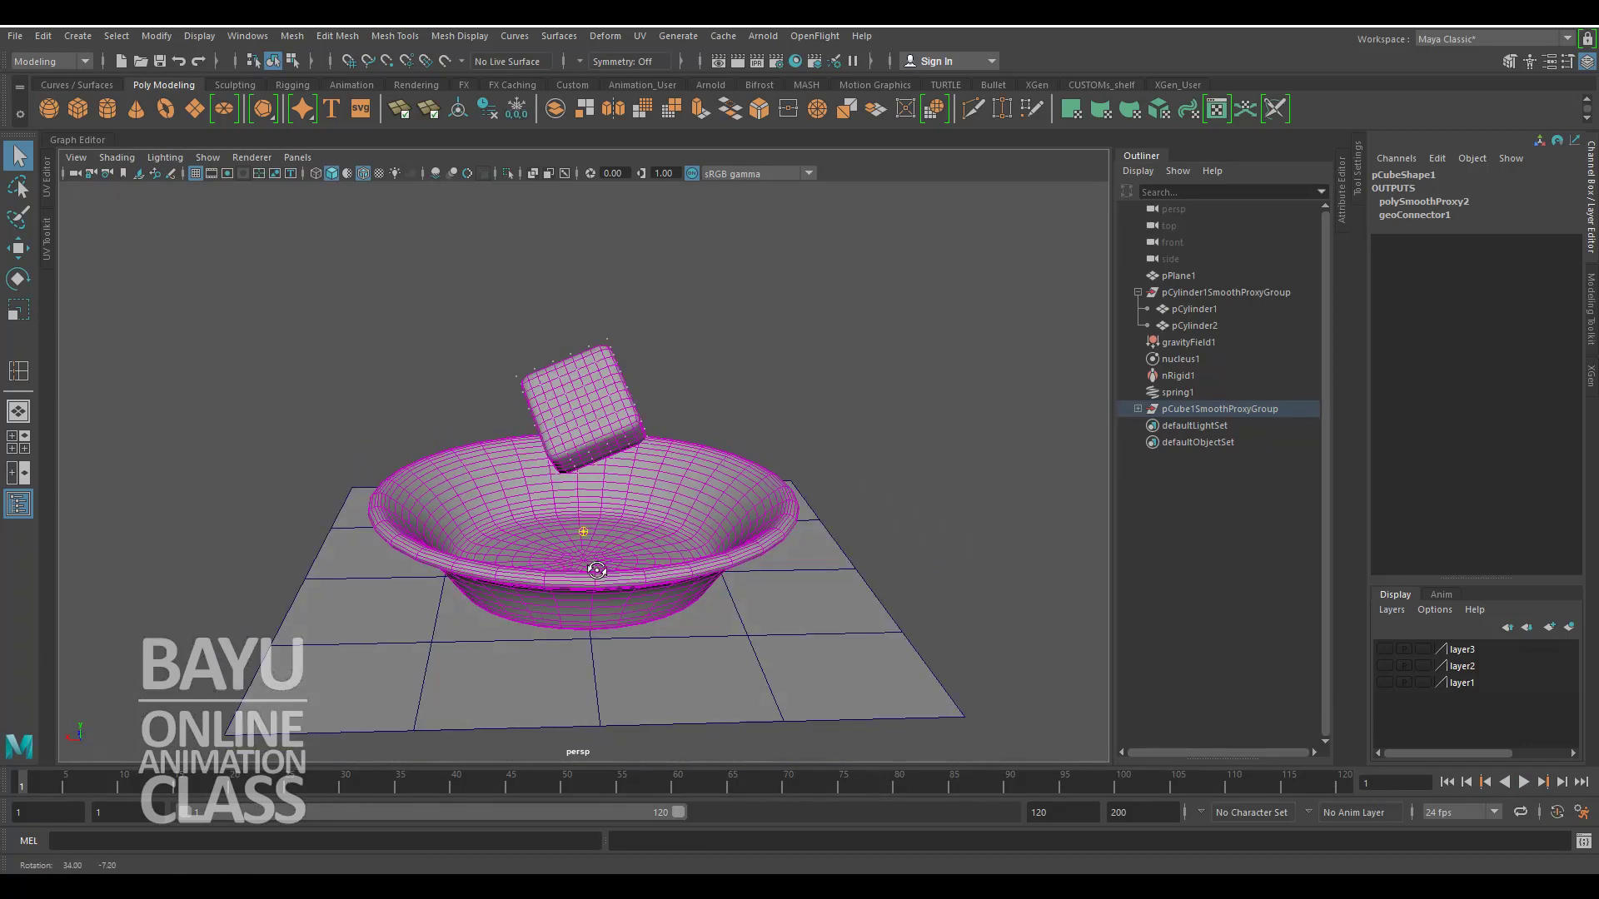
alt+drag(833, 600, 596, 570)
click(1523, 786)
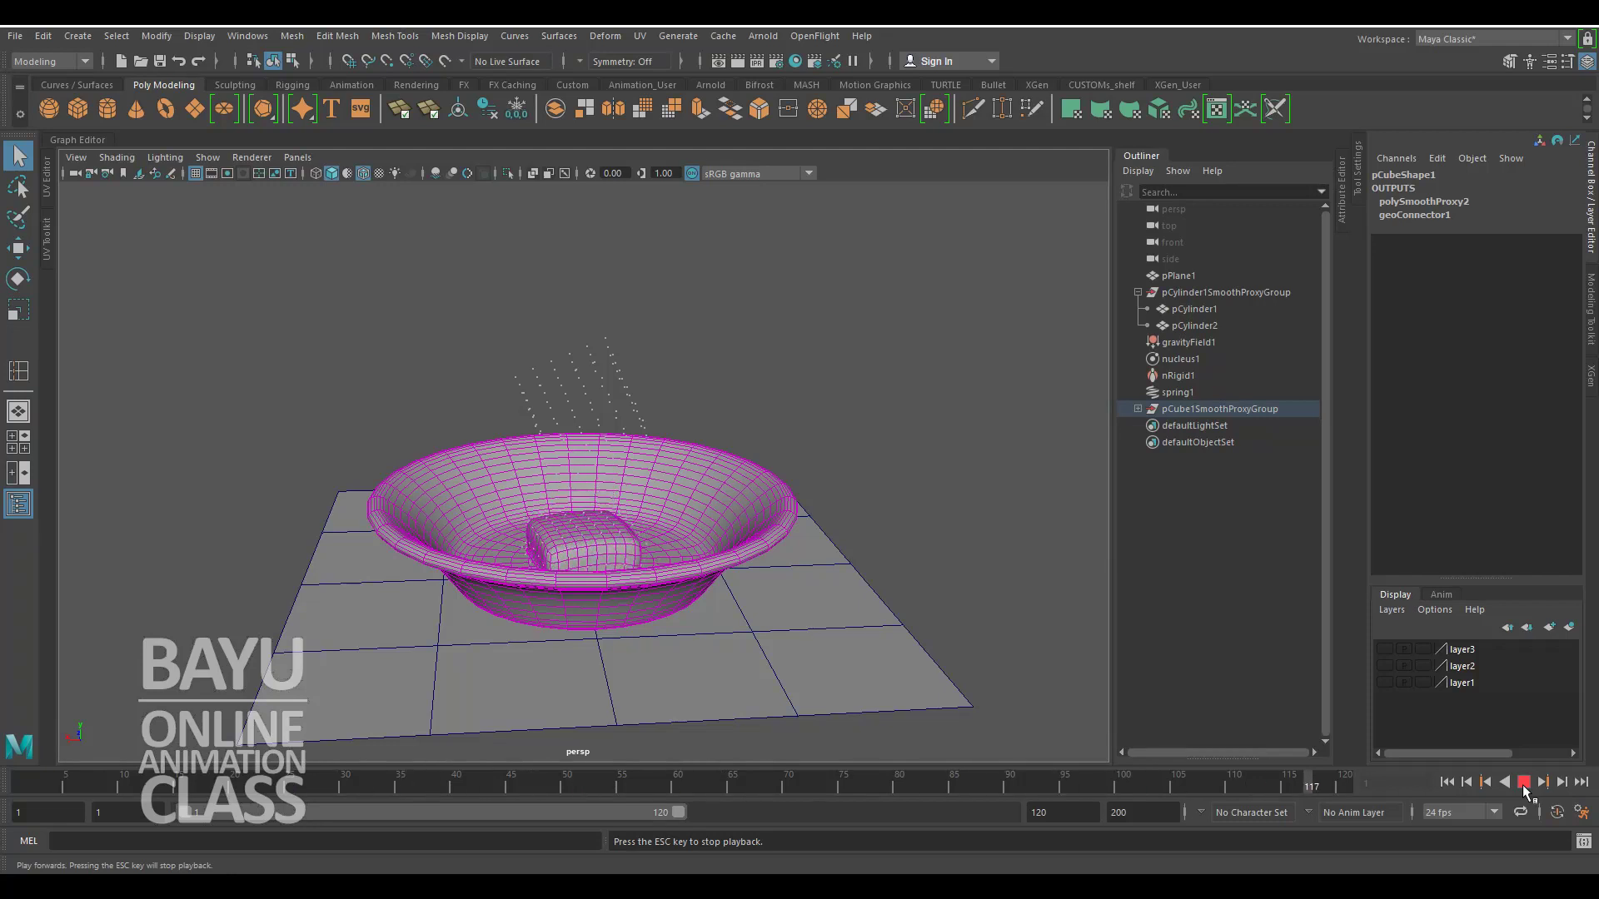